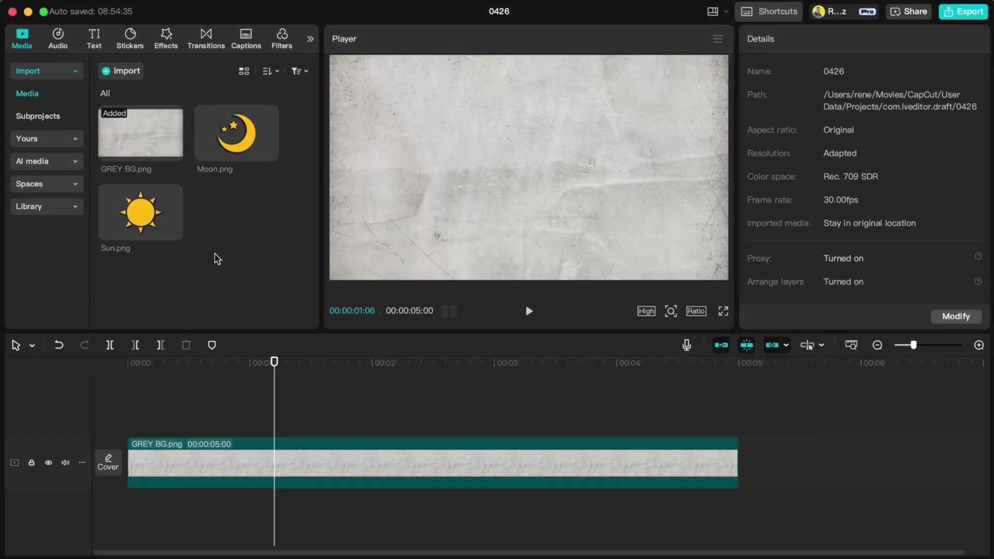
# Step: Add Sun.png on a track above the background and scale it to 35%
pyautogui.moveTo(149, 225); pyautogui.dragTo(128, 413)
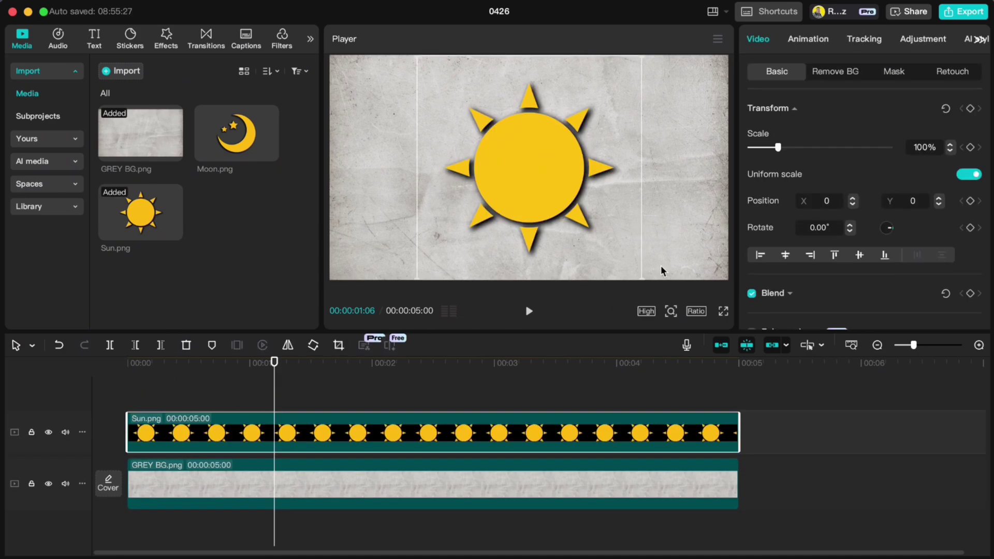
pyautogui.click(936, 150)
pyautogui.write('35')
pyautogui.press('Return')
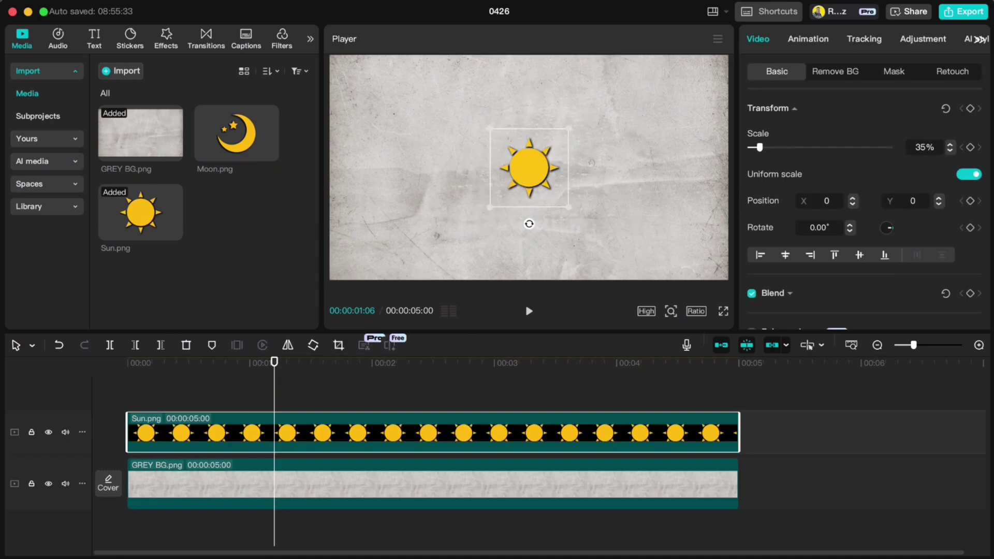
pyautogui.press('Home')
# Step: Add Moon.png on a top track at 35%, then move sun and moon to X −1410
pyautogui.moveTo(267, 150); pyautogui.dragTo(132, 393)
pyautogui.click(912, 149)
pyautogui.write('35')
pyautogui.press('Return')
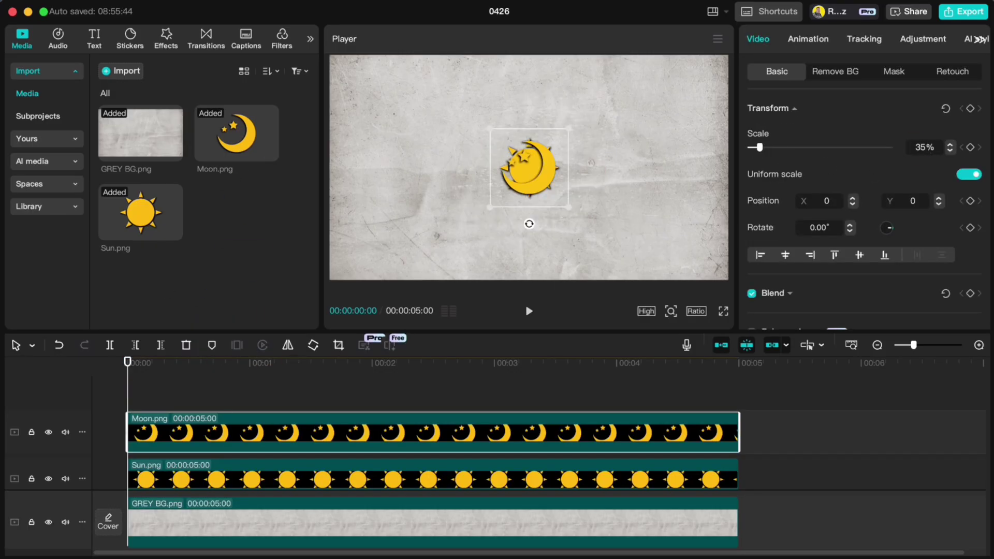
pyautogui.keyDown('shift'); pyautogui.click(372, 470); pyautogui.keyUp('shift')
pyautogui.moveTo(538, 184); pyautogui.dragTo(393, 185)
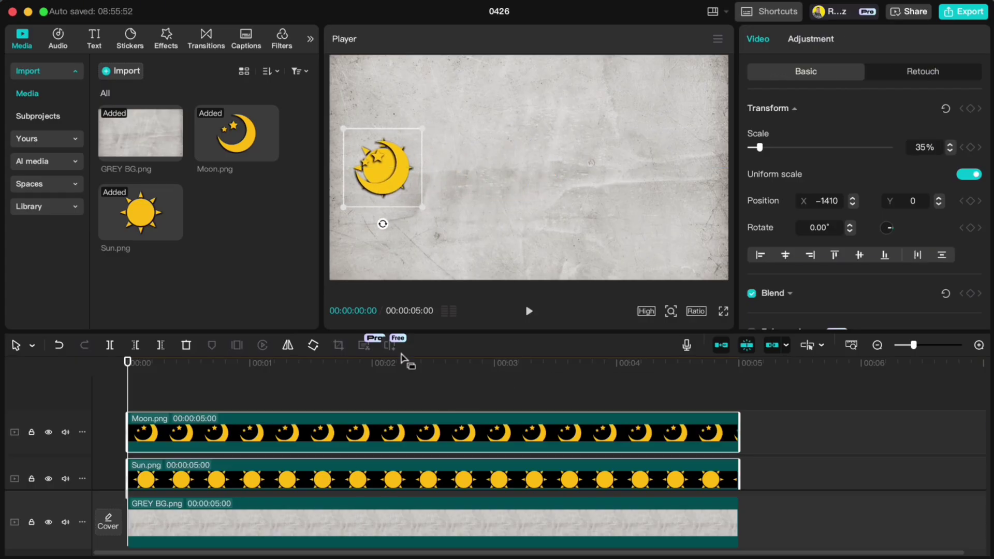
# Step: Keyframe the sun at the start, move it to the right side at 00:00:01:10, and preview
pyautogui.click(283, 479)
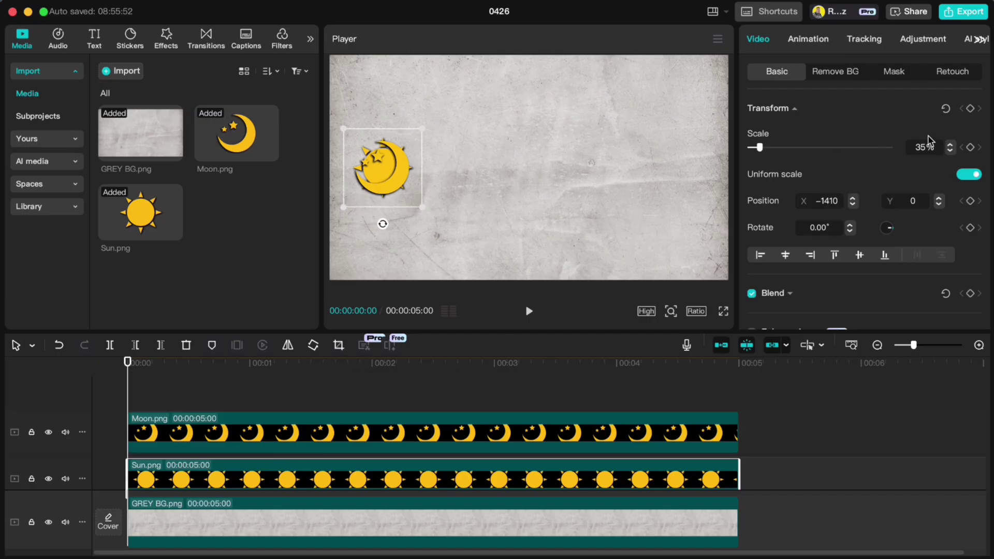
pyautogui.click(969, 110)
pyautogui.press('Right')
pyautogui.press('Right')
pyautogui.press('Right')
pyautogui.press('Right')
pyautogui.press('Right')
pyautogui.press('Right')
pyautogui.press('Right')
pyautogui.press('Right')
pyautogui.press('Right')
pyautogui.press('Right')
pyautogui.press('Right')
pyautogui.press('Right')
pyautogui.press('Right')
pyautogui.press('Right')
pyautogui.press('Right')
pyautogui.press('Right')
pyautogui.press('Right')
pyautogui.press('Right')
pyautogui.press('Right')
pyautogui.press('Right')
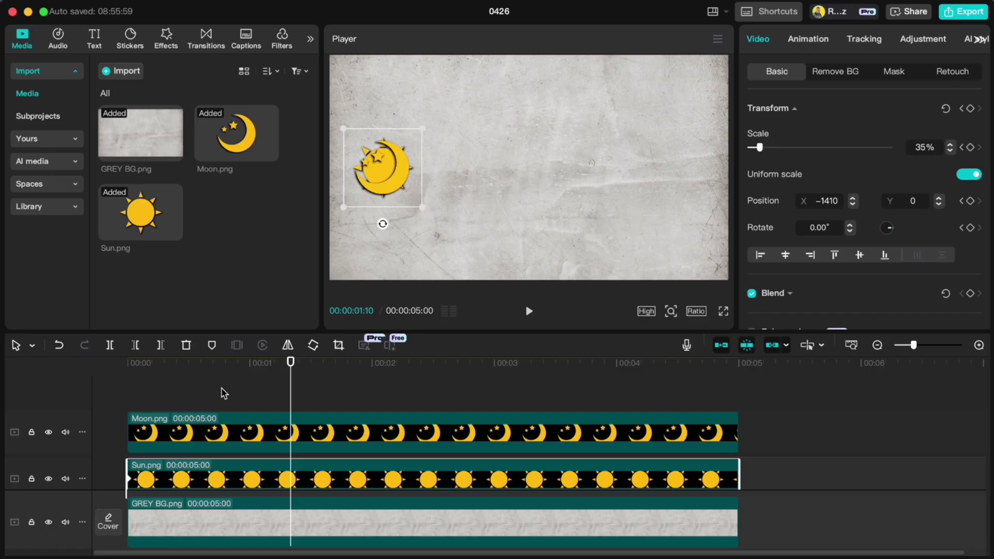
pyautogui.moveTo(384, 179); pyautogui.dragTo(675, 176)
pyautogui.click(167, 403)
pyautogui.moveTo(167, 362); pyautogui.dragTo(128, 363)
pyautogui.click(528, 310)
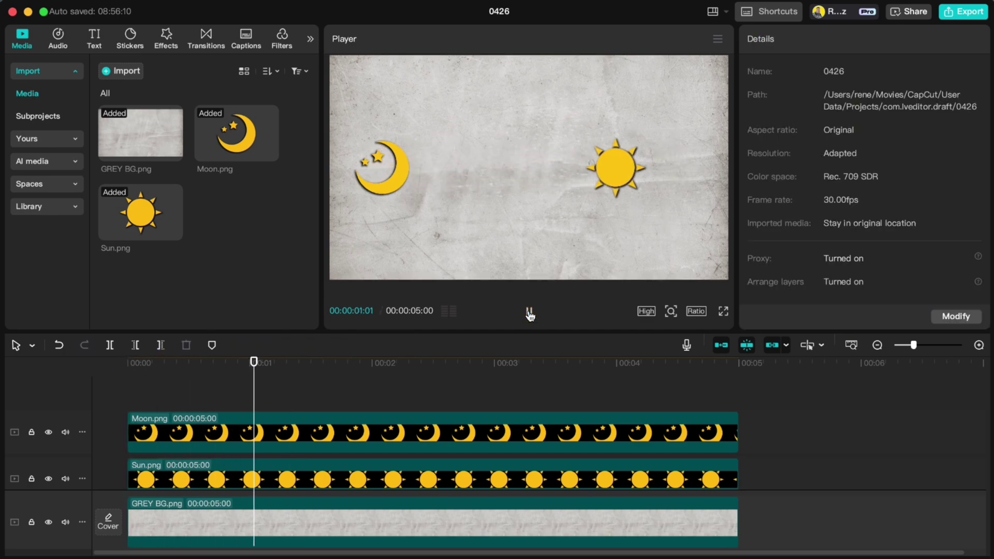
# Step: Apply the Cubic Ease preset curve to the sun's X-position end keyframe
pyautogui.click(422, 479)
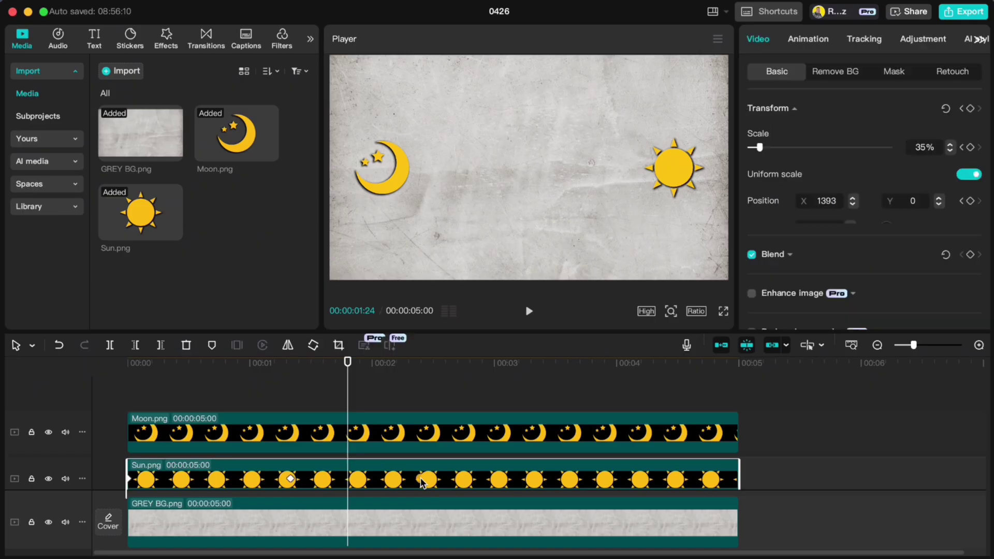
pyautogui.rightClick(421, 479)
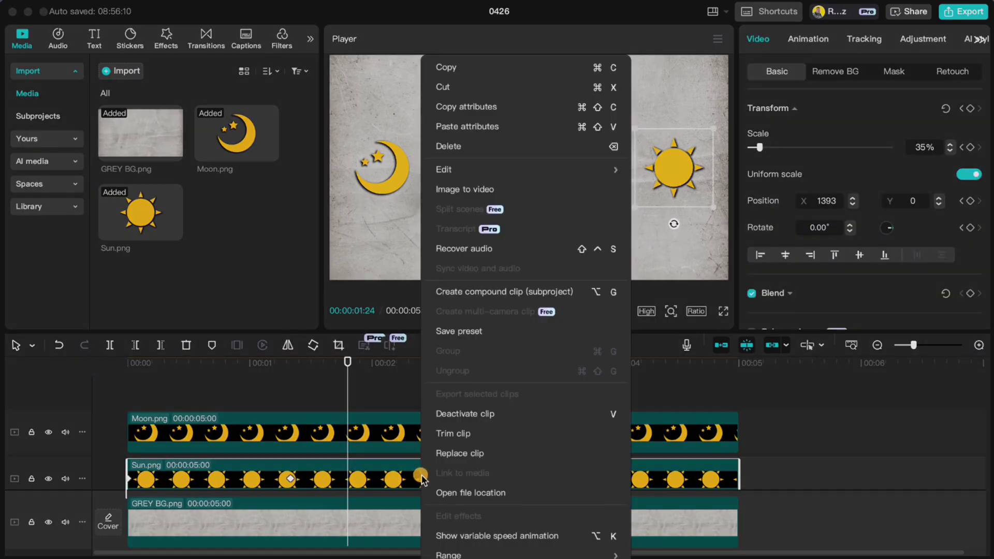
pyautogui.click(442, 536)
pyautogui.scroll(2, 357, 427)
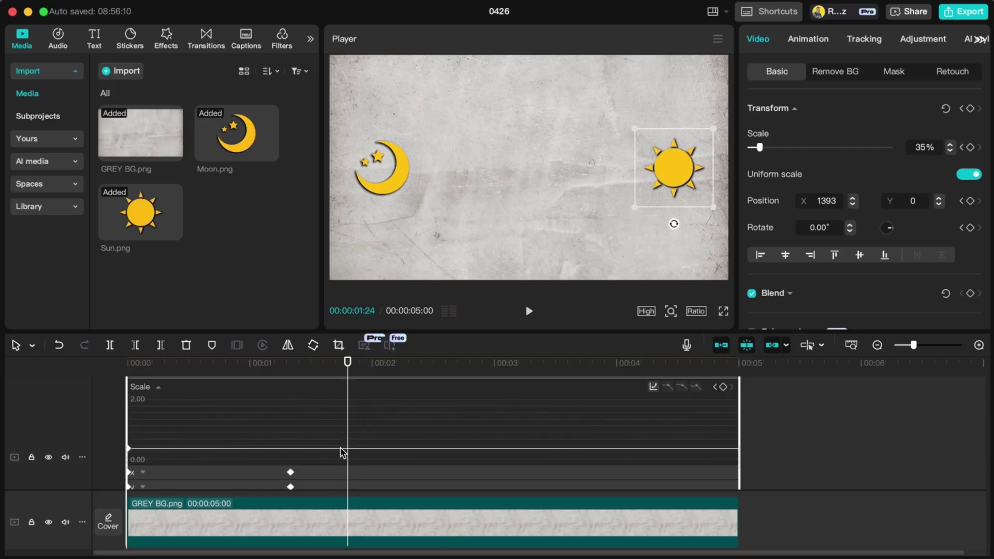
pyautogui.click(318, 473)
pyautogui.click(289, 429)
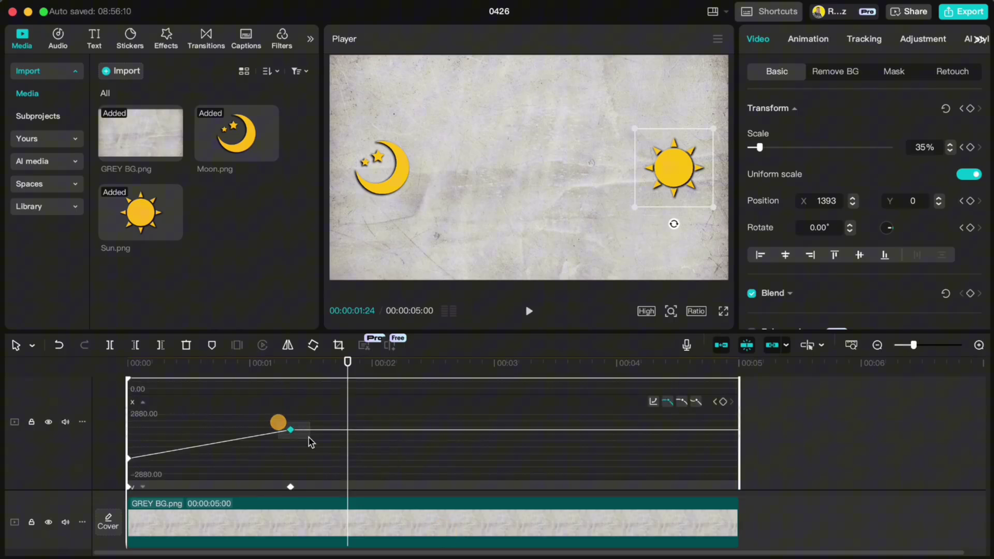
pyautogui.click(654, 403)
pyautogui.click(903, 497)
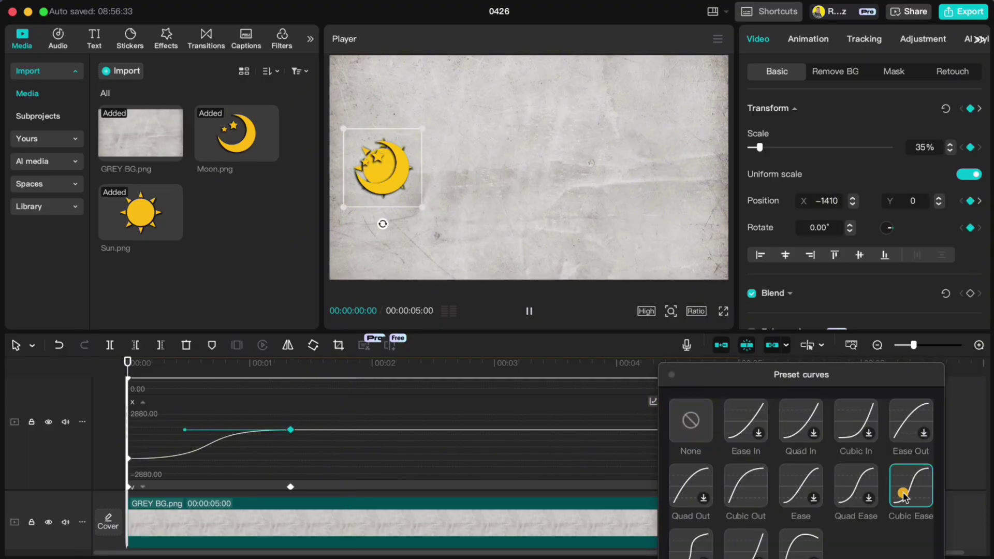
pyautogui.click(672, 376)
pyautogui.click(539, 440)
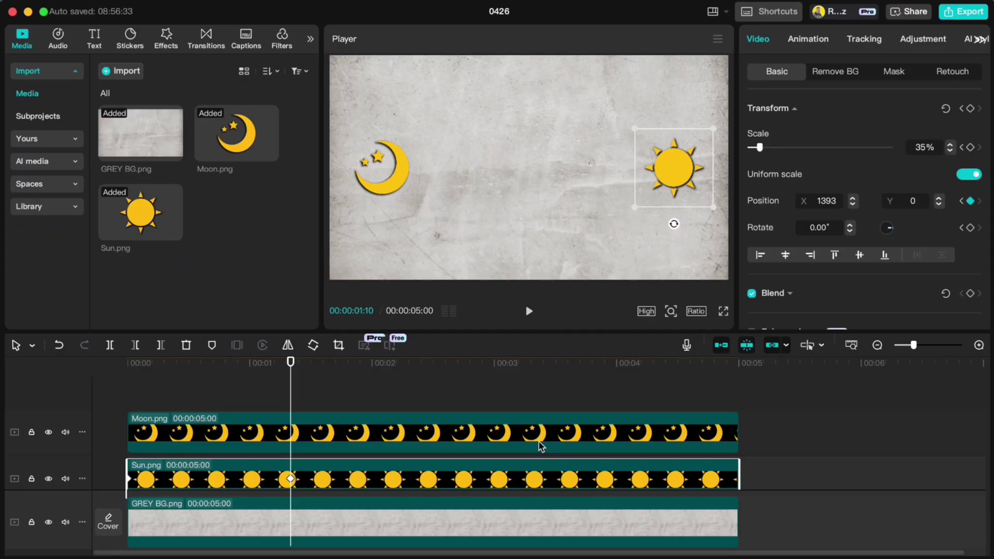
# Step: Copy the Sun.png clip's attributes and paste them onto the Moon.png clip
pyautogui.click(418, 439)
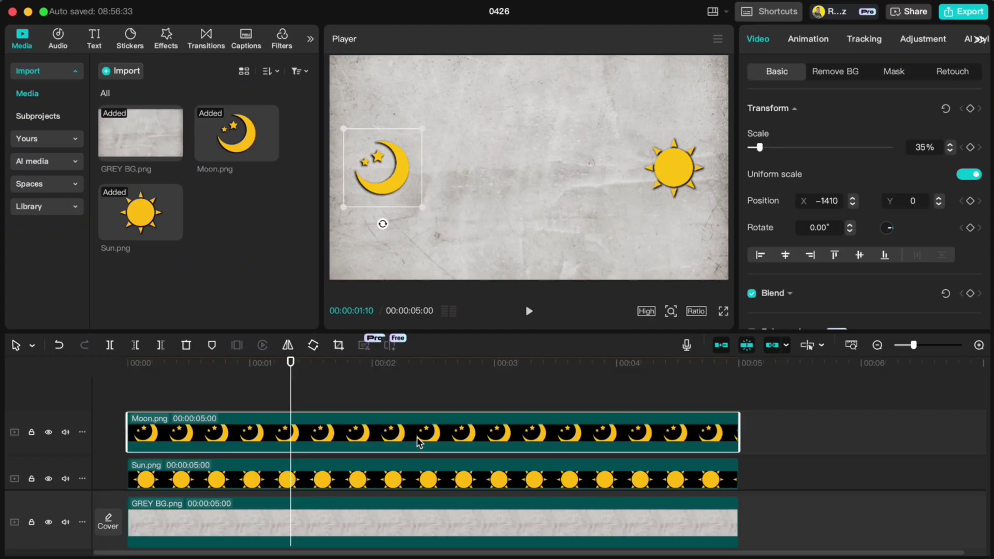
pyautogui.rightClick(387, 479)
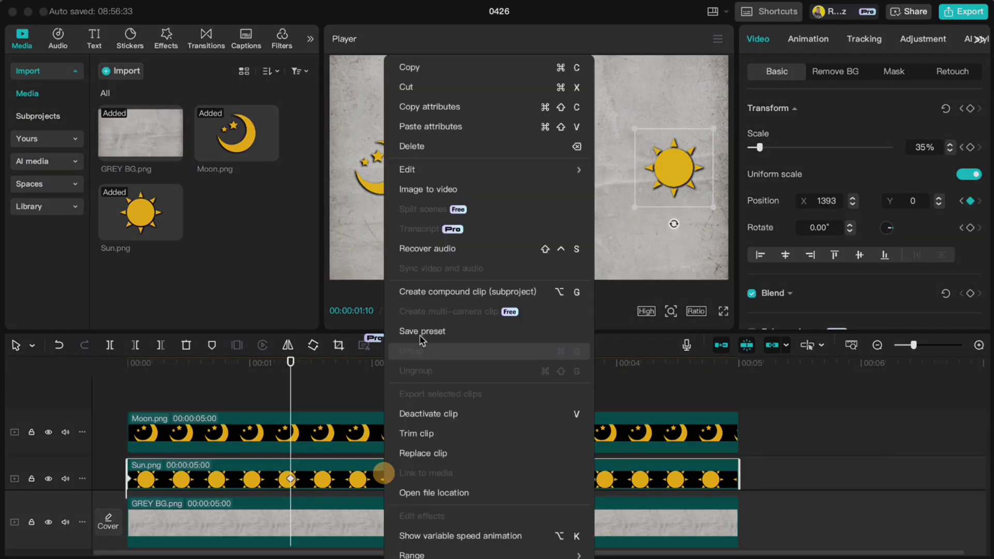
pyautogui.click(438, 107)
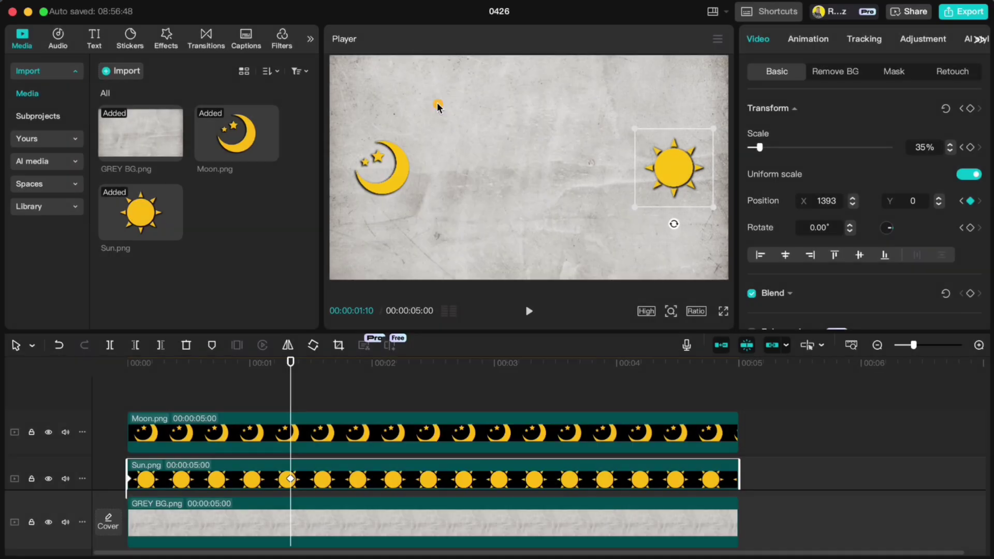
pyautogui.rightClick(326, 440)
pyautogui.click(352, 129)
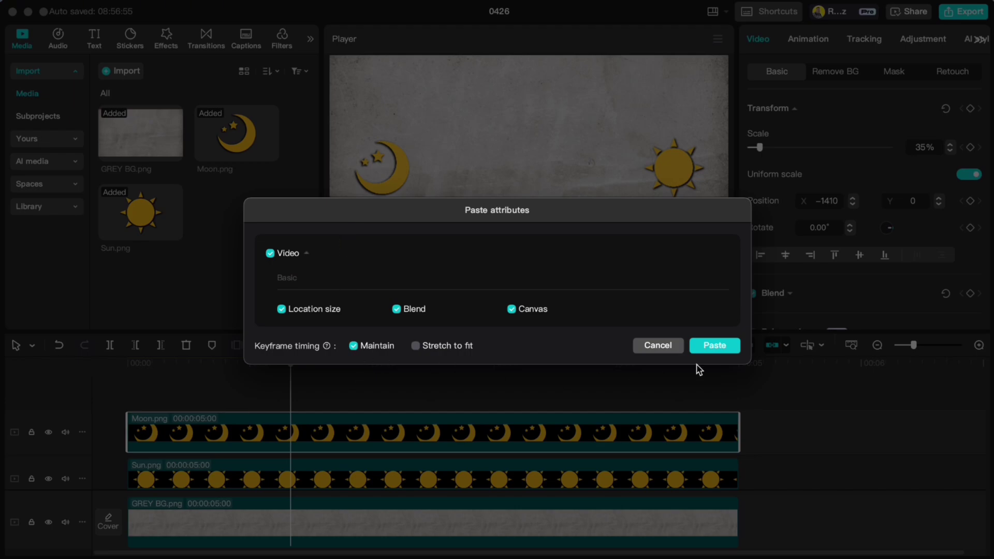
pyautogui.click(711, 347)
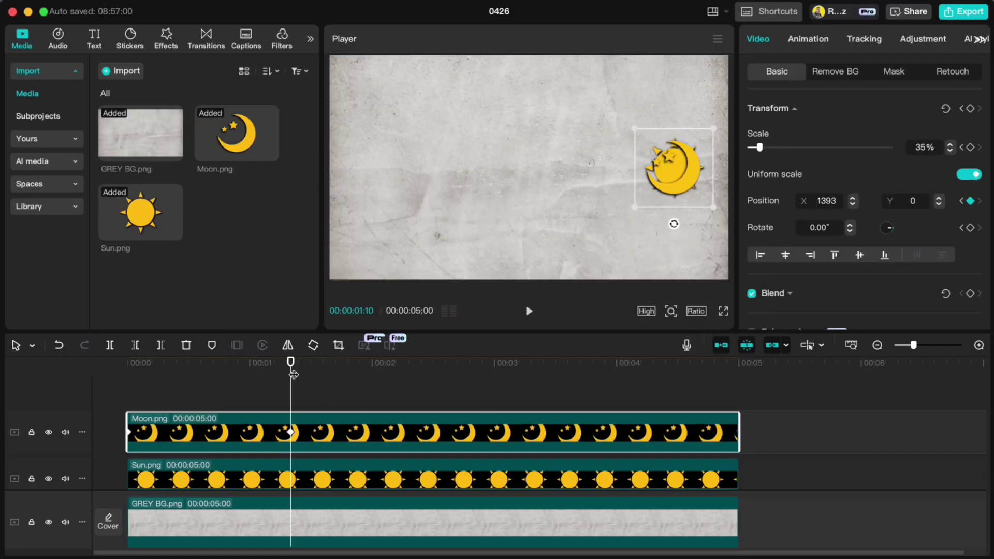
# Step: Make the moon a compound clip and trim its start to 00:00:00:20
pyautogui.moveTo(293, 373); pyautogui.dragTo(209, 369)
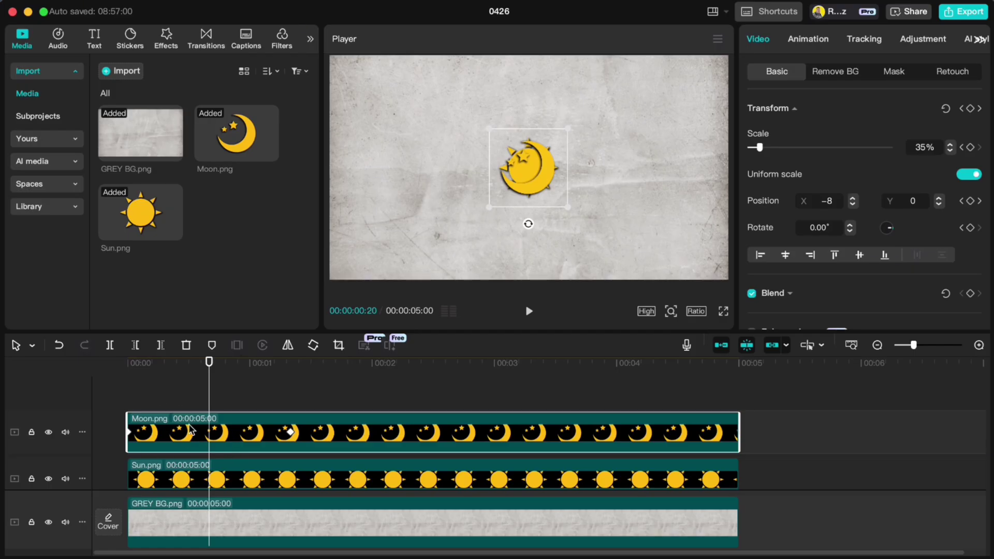
pyautogui.press('q')
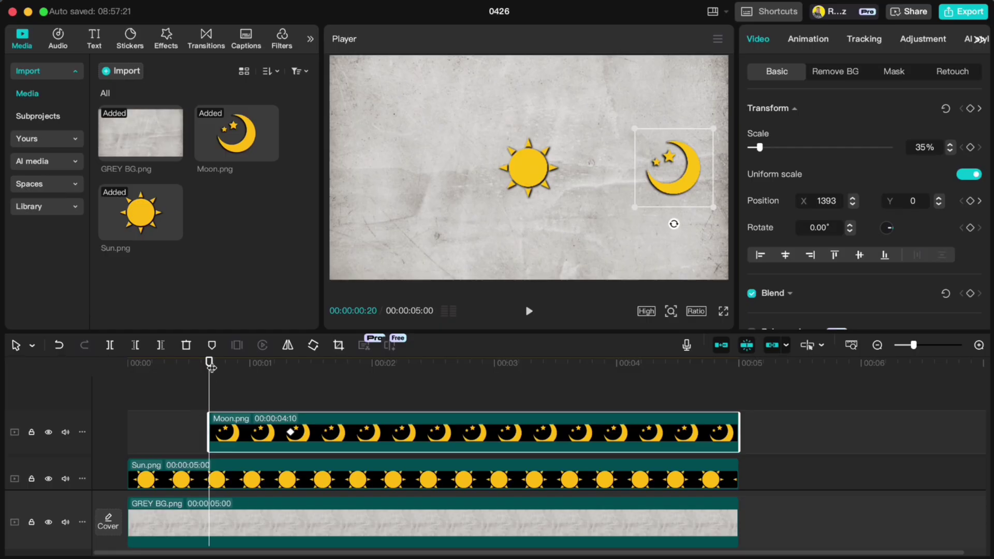
pyautogui.moveTo(211, 367); pyautogui.dragTo(209, 369)
pyautogui.click(58, 345)
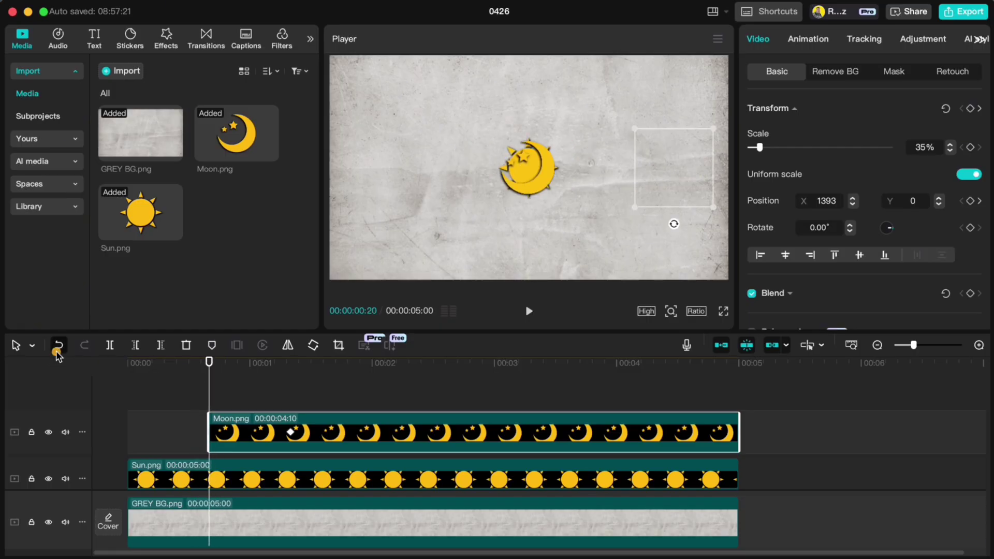
pyautogui.rightClick(223, 434)
pyautogui.click(262, 292)
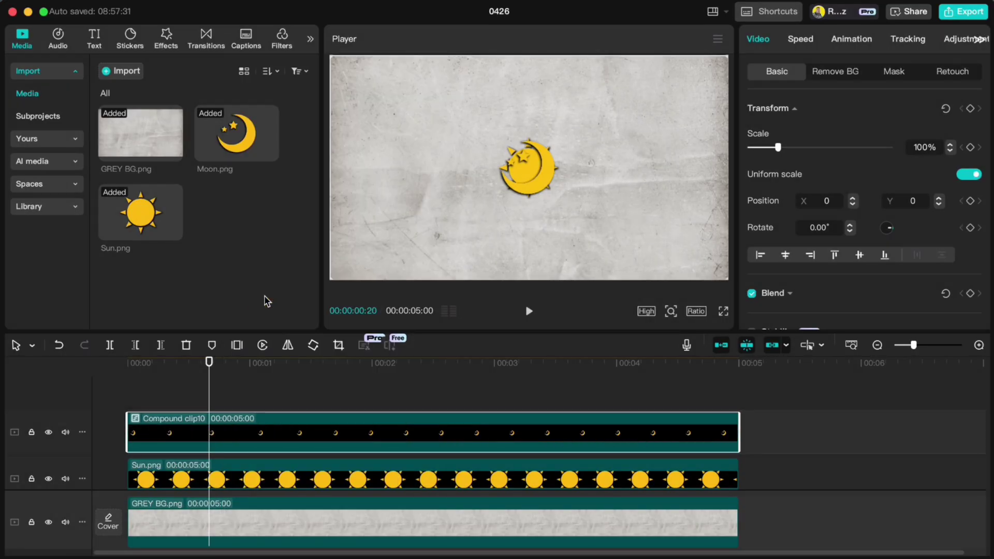
pyautogui.press('q')
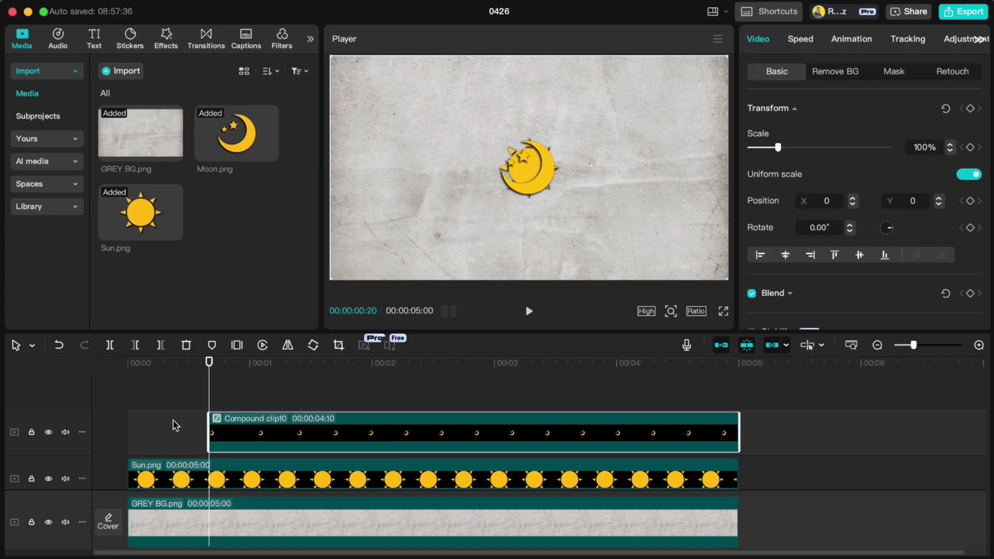
# Step: Turn the sun clip into a compound clip
pyautogui.click(219, 472)
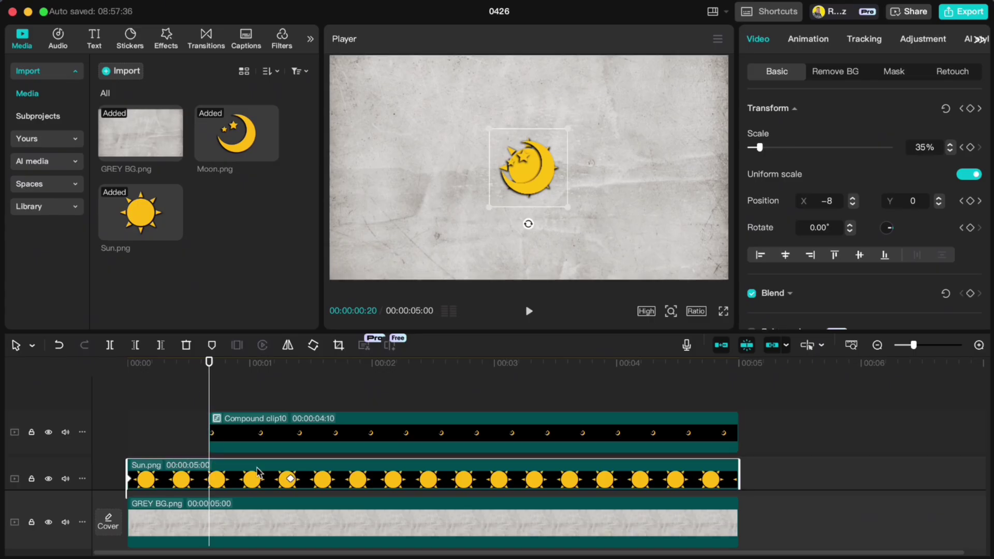
pyautogui.rightClick(252, 477)
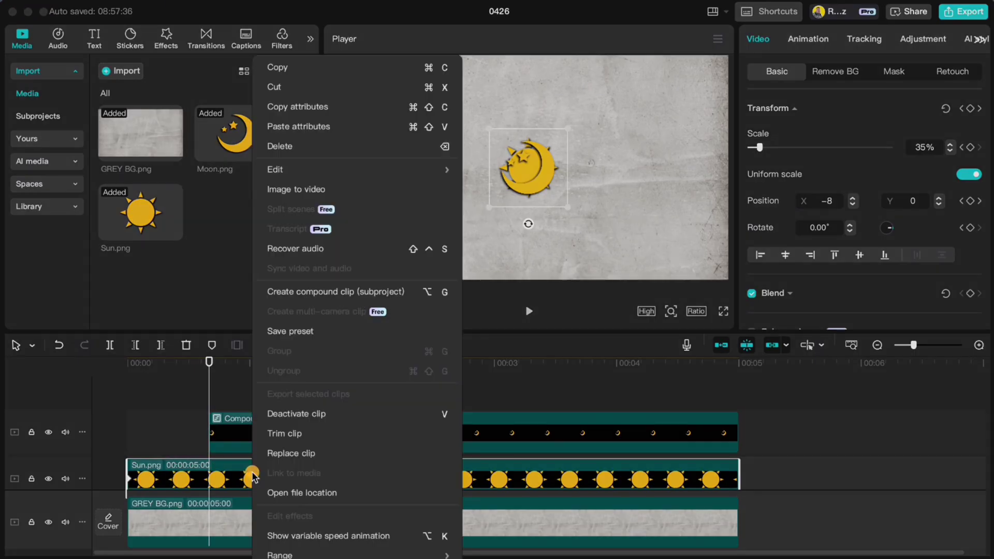
pyautogui.click(274, 291)
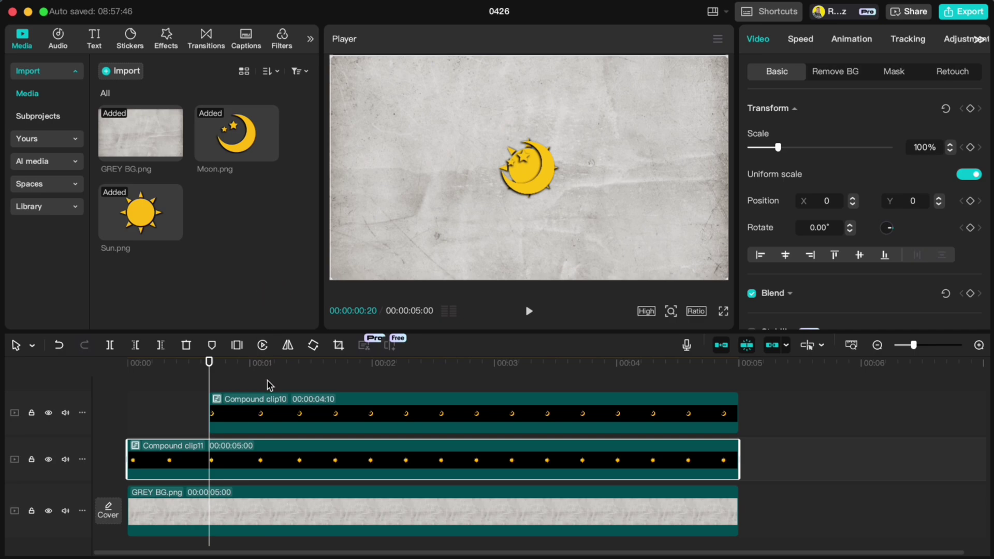
# Step: Cut the sun compound clip at 00:00:00:20 and give it motion blur, Blur 40, Blend 70
pyautogui.press('w')
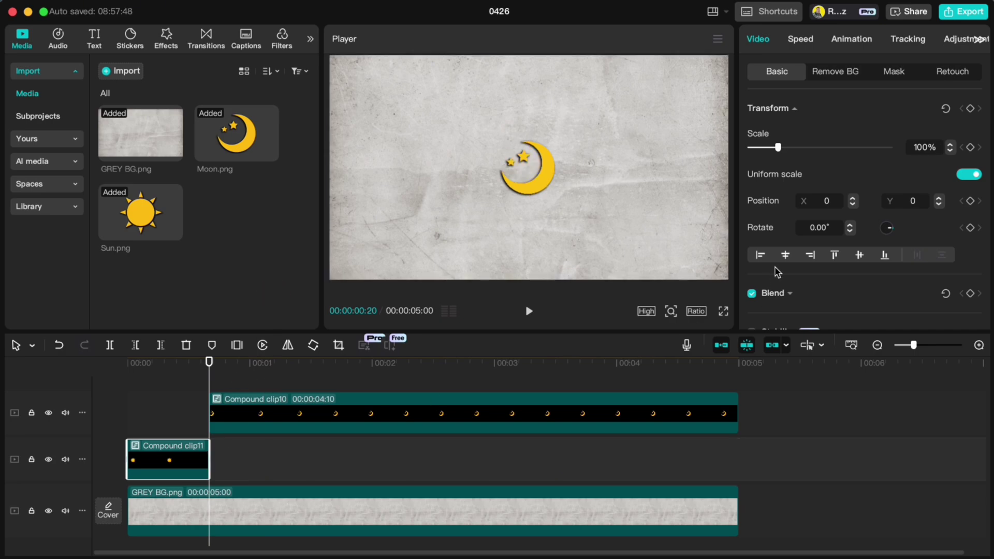
pyautogui.scroll(-6, 776, 265)
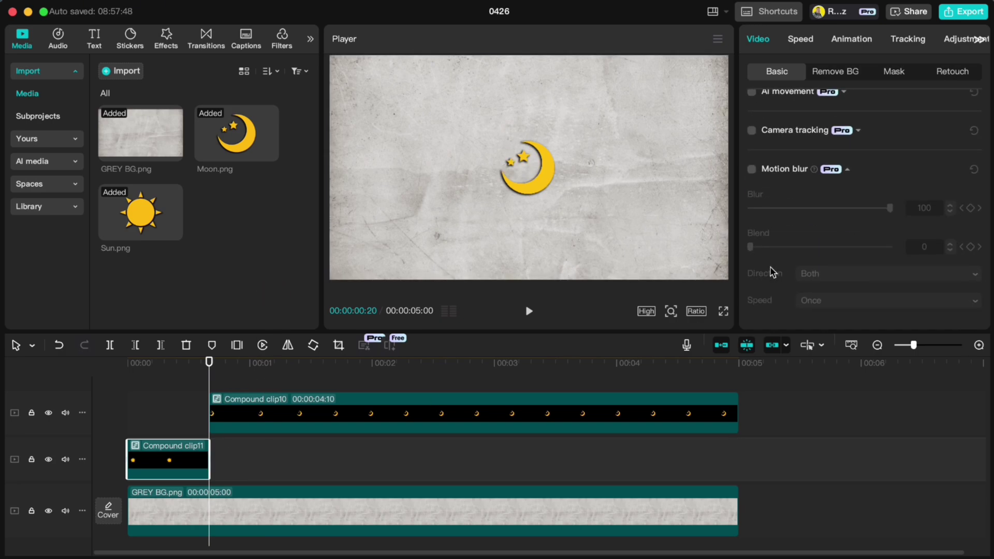
pyautogui.click(752, 170)
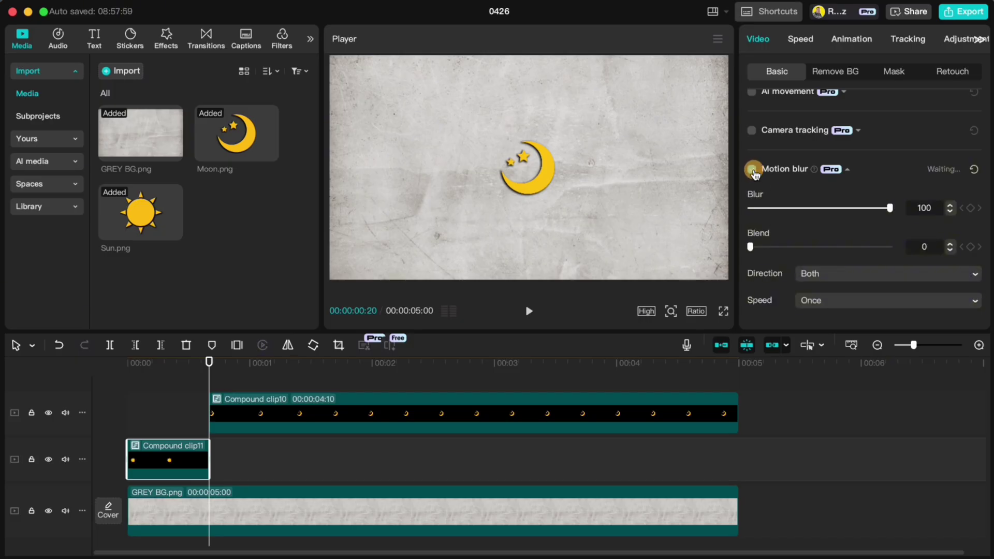
pyautogui.doubleClick(918, 208)
pyautogui.write('40')
pyautogui.press('Return')
pyautogui.doubleClick(924, 246)
pyautogui.write('70')
pyautogui.press('Return')
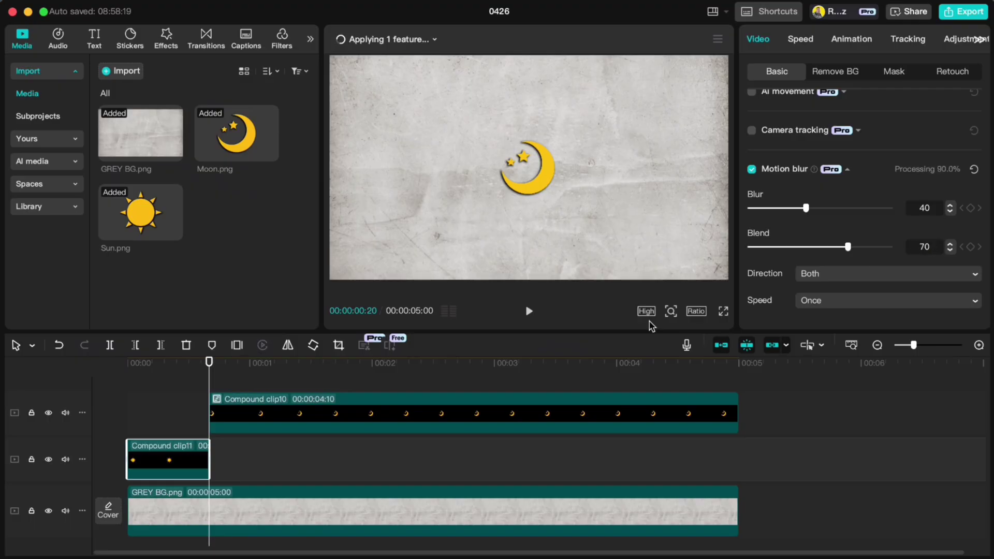
# Step: Give the long compound animation clip the same motion blur: Blur 40, Blend 70
pyautogui.click(430, 411)
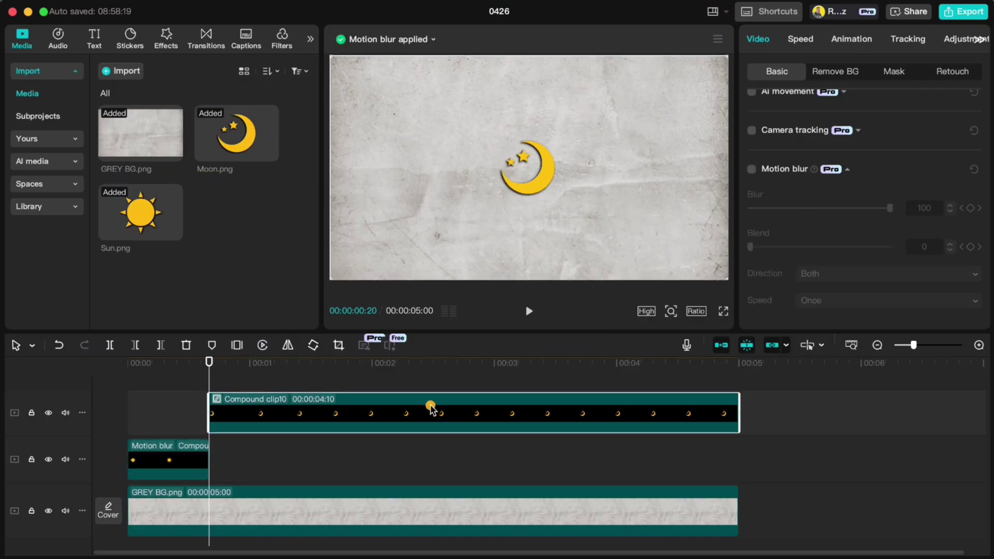
pyautogui.click(751, 169)
pyautogui.doubleClick(922, 208)
pyautogui.write('40')
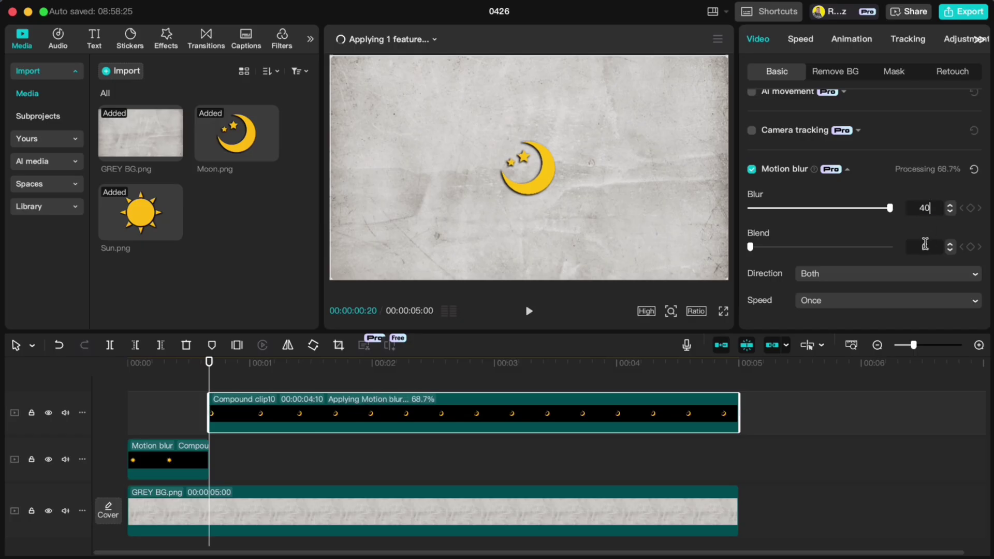
pyautogui.click(926, 244)
pyautogui.write('70')
pyautogui.press('Return')
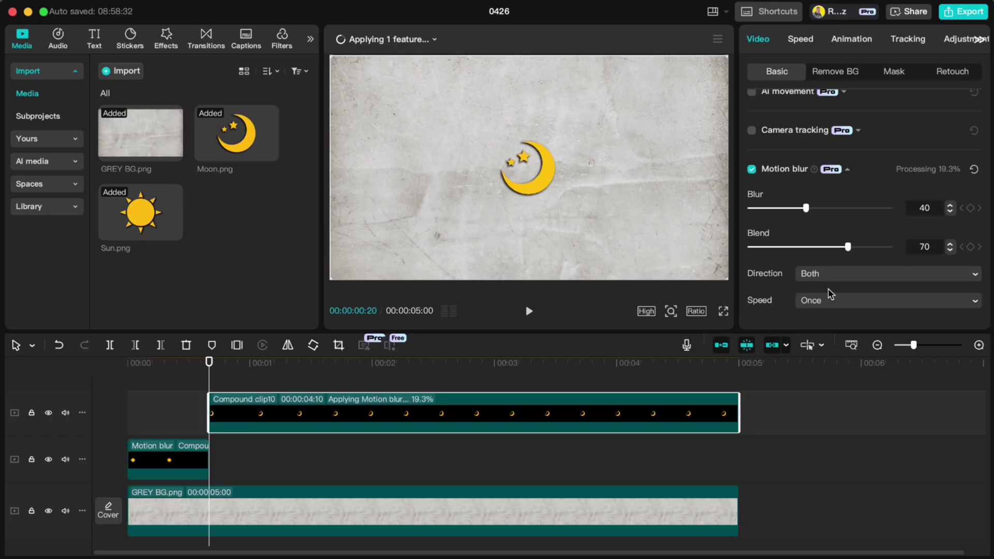
pyautogui.moveTo(209, 362); pyautogui.dragTo(127, 363)
pyautogui.click(259, 373)
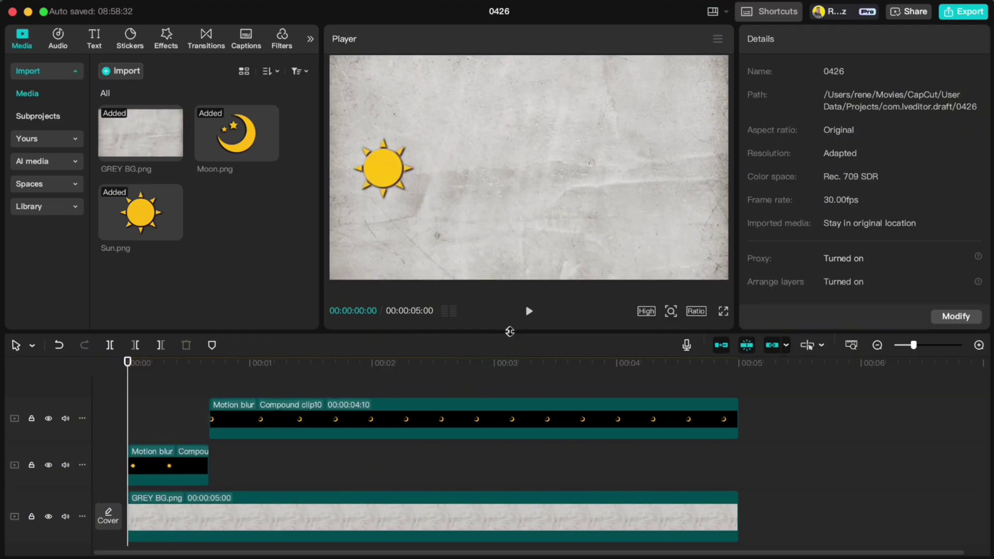
pyautogui.click(529, 312)
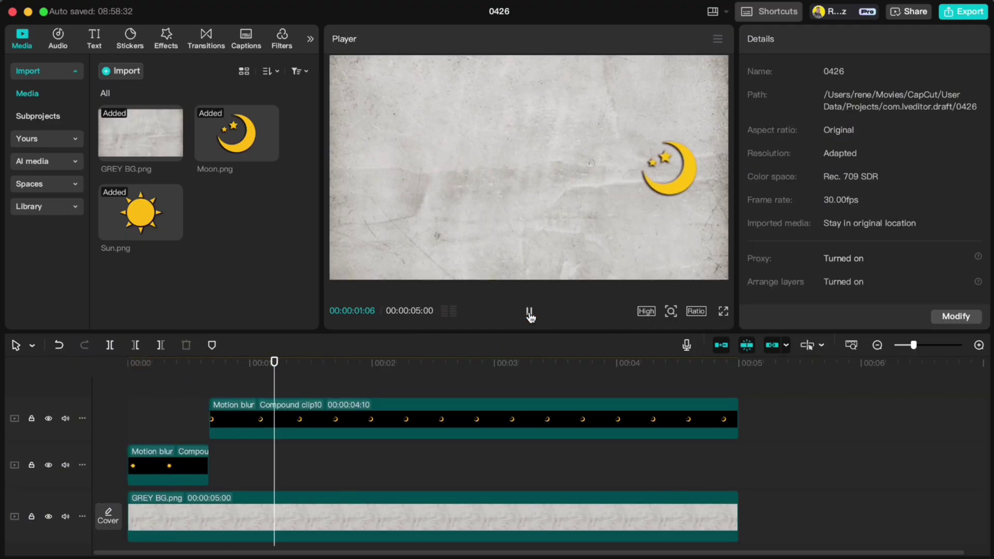
pyautogui.click(530, 313)
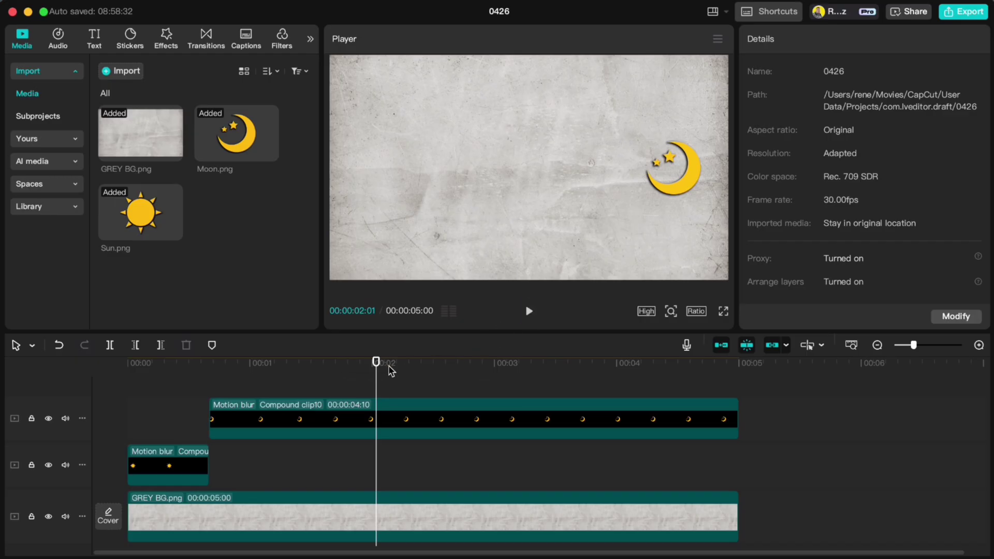
pyautogui.moveTo(375, 363); pyautogui.dragTo(126, 364)
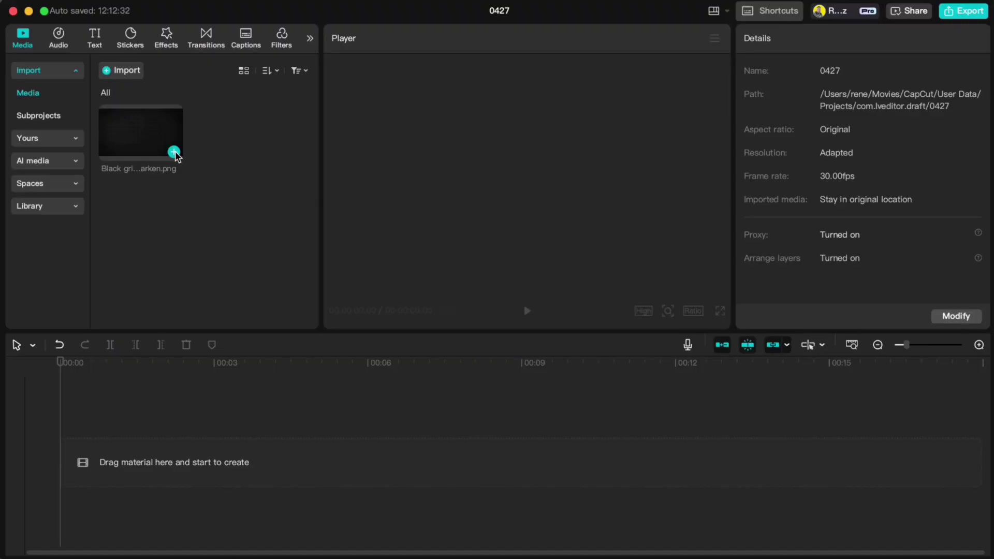
# Step: Add and extend the black grid image, then add an emptied Default text clip spanning it
pyautogui.click(175, 153)
pyautogui.moveTo(434, 459); pyautogui.dragTo(831, 459)
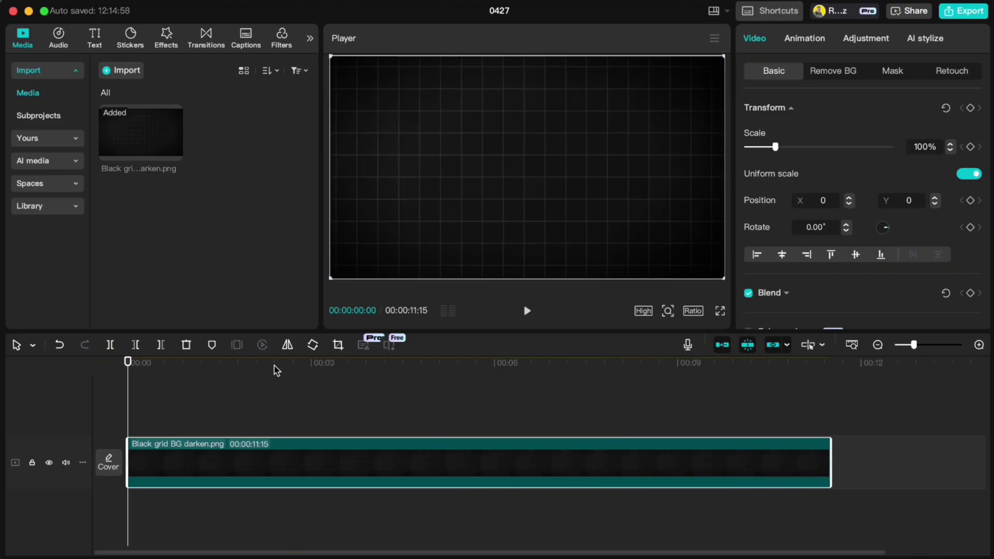
pyautogui.click(99, 42)
pyautogui.moveTo(133, 98)
pyautogui.click(149, 115)
pyautogui.moveTo(311, 420); pyautogui.dragTo(831, 441)
pyautogui.click(803, 102)
pyautogui.press('BackSpace')
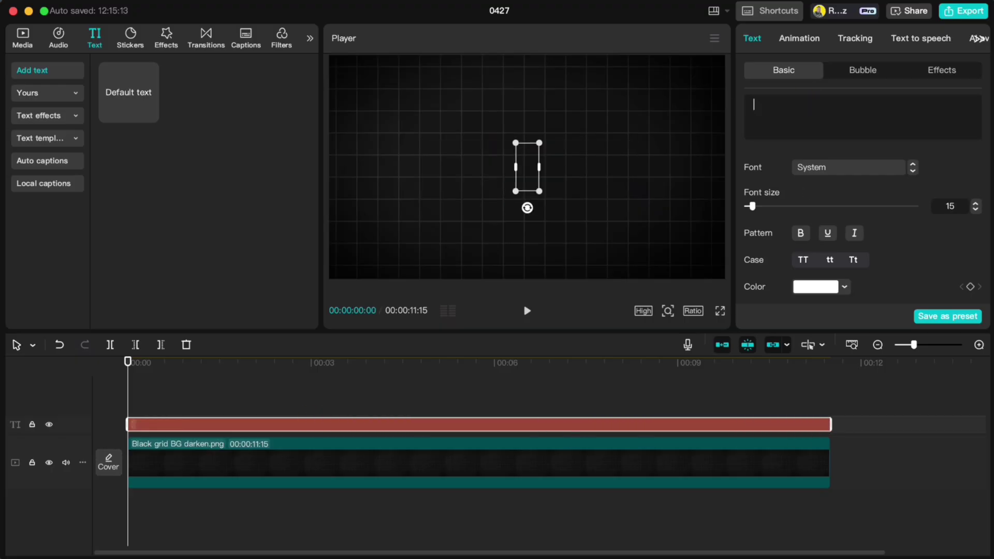
# Step: Enable a blue text background and round it to a 100% rounded-rectangle circle
pyautogui.moveTo(539, 192); pyautogui.dragTo(613, 247)
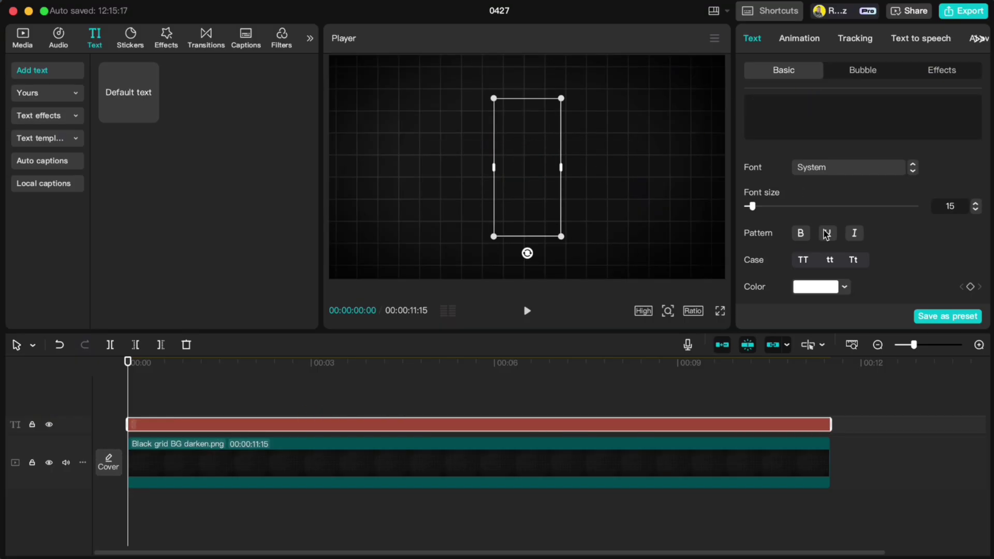
pyautogui.scroll(-3, 827, 233)
pyautogui.scroll(-8, 827, 234)
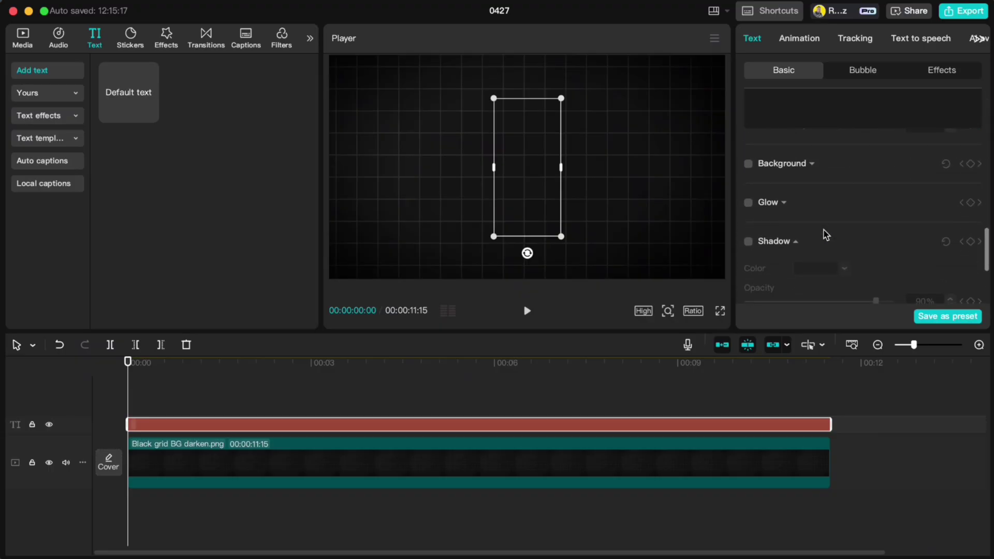
pyautogui.click(748, 163)
pyautogui.scroll(-1, 788, 218)
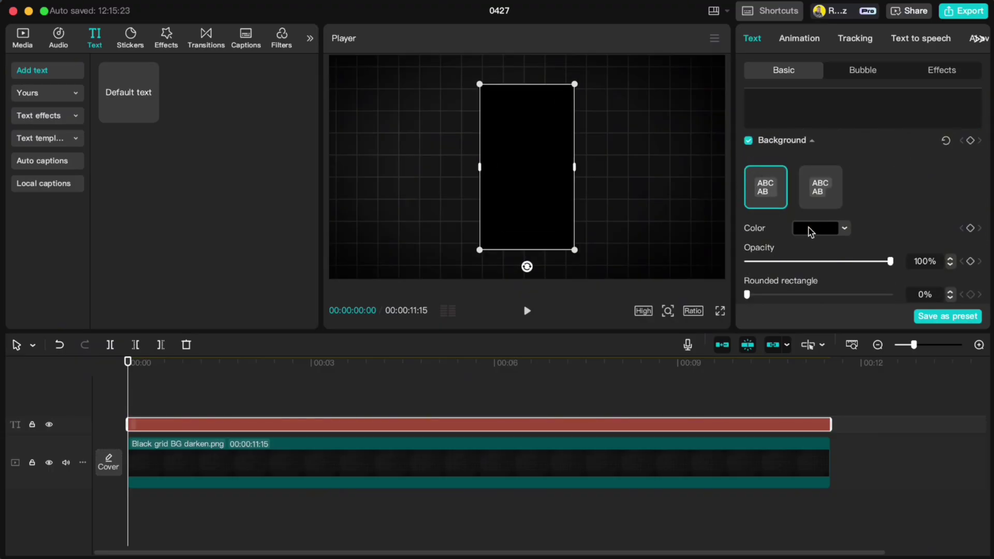
pyautogui.click(809, 228)
pyautogui.click(766, 445)
pyautogui.moveTo(888, 275); pyautogui.dragTo(893, 250)
pyautogui.click(893, 226)
pyautogui.scroll(-3, 892, 222)
pyautogui.moveTo(769, 259); pyautogui.dragTo(819, 260)
pyautogui.moveTo(747, 197); pyautogui.dragTo(897, 201)
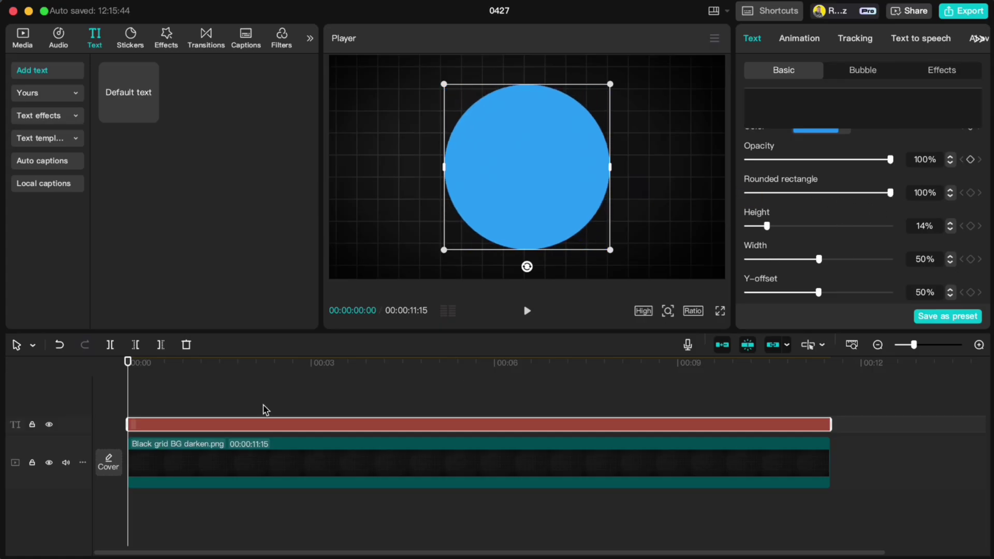
# Step: Duplicate the blue circle clip and set the copy's background to black
pyautogui.press('super+v')
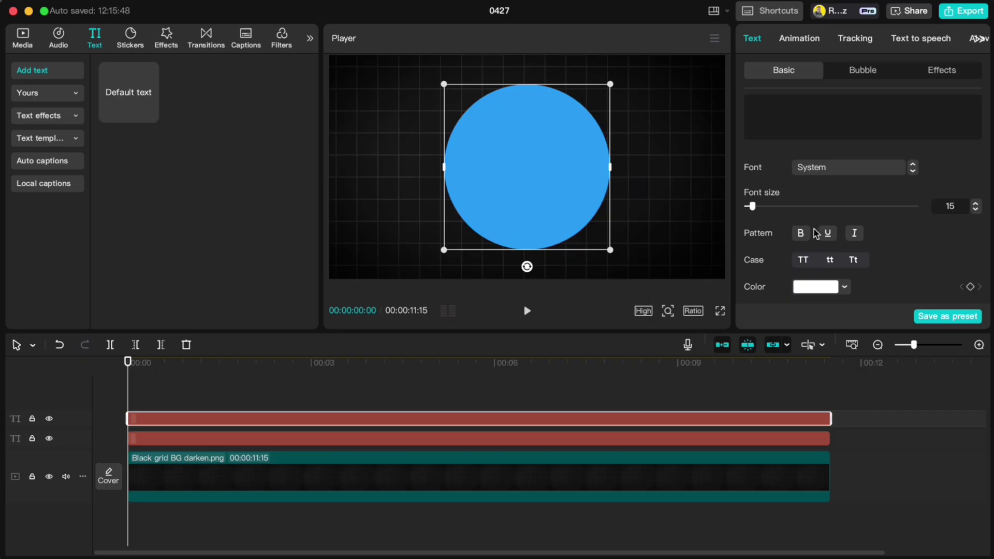
pyautogui.scroll(-2, 808, 282)
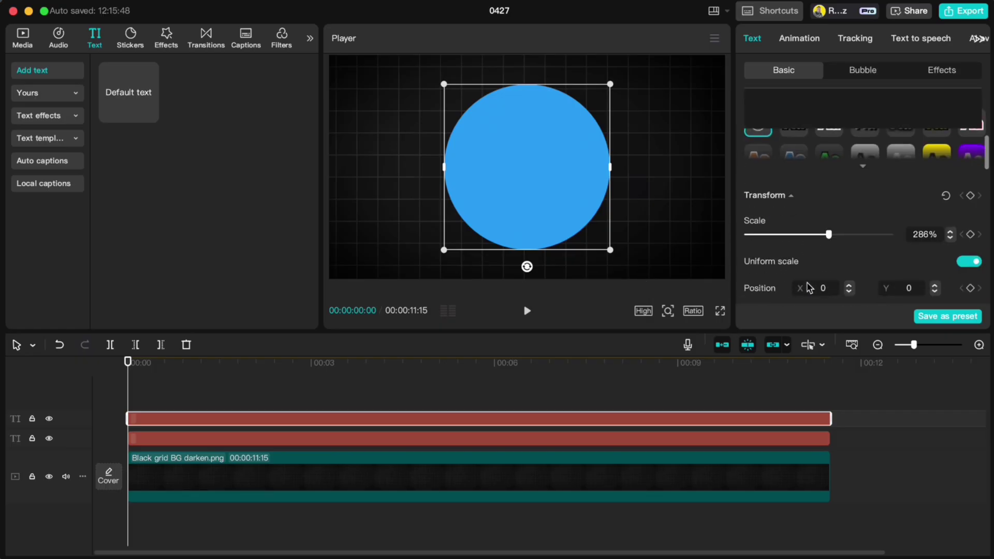
pyautogui.scroll(-10, 809, 288)
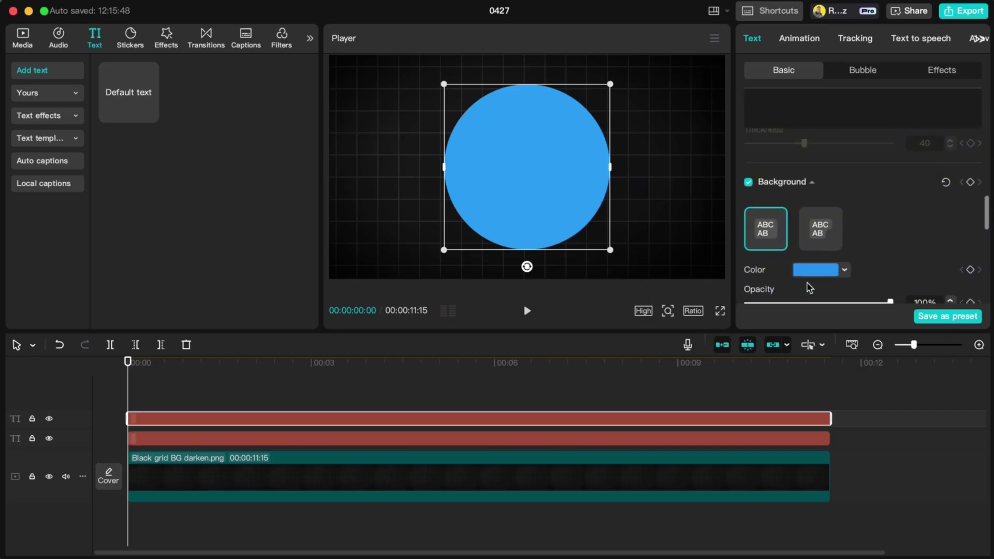
pyautogui.click(810, 254)
pyautogui.moveTo(787, 299); pyautogui.dragTo(759, 373)
pyautogui.click(902, 221)
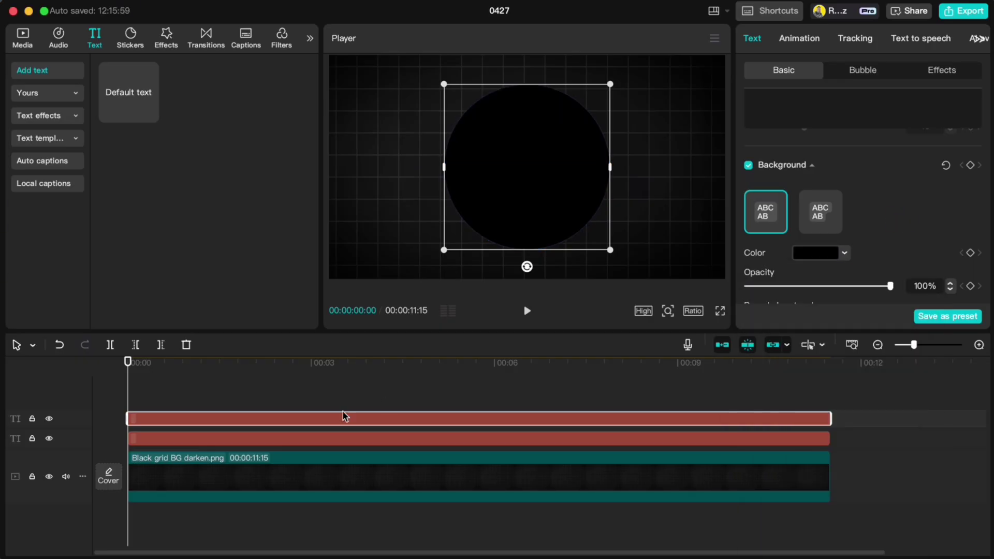
# Step: Merge both circles into a compound clip with a Split mask rotated 180° and lowered
pyautogui.rightClick(328, 418)
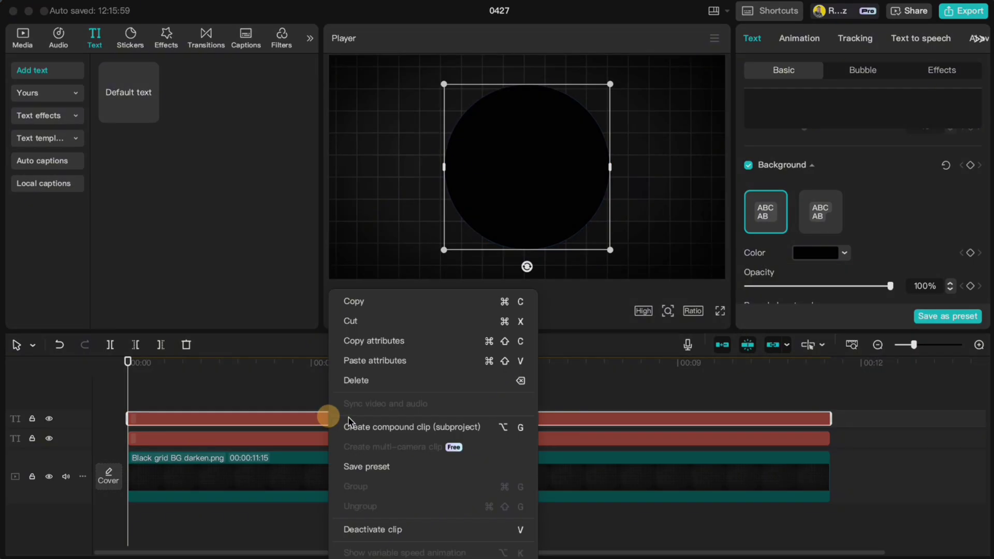
pyautogui.click(362, 428)
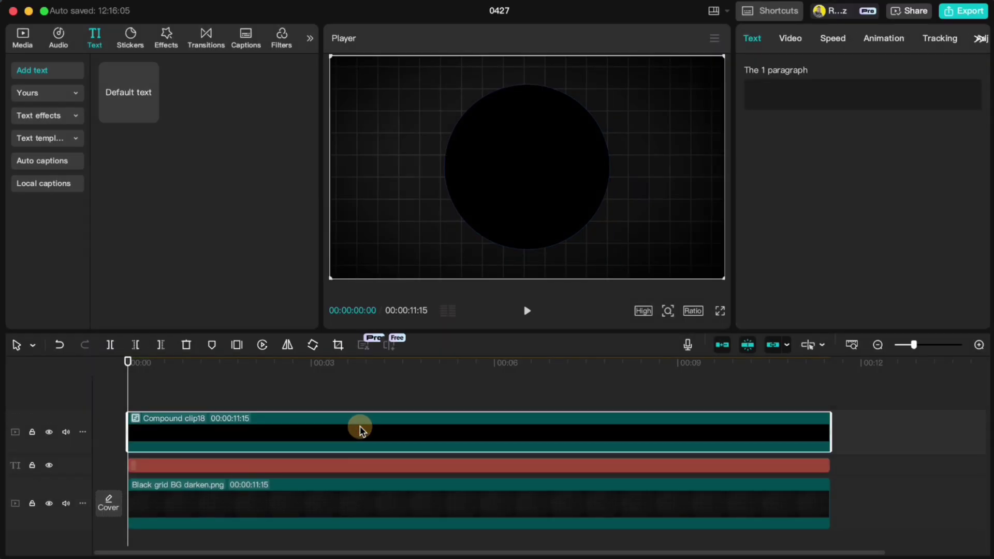
pyautogui.click(793, 42)
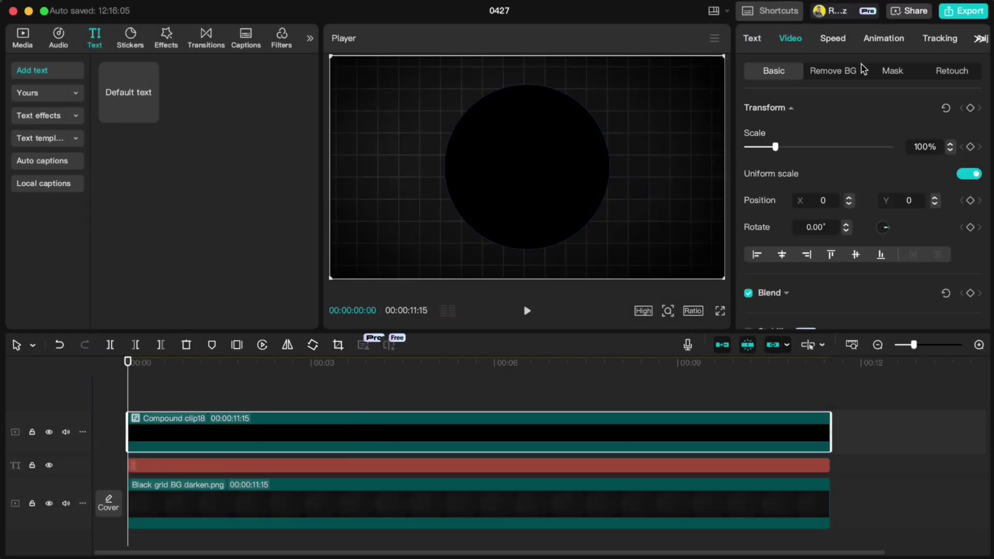
pyautogui.click(892, 72)
pyautogui.click(767, 132)
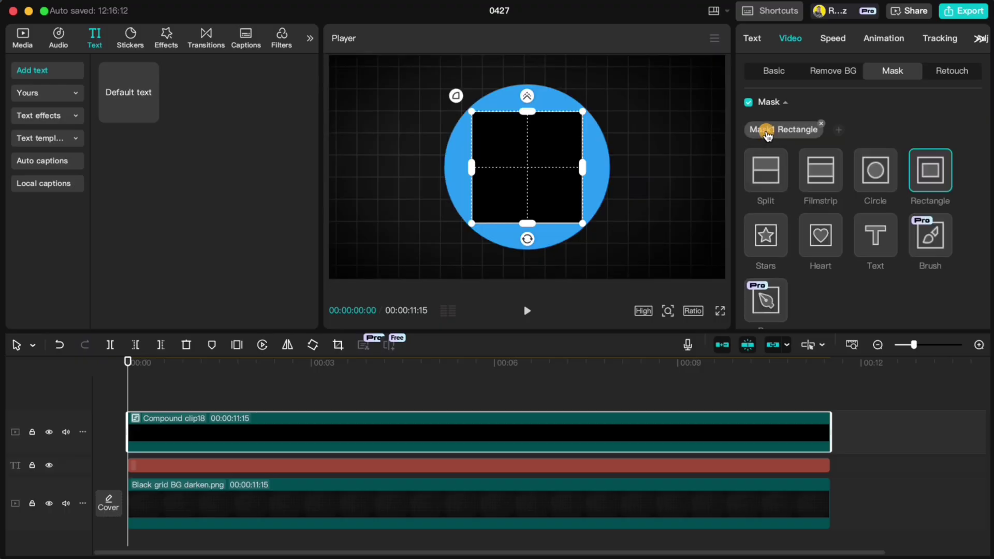
pyautogui.click(769, 170)
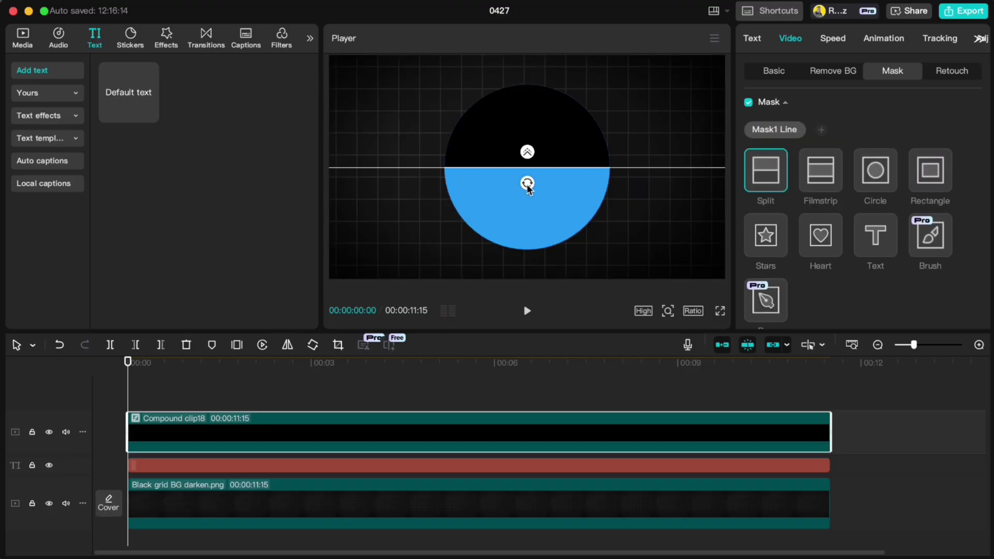
pyautogui.moveTo(528, 186); pyautogui.dragTo(527, 221)
pyautogui.moveTo(547, 169); pyautogui.dragTo(546, 184)
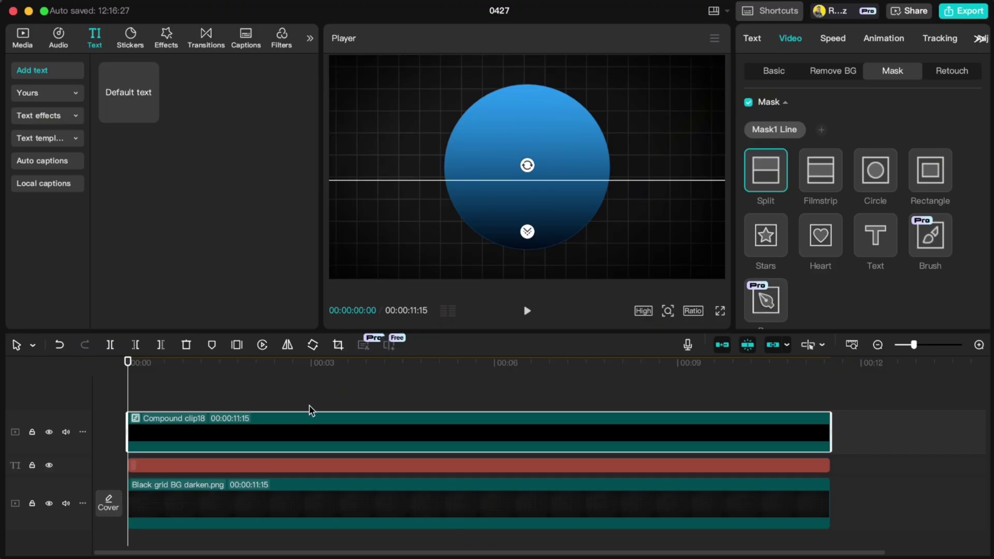
# Step: Select both the masked compound clip and the text clip together
pyautogui.click(292, 404)
pyautogui.moveTo(235, 396); pyautogui.dragTo(278, 464)
pyautogui.rightClick(278, 465)
# Step: Merge the selected clips into Compound clip19 and apply the Gentle Ripples effect from a 'wave' search
pyautogui.click(305, 368)
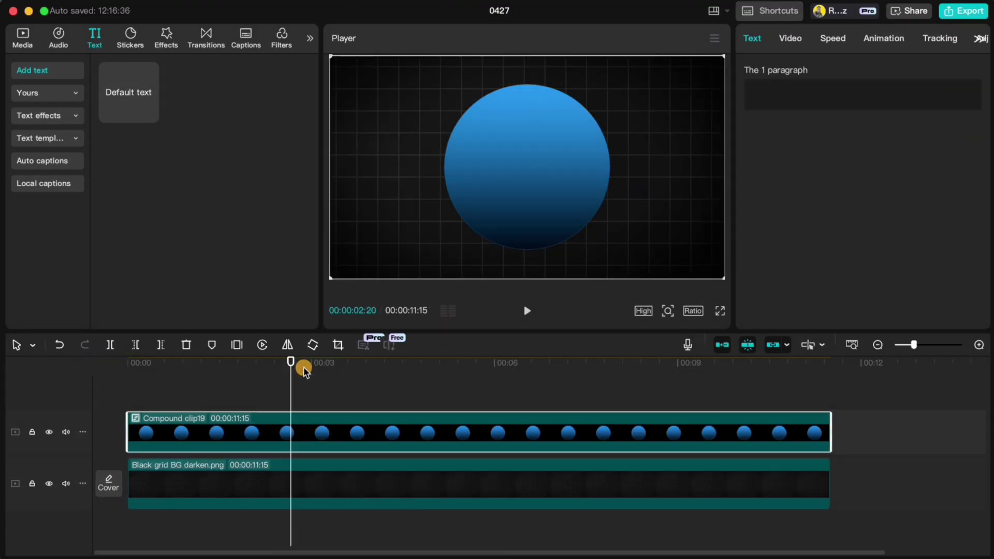
pyautogui.moveTo(291, 362); pyautogui.dragTo(129, 363)
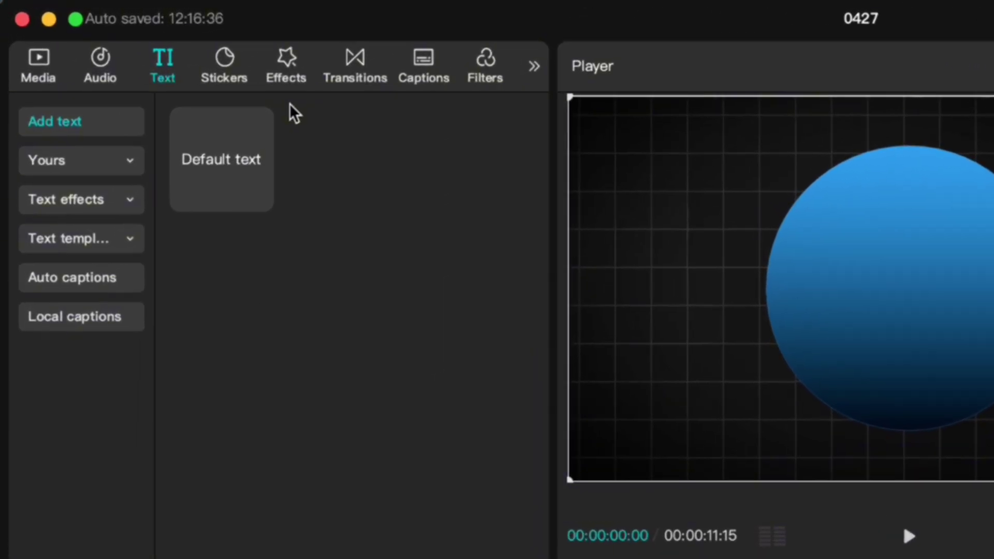
pyautogui.click(166, 38)
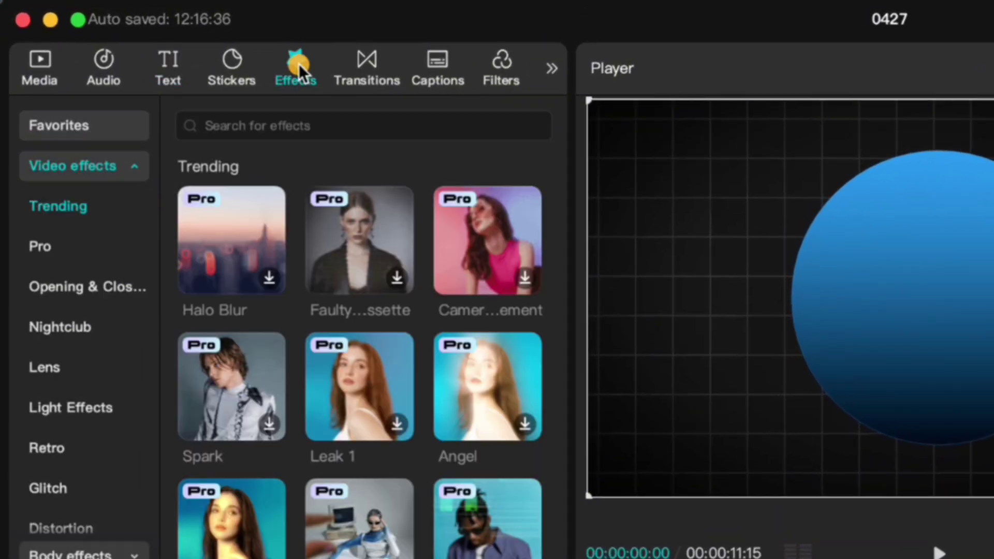
pyautogui.click(264, 124)
pyautogui.write('wave')
pyautogui.press('Return')
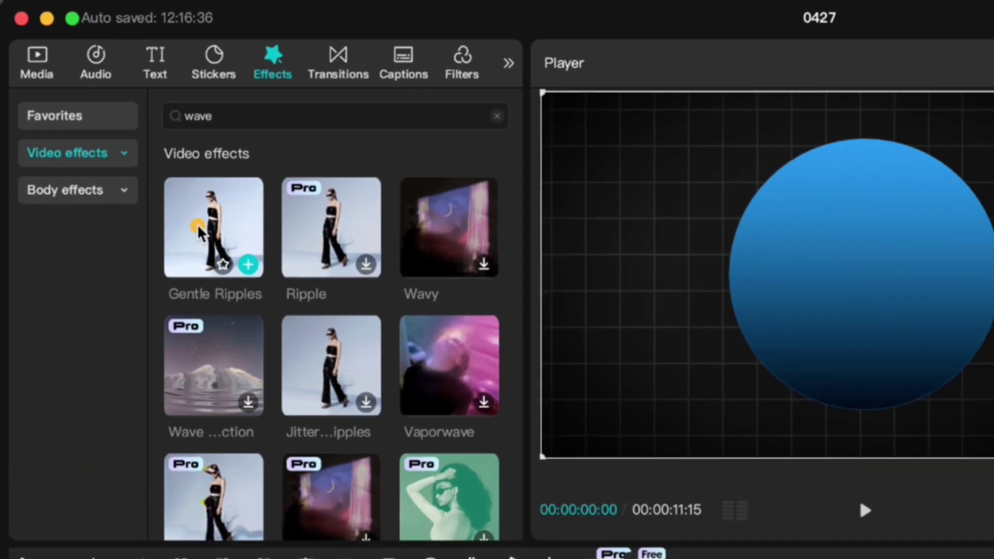
pyautogui.moveTo(213, 244); pyautogui.dragTo(274, 558)
pyautogui.moveTo(209, 547); pyautogui.dragTo(207, 558)
# Step: Play back the wobbling blue circle, then stop
pyautogui.press('space')
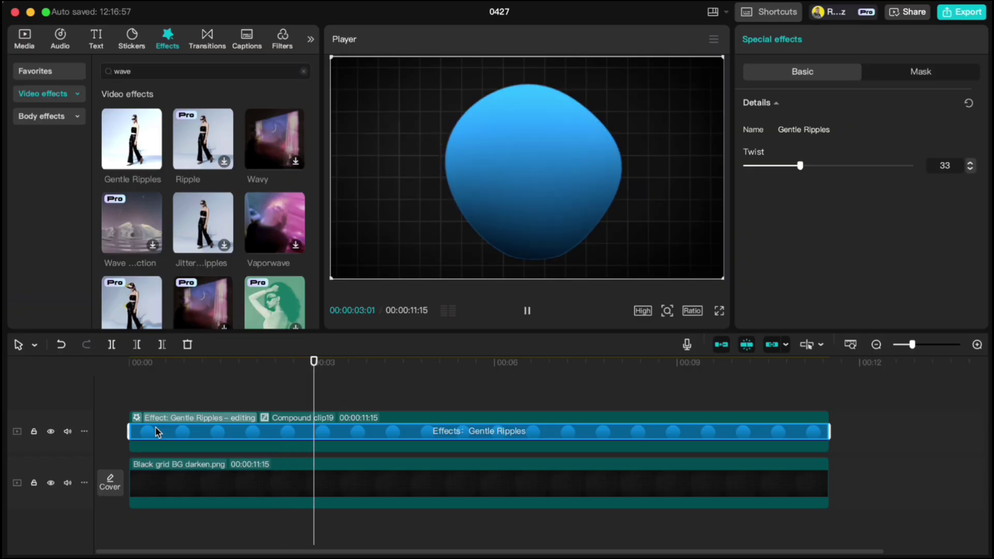
pyautogui.click(178, 388)
pyautogui.click(129, 362)
# Step: Add a full-length Default text clip and change its text to 'O'
pyautogui.click(99, 41)
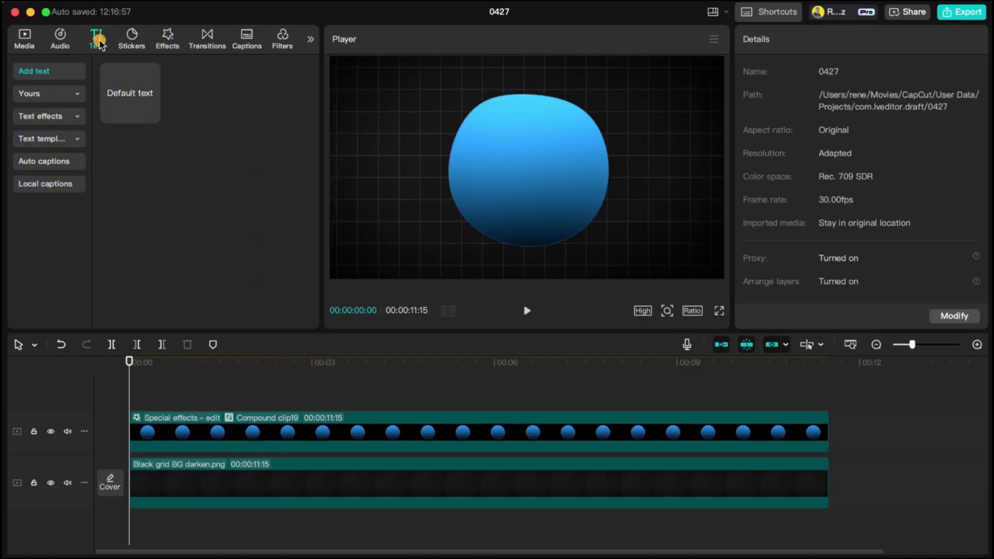
pyautogui.click(151, 115)
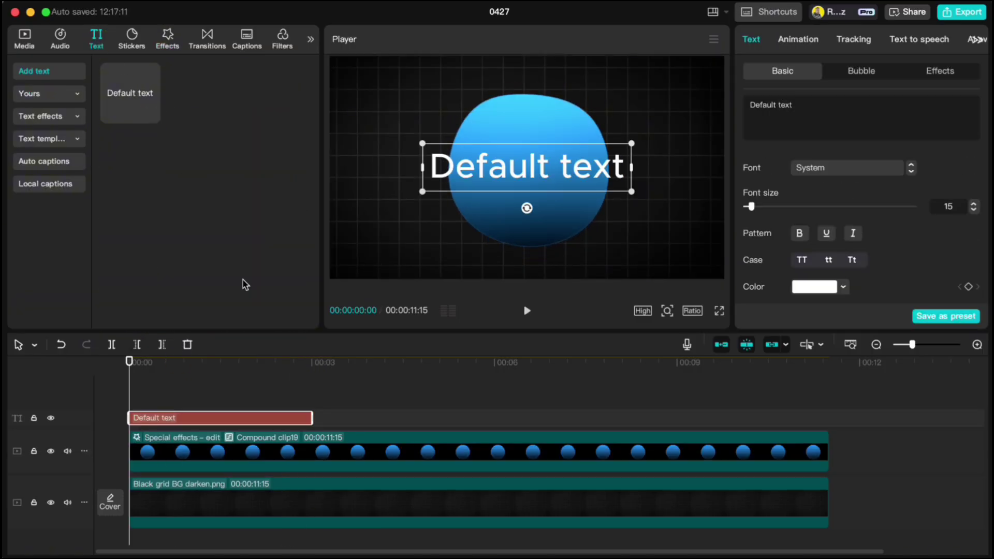
pyautogui.moveTo(309, 415); pyautogui.dragTo(830, 417)
pyautogui.tripleClick(799, 104)
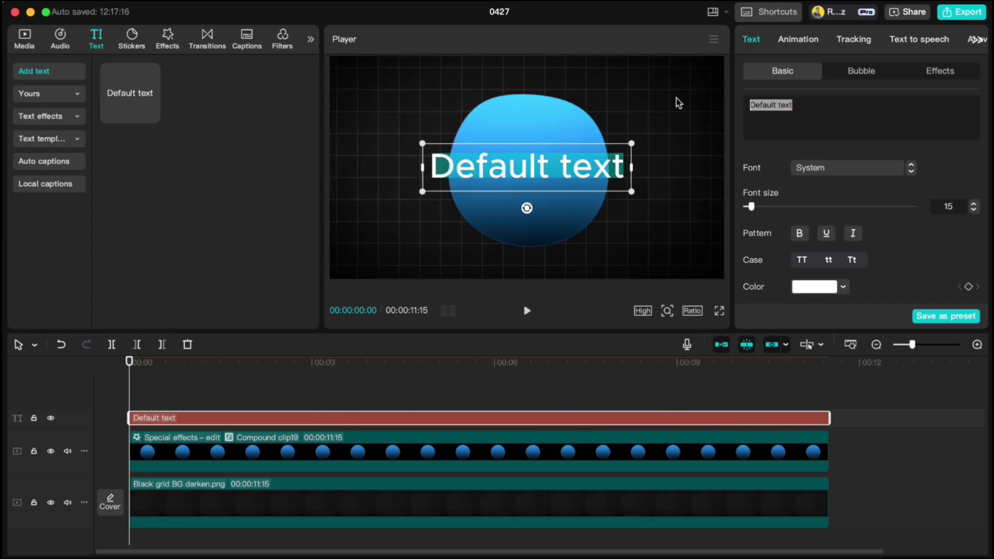
pyautogui.write('O')
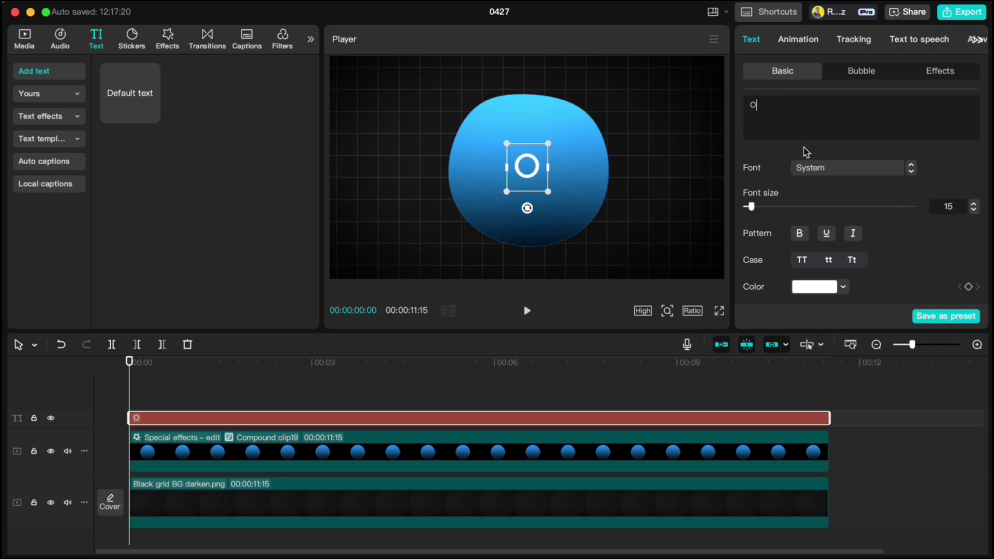
# Step: Set the O to Montserrat-Light, enlarge its box, and raise the font size to 23
pyautogui.click(811, 174)
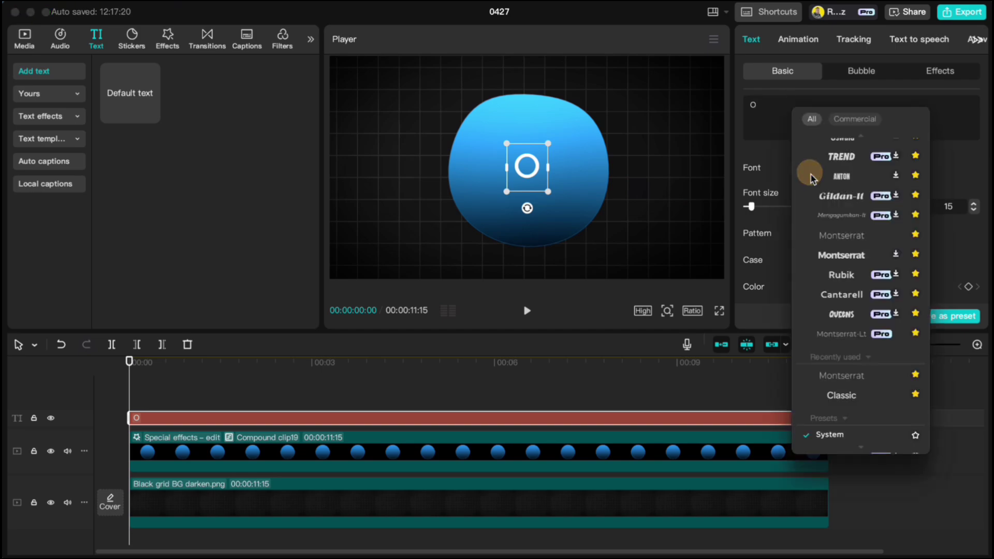
pyautogui.click(825, 237)
pyautogui.moveTo(546, 192); pyautogui.dragTo(667, 282)
pyautogui.click(973, 204)
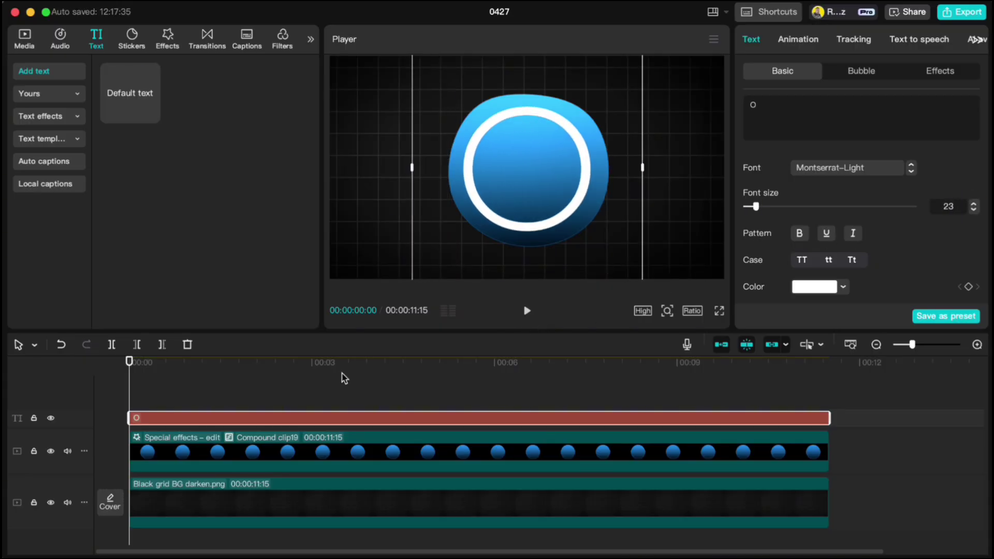
# Step: Duplicate the ring text clip onto a new track, then undo a grey colour test
pyautogui.hotkey('ctrl', 'v')
pyautogui.scroll(-2, 853, 245)
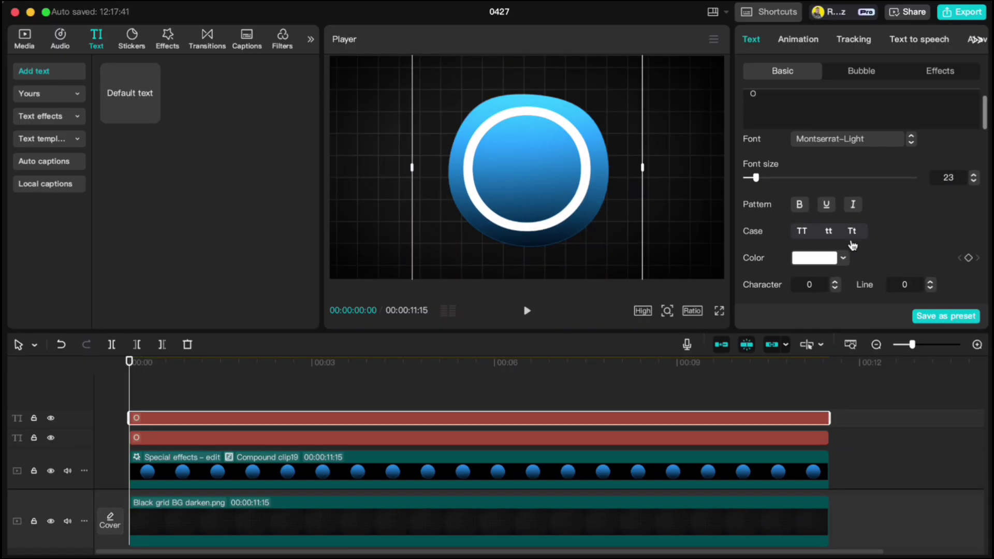
pyautogui.click(811, 260)
pyautogui.moveTo(761, 280); pyautogui.dragTo(761, 319)
pyautogui.click(886, 236)
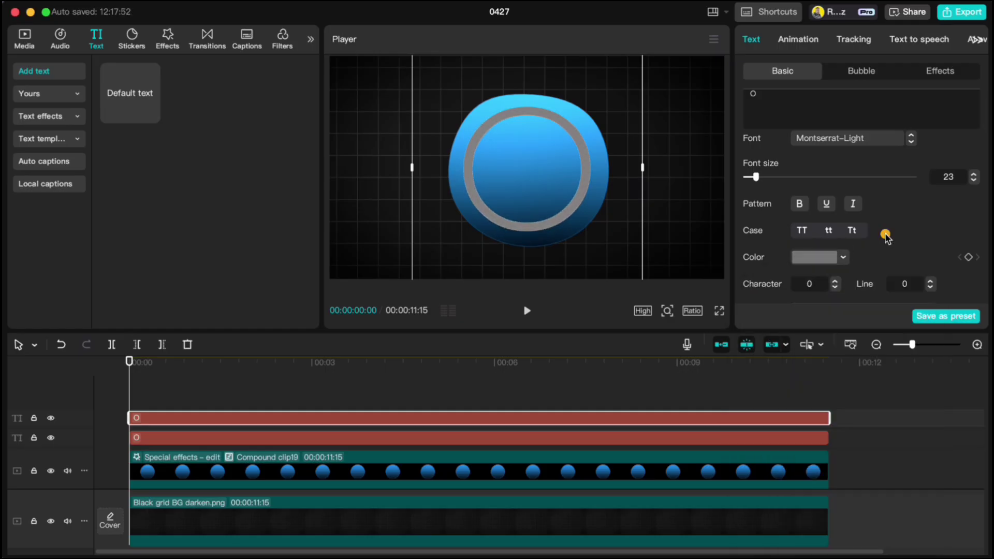
pyautogui.click(212, 422)
pyautogui.hotkey('ctrl', 'z')
# Step: Apply a Clock wipe In animation to the top ring text and stretch it to 5.0s
pyautogui.click(161, 419)
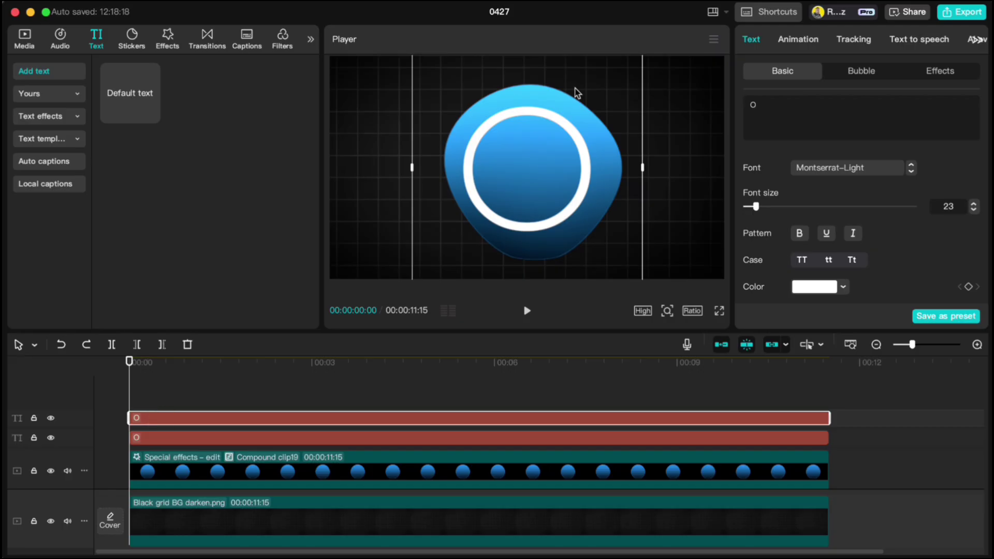
pyautogui.click(778, 41)
pyautogui.scroll(3, 806, 232)
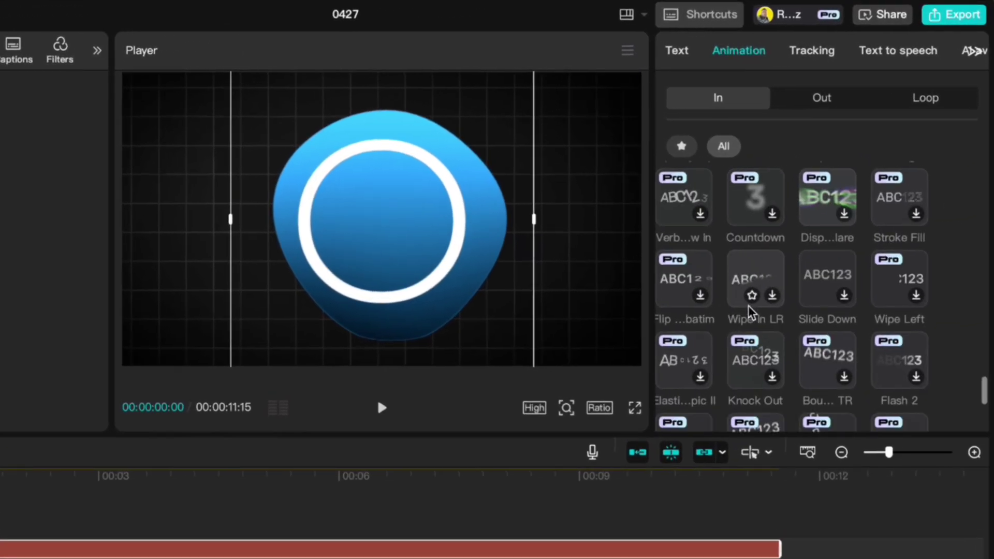
pyautogui.scroll(-2, 805, 233)
pyautogui.scroll(-2, 734, 334)
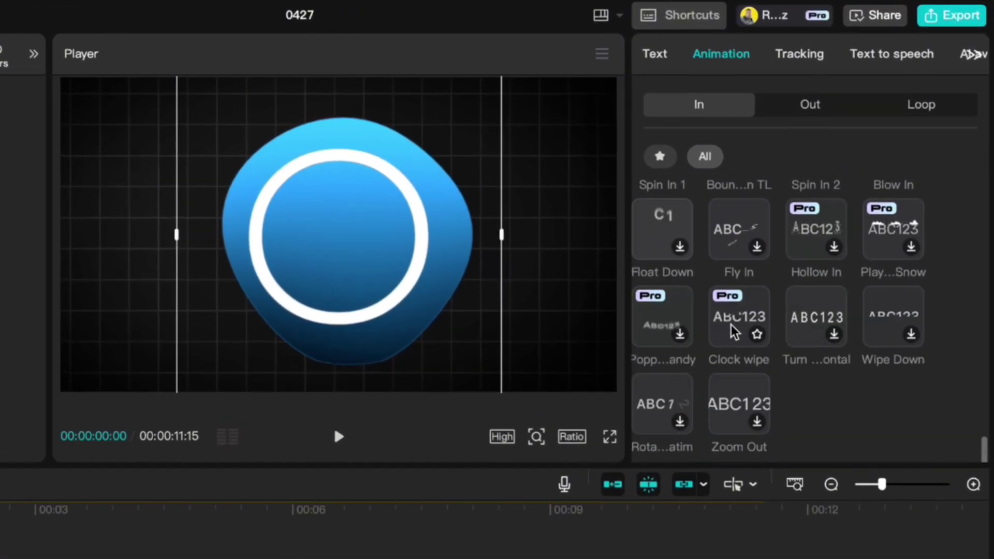
pyautogui.click(731, 329)
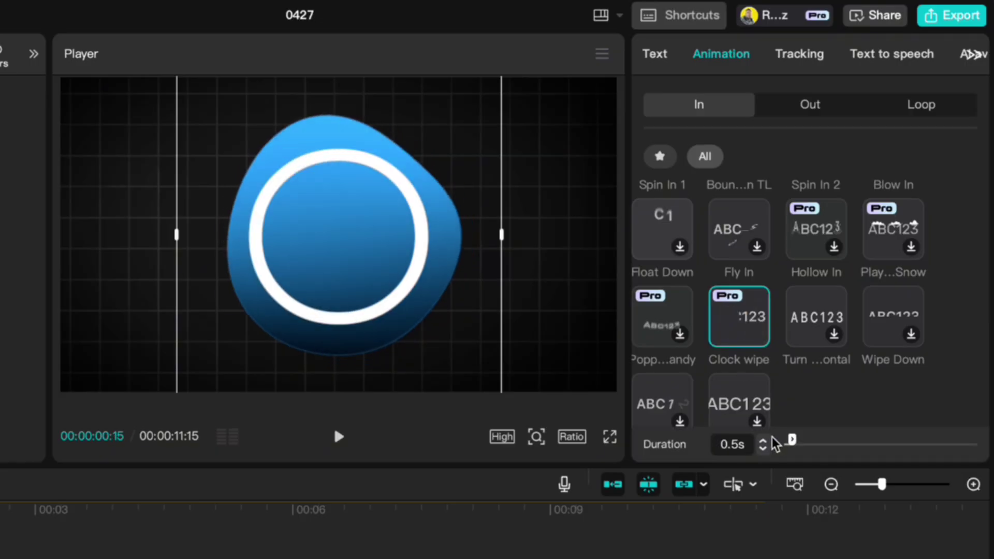
pyautogui.moveTo(792, 444); pyautogui.dragTo(870, 439)
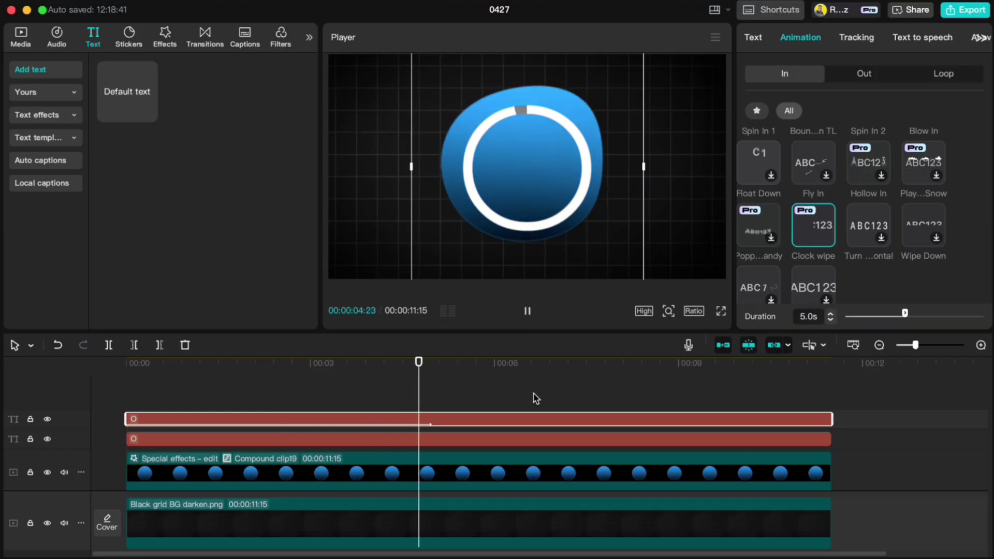
# Step: Trim both ring text clips at the 5-second mark and combine them into a compound clip
pyautogui.press('space')
pyautogui.press('Right')
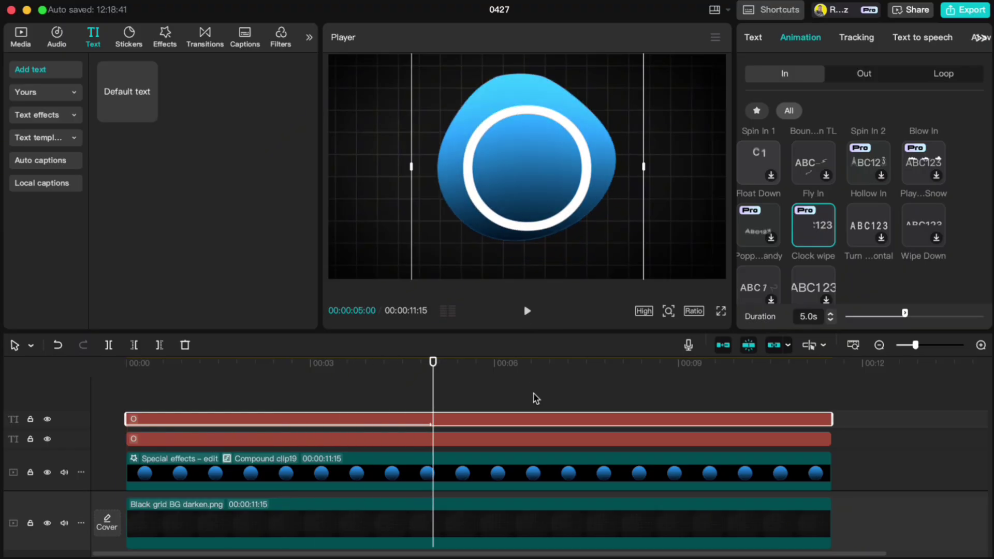
pyautogui.moveTo(409, 403); pyautogui.dragTo(446, 441)
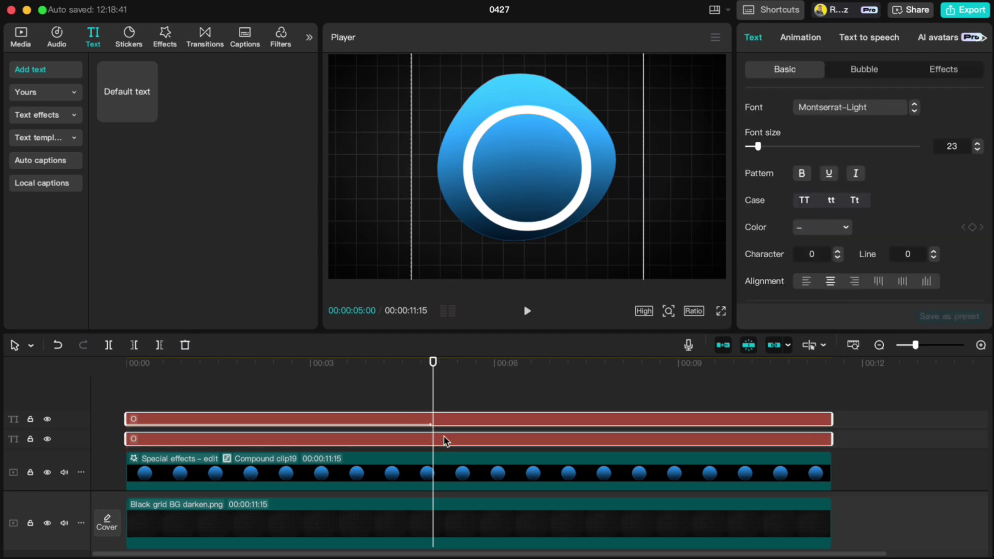
pyautogui.press('w')
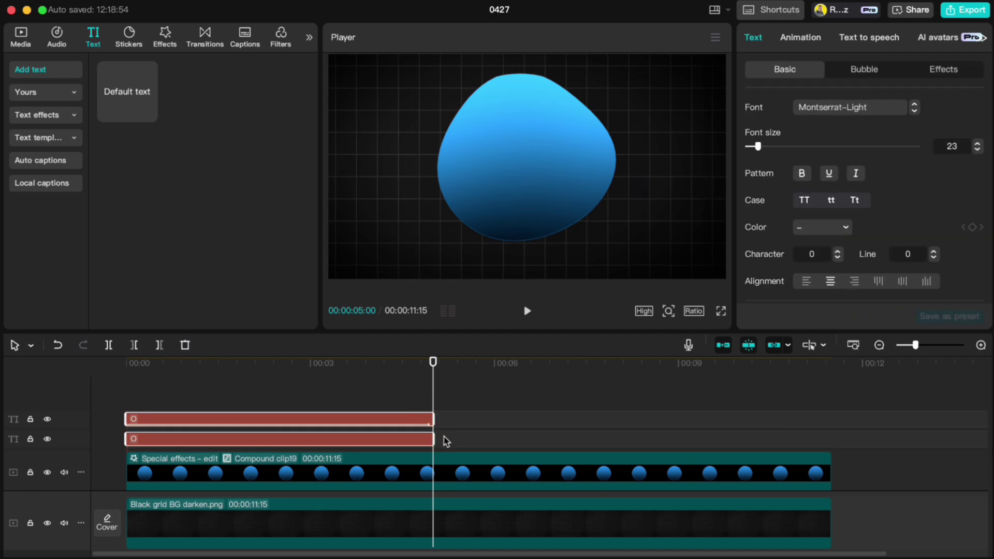
pyautogui.moveTo(323, 398); pyautogui.dragTo(356, 442)
pyautogui.rightClick(355, 441)
pyautogui.click(375, 429)
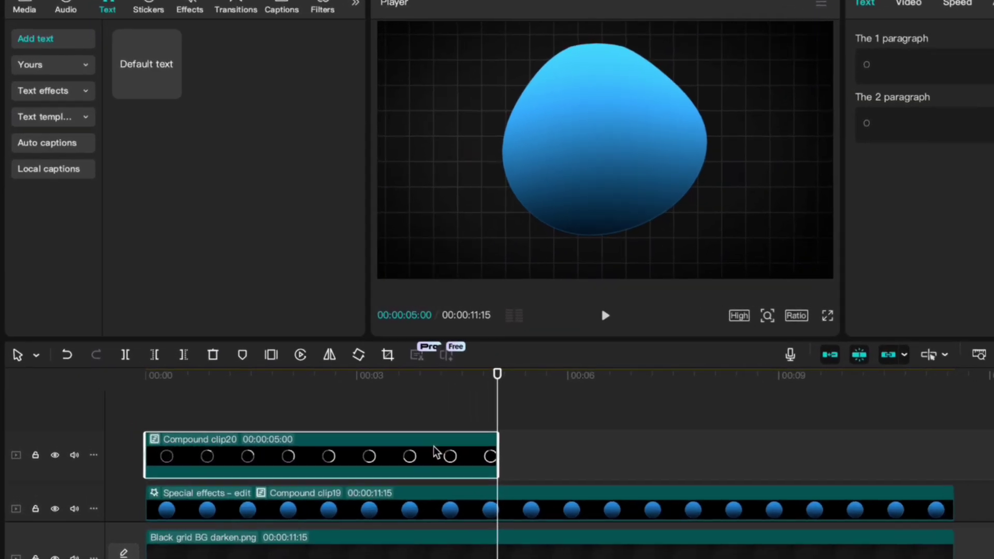
# Step: Paste a reversed copy after it and merge both into one 10-second compound clip
pyautogui.hotkey('ctrl', 'c')
pyautogui.hotkey('ctrl', 'v')
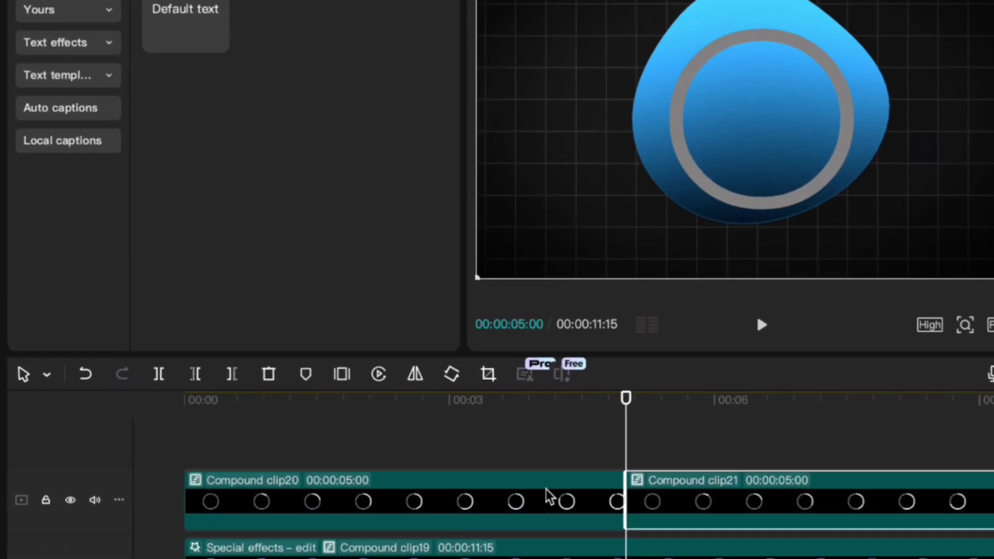
pyautogui.click(379, 373)
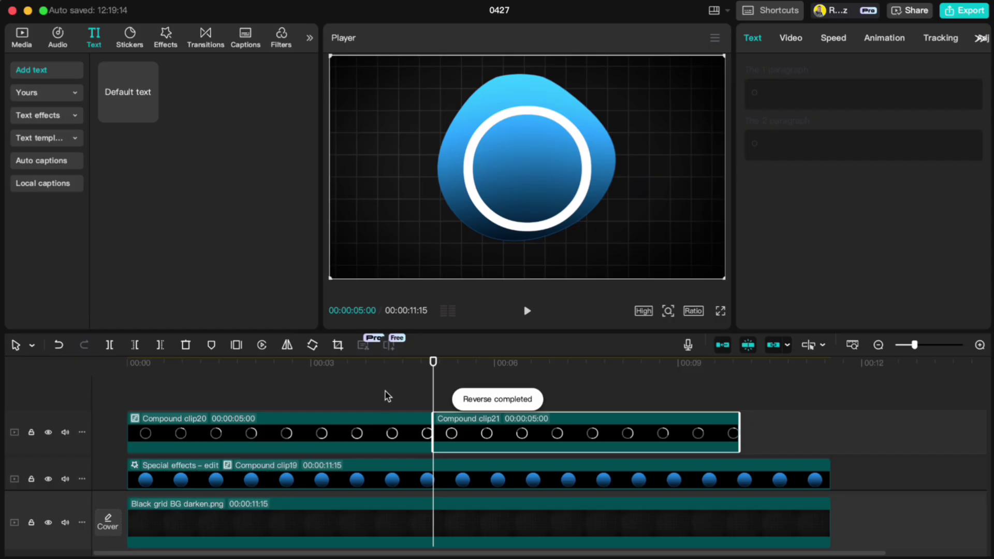
pyautogui.moveTo(388, 397); pyautogui.dragTo(466, 436)
pyautogui.rightClick(466, 437)
pyautogui.click(493, 270)
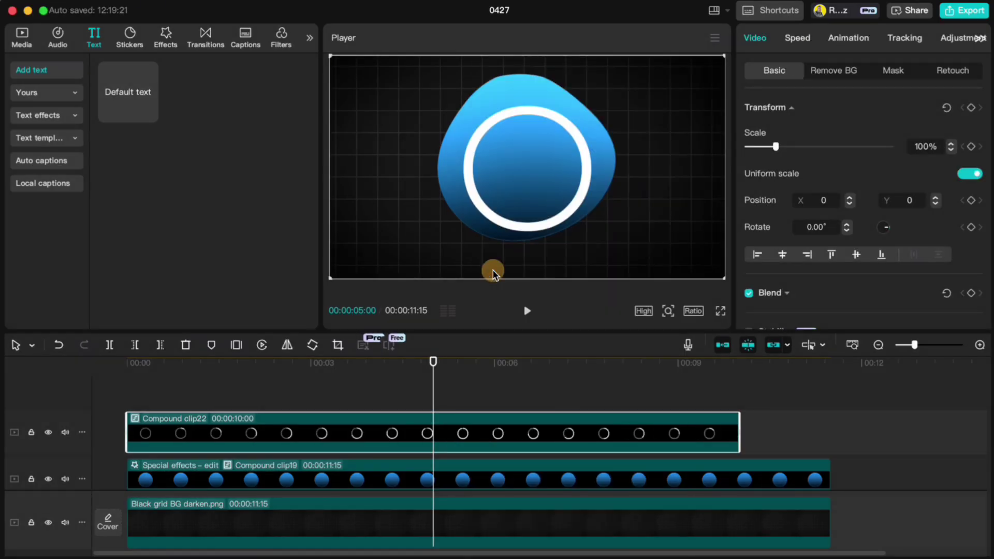
# Step: Keyframe the blue blob below the ring at 0 s and centred at 5 s
pyautogui.moveTo(434, 365); pyautogui.dragTo(127, 365)
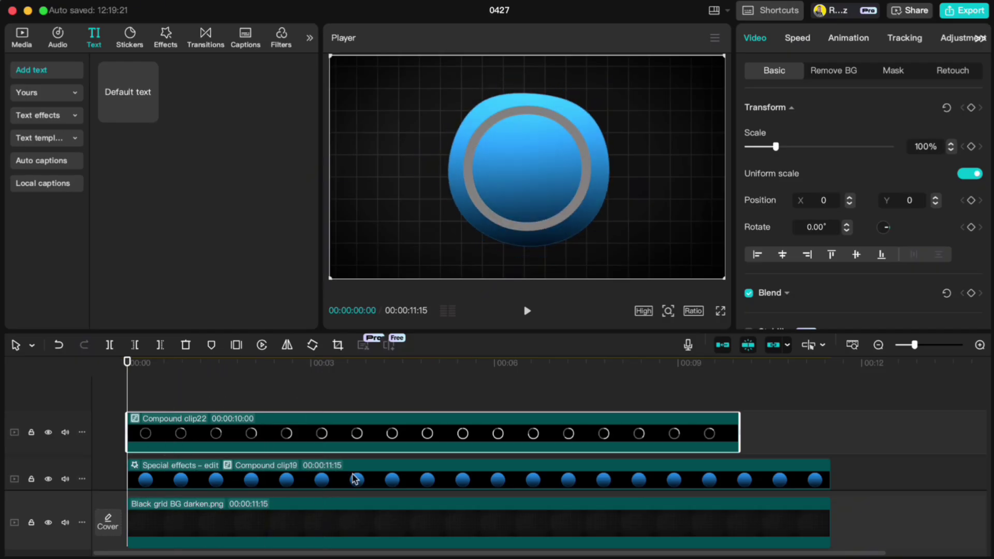
pyautogui.click(354, 478)
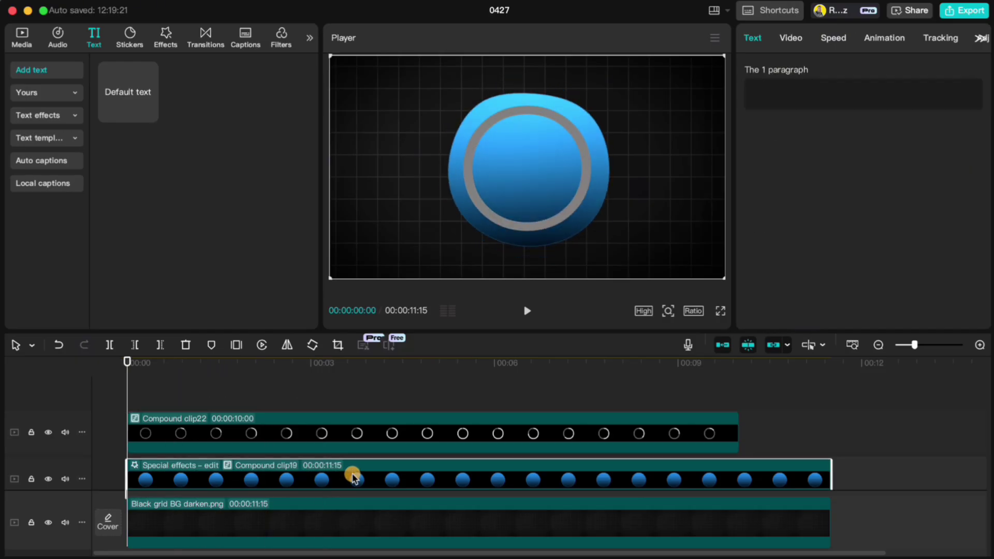
pyautogui.click(797, 40)
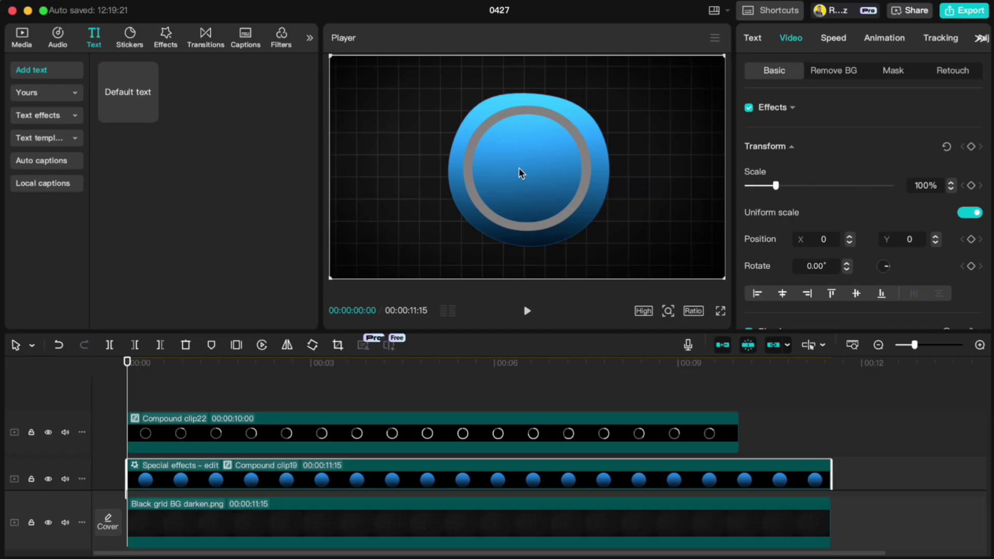
pyautogui.moveTo(531, 143); pyautogui.dragTo(533, 271)
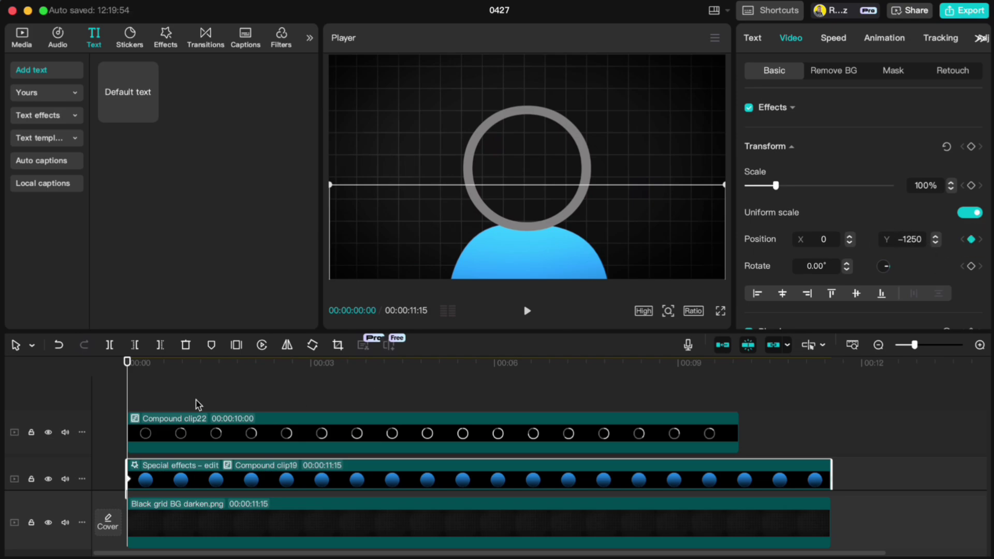
pyautogui.moveTo(166, 363); pyautogui.dragTo(433, 370)
pyautogui.moveTo(552, 263); pyautogui.dragTo(551, 161)
# Step: Set the blob's Position Y keyframe to -1250 at the 10-second mark
pyautogui.moveTo(435, 365); pyautogui.dragTo(740, 366)
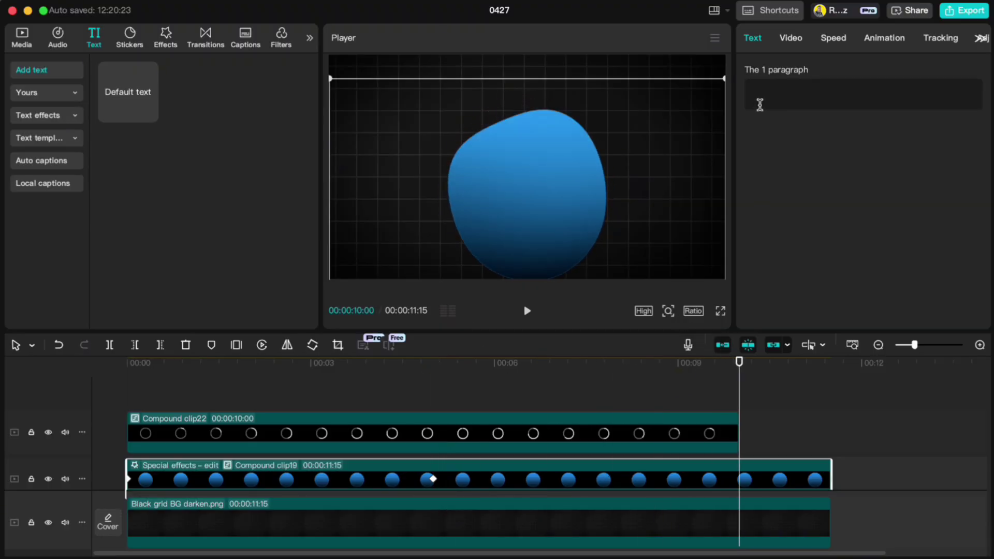
pyautogui.click(799, 41)
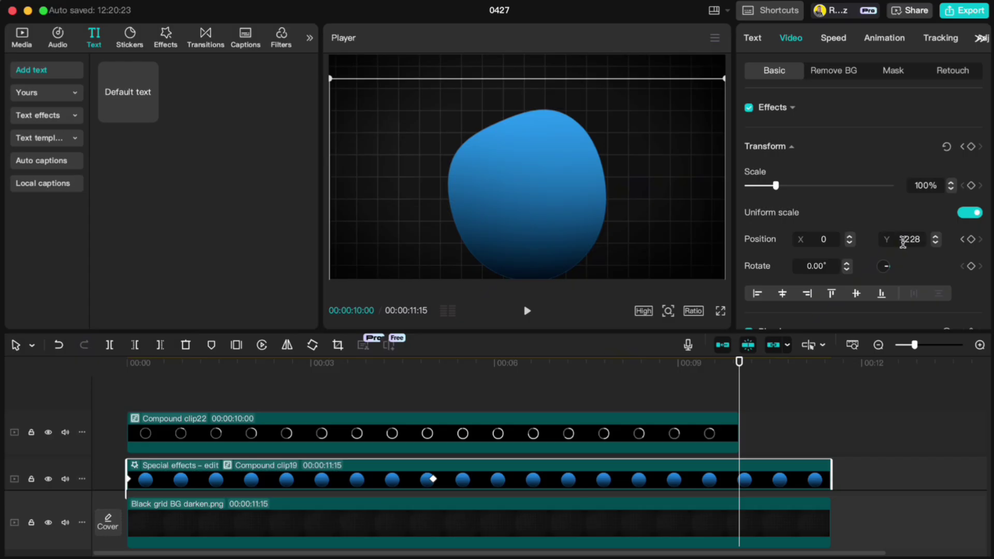
pyautogui.write('-1250')
pyautogui.press('Return')
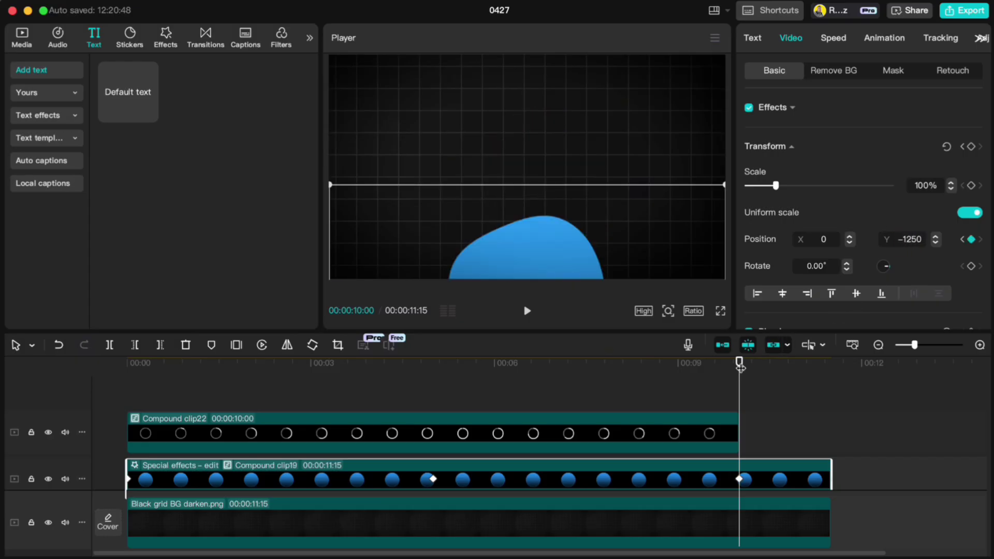
# Step: Convert the blob clip into a compound clip
pyautogui.moveTo(741, 367); pyautogui.dragTo(539, 389)
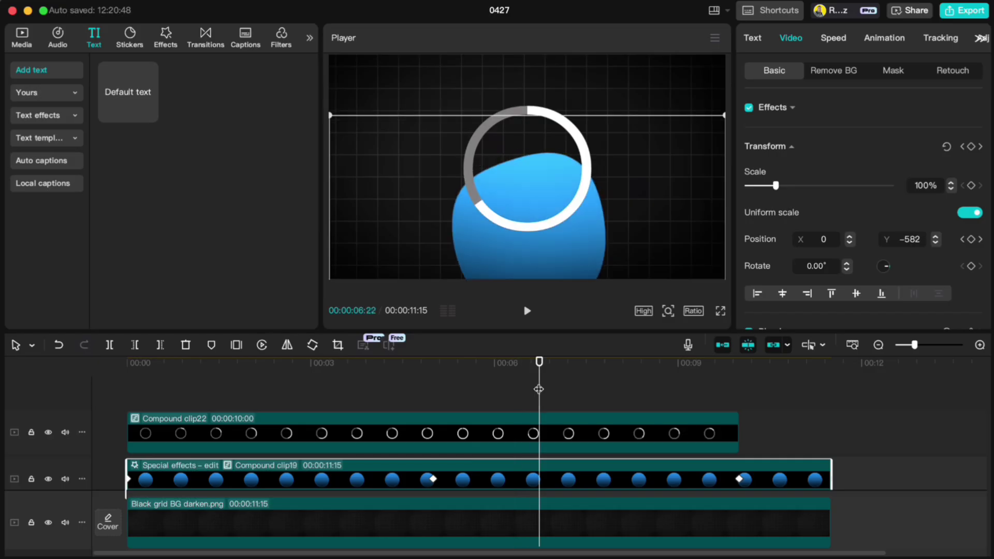
pyautogui.rightClick(464, 474)
pyautogui.click(495, 248)
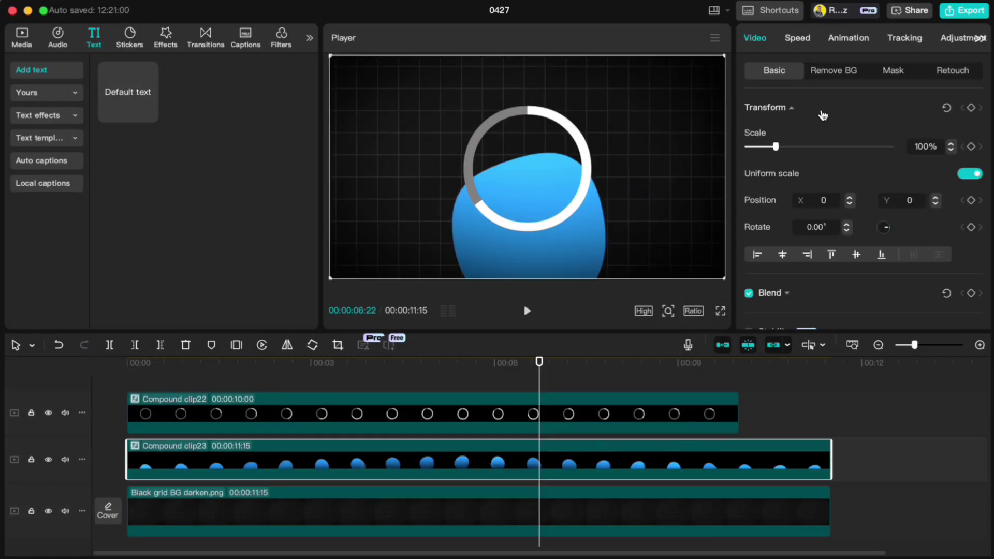
# Step: Add a Circle mask to the blob, sized to fit the ring
pyautogui.click(894, 72)
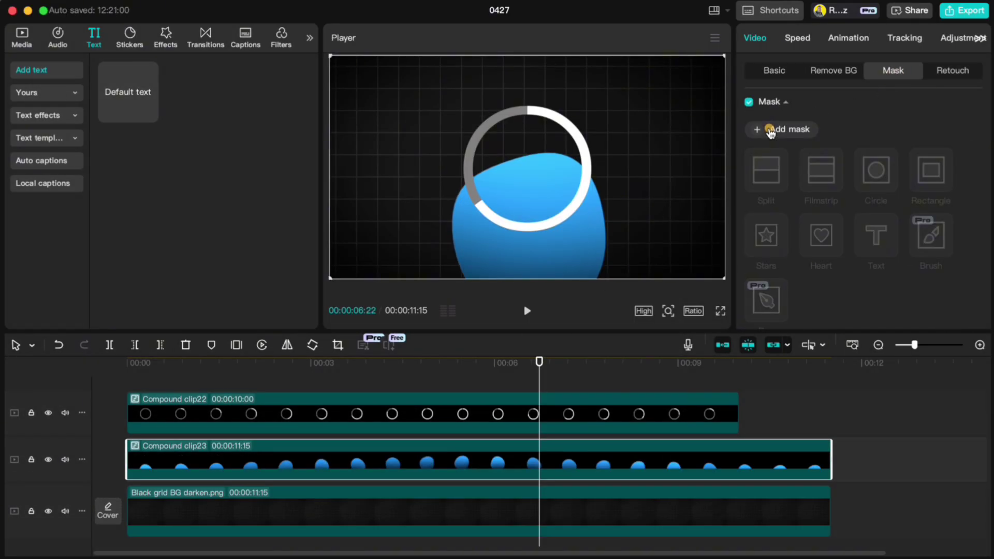
pyautogui.click(777, 128)
pyautogui.click(874, 175)
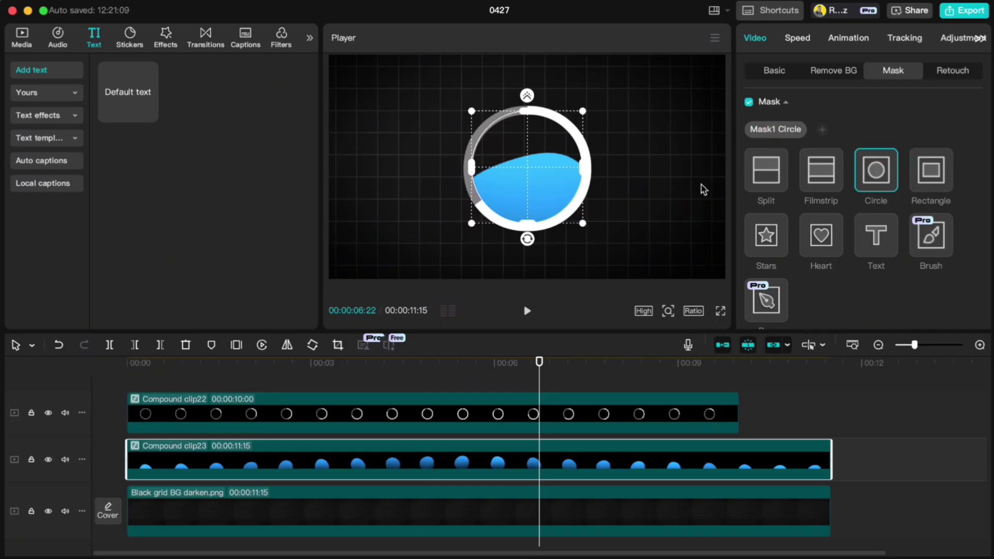
pyautogui.moveTo(586, 227); pyautogui.dragTo(586, 226)
pyautogui.moveTo(553, 377); pyautogui.dragTo(122, 395)
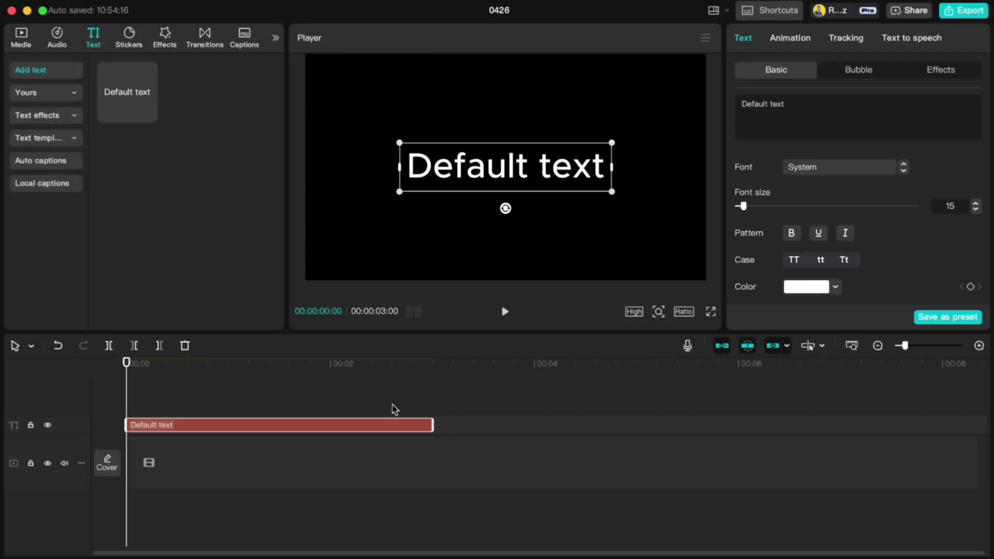
# Step: Lengthen the Default text clip to 13 seconds
pyautogui.moveTo(431, 425); pyautogui.dragTo(884, 423)
pyautogui.click(878, 346)
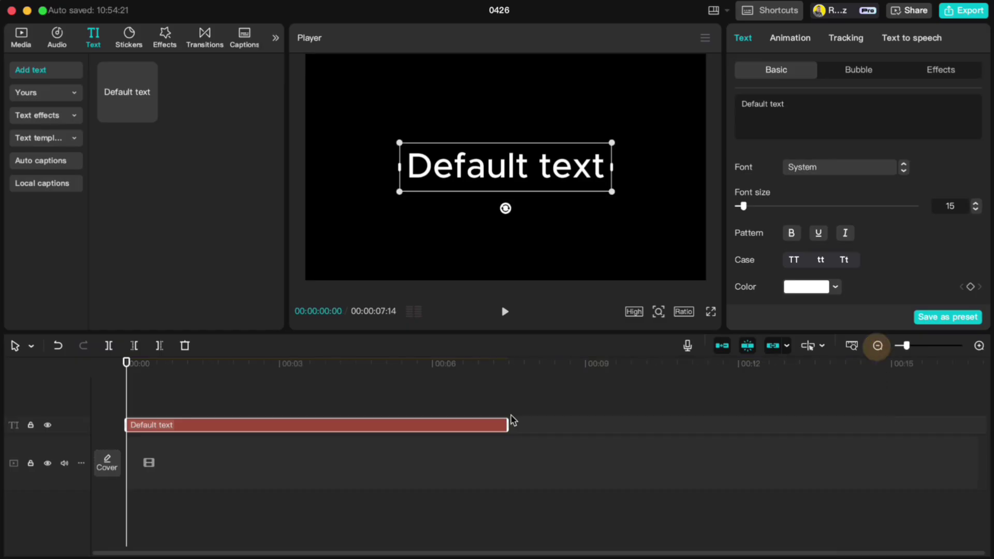
pyautogui.moveTo(507, 424); pyautogui.dragTo(790, 443)
# Step: Delete the Default text wording and enlarge the empty text box
pyautogui.moveTo(801, 121); pyautogui.dragTo(741, 103)
pyautogui.press('BackSpace')
pyautogui.moveTo(519, 192); pyautogui.dragTo(548, 221)
pyautogui.scroll(-15, 846, 253)
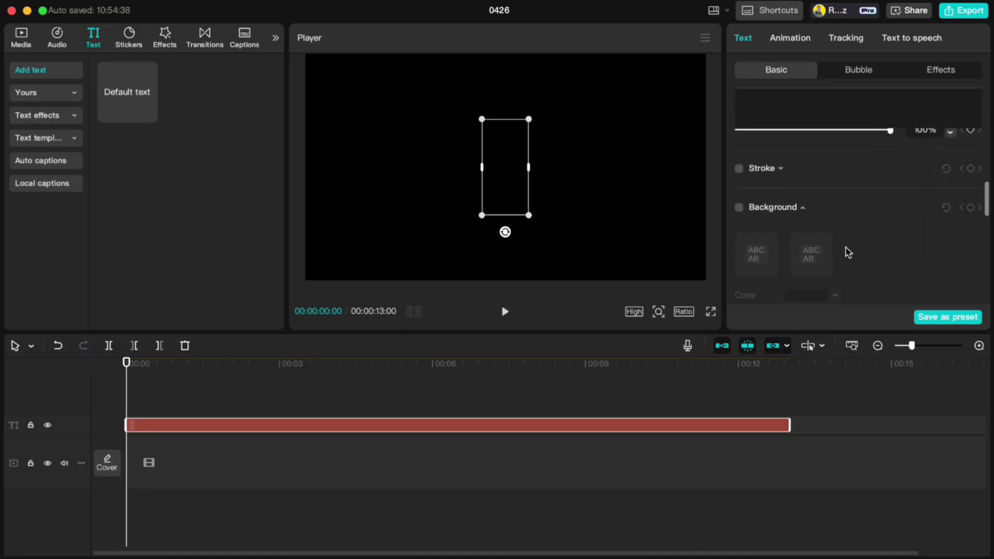
# Step: Give the text a white FFFFFF background, rounded 100% and widened 50%, shrunk to a small dot
pyautogui.click(739, 170)
pyautogui.scroll(-2, 745, 176)
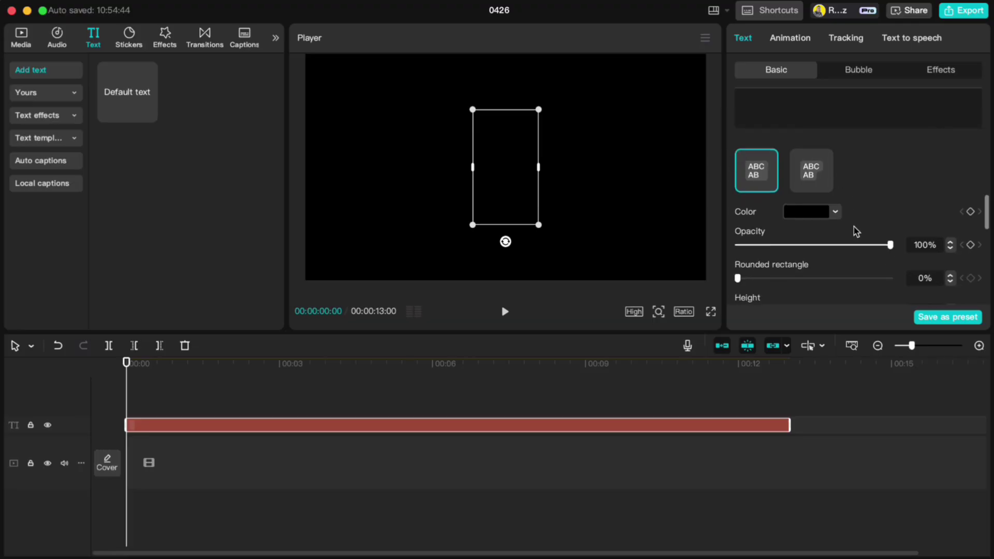
pyautogui.click(814, 208)
pyautogui.moveTo(789, 236); pyautogui.dragTo(747, 228)
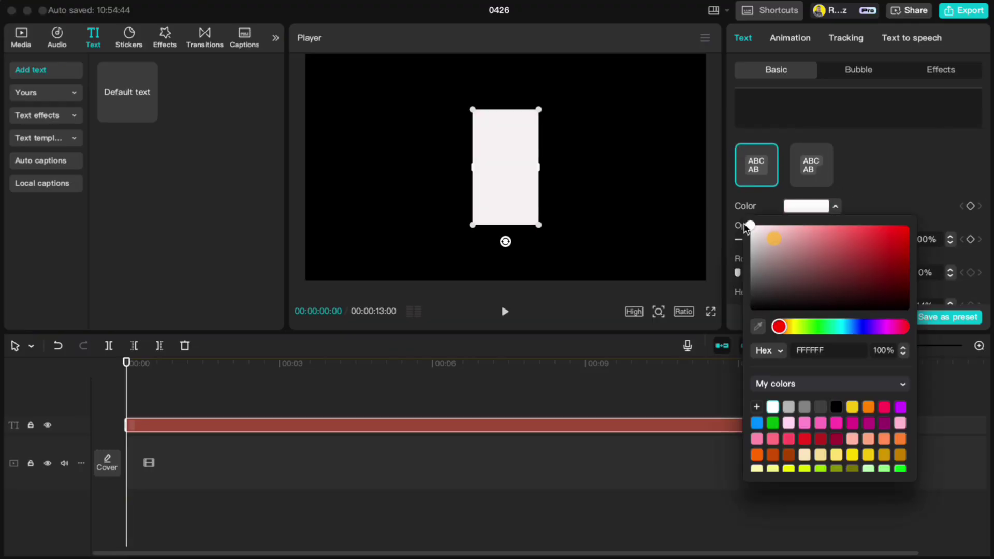
pyautogui.click(879, 202)
pyautogui.scroll(-2, 864, 234)
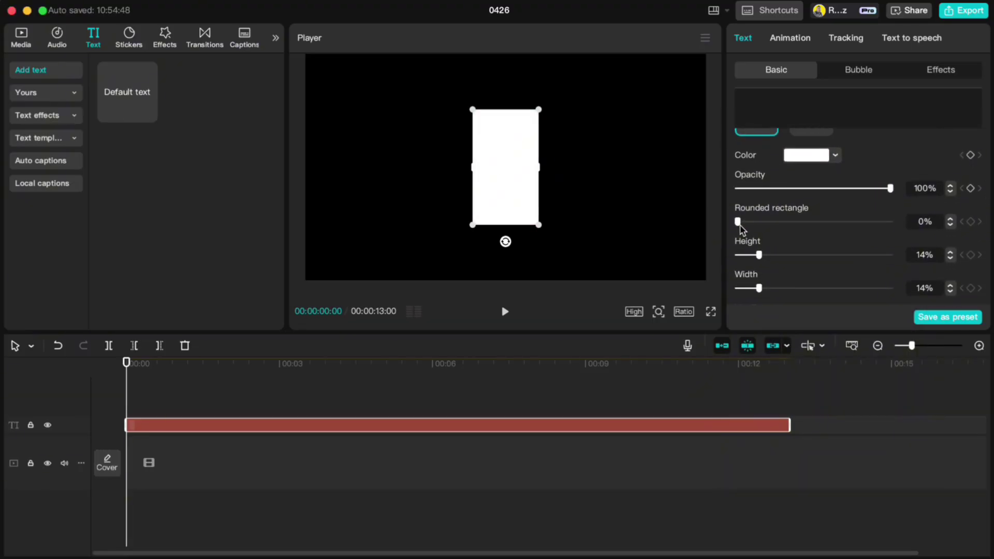
pyautogui.moveTo(738, 223); pyautogui.dragTo(894, 237)
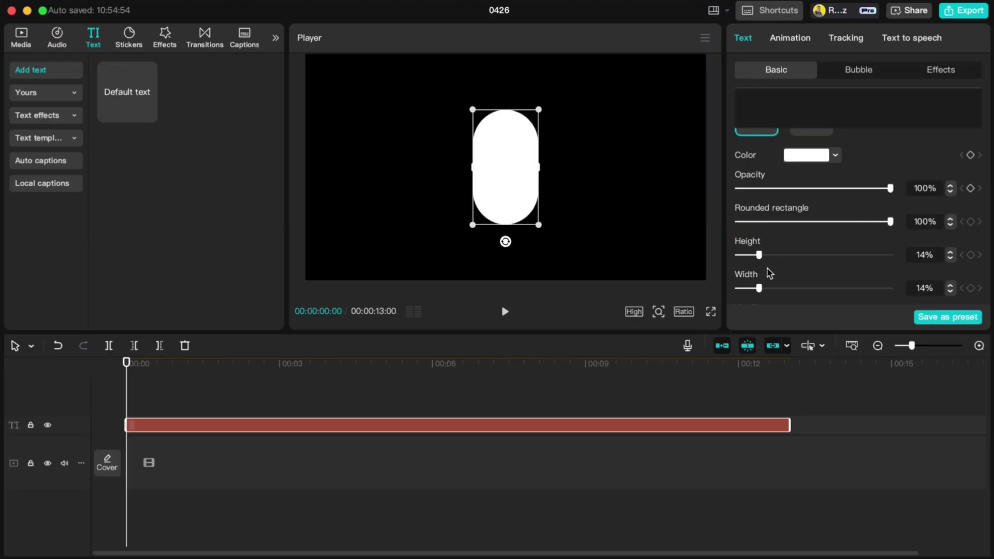
pyautogui.moveTo(759, 288); pyautogui.dragTo(816, 292)
pyautogui.moveTo(564, 108); pyautogui.dragTo(508, 165)
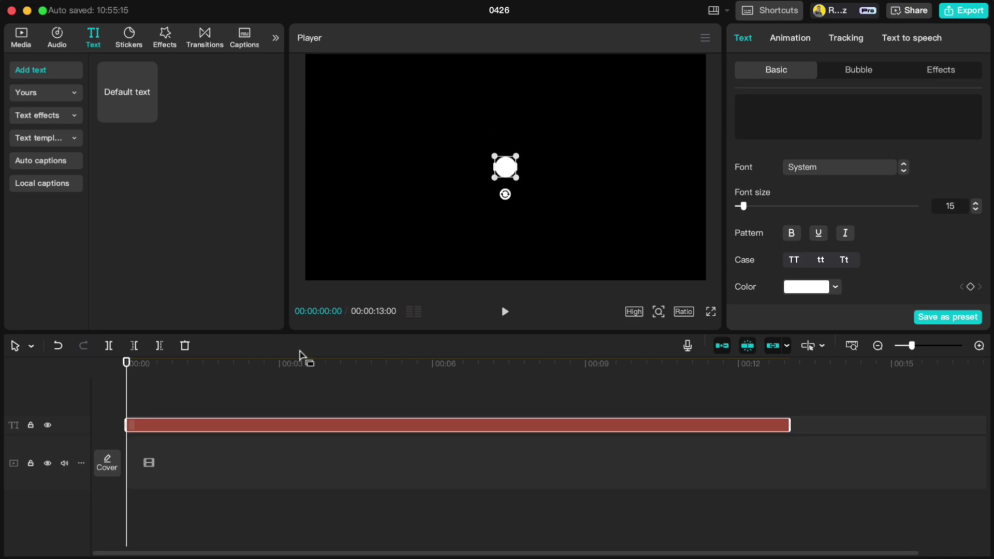
# Step: Paste two copies of the circle clip onto new tracks and hide the top one
pyautogui.press('super+v')
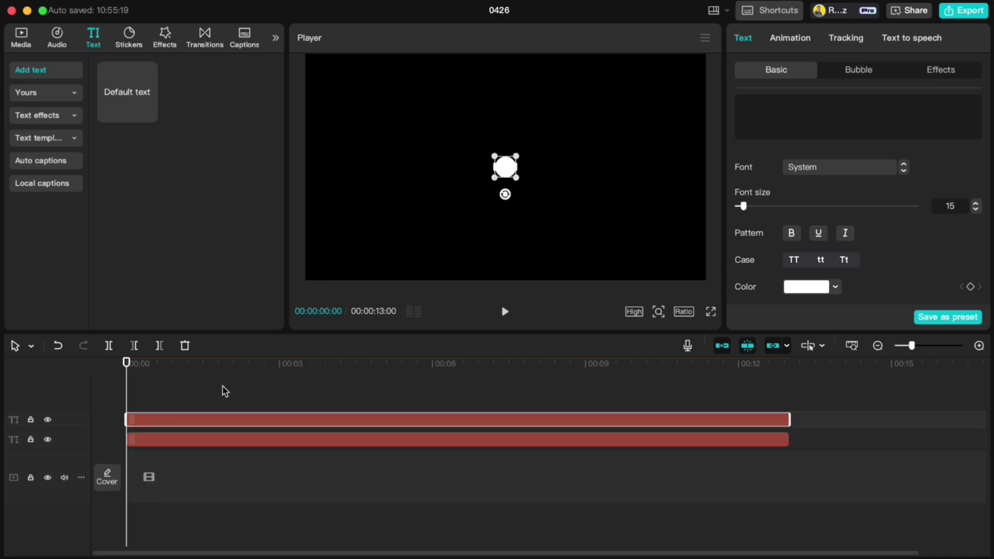
pyautogui.press('super+v')
pyautogui.click(187, 419)
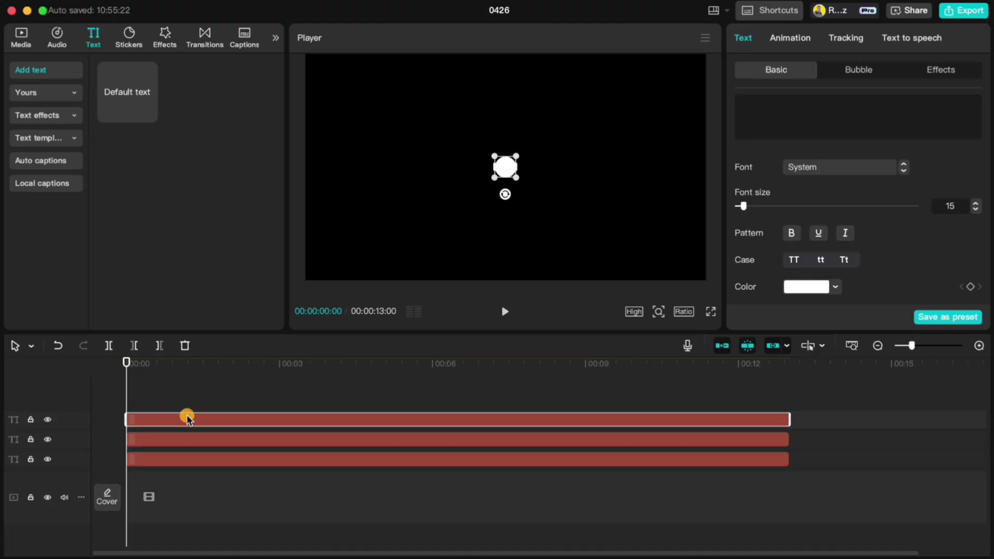
pyautogui.click(48, 420)
# Step: Tint the middle circle's background light grey, then hide its track
pyautogui.click(158, 441)
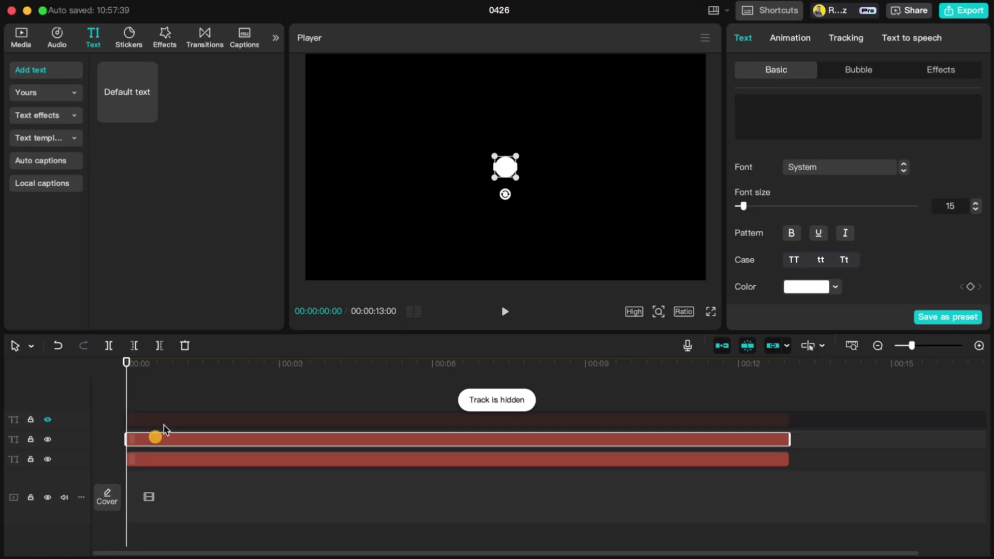
pyautogui.scroll(-5, 843, 262)
pyautogui.scroll(-6, 841, 262)
pyautogui.click(796, 243)
pyautogui.moveTo(751, 265); pyautogui.dragTo(751, 294)
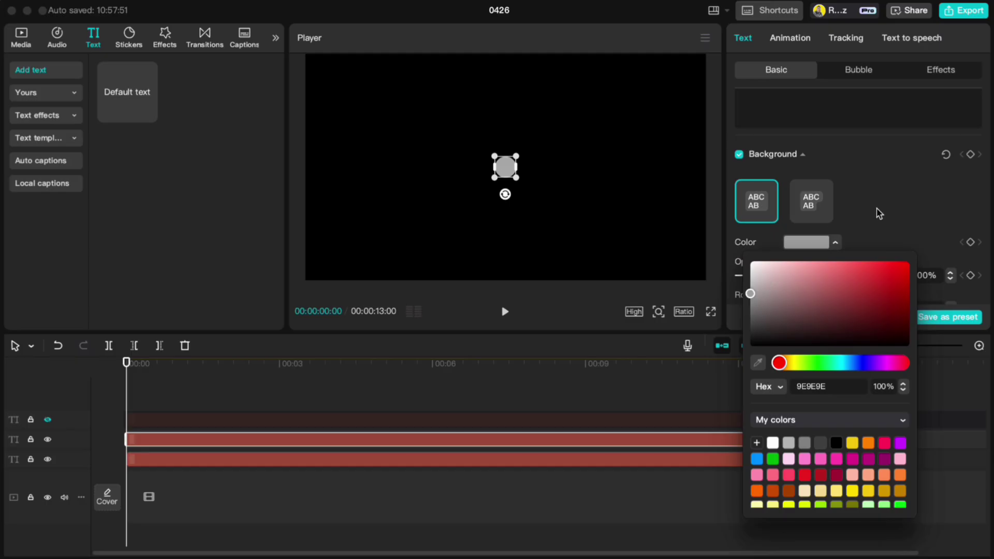
pyautogui.click(877, 210)
pyautogui.click(47, 440)
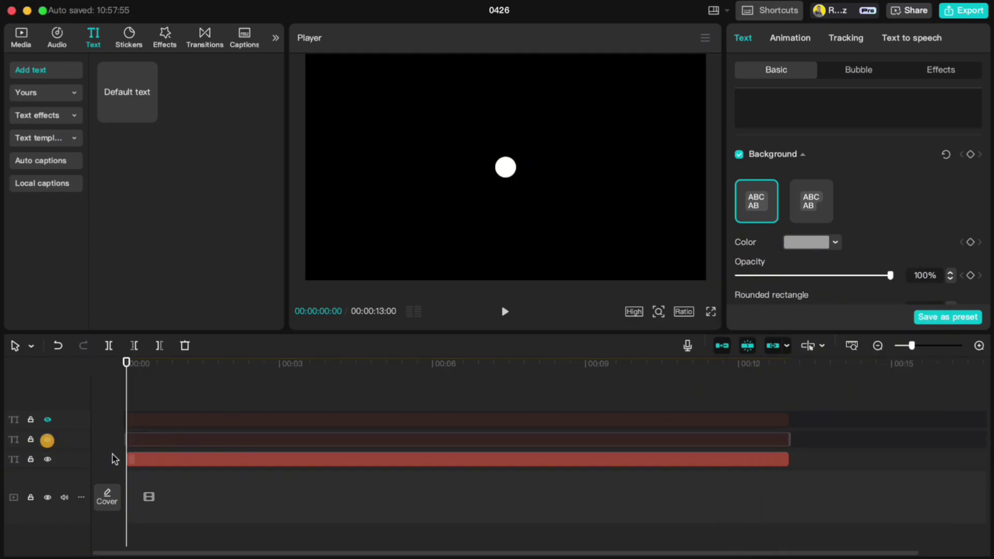
# Step: Tint the bottom circle darker grey (6D6D6D) and show all circle tracks again
pyautogui.click(144, 460)
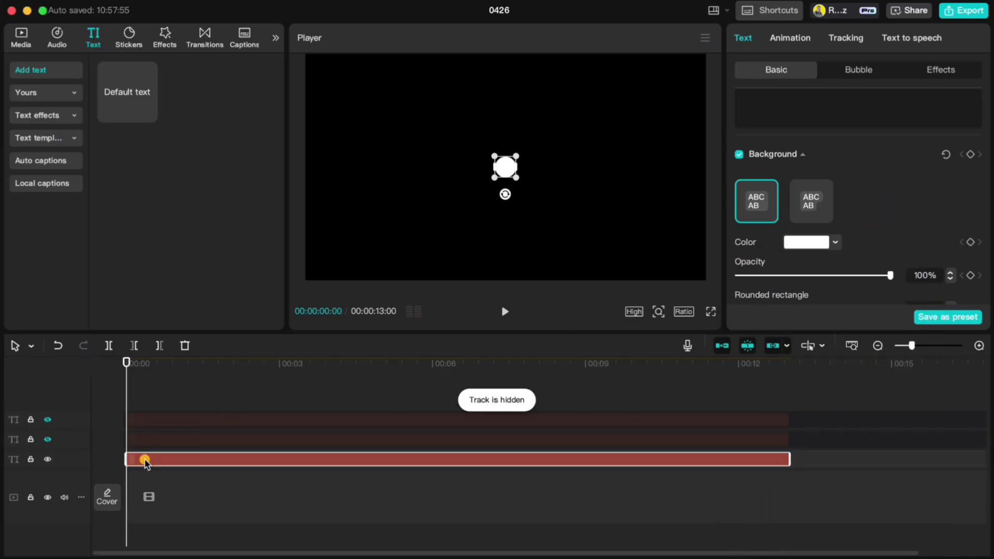
pyautogui.click(807, 243)
pyautogui.moveTo(750, 262); pyautogui.dragTo(743, 316)
pyautogui.click(867, 234)
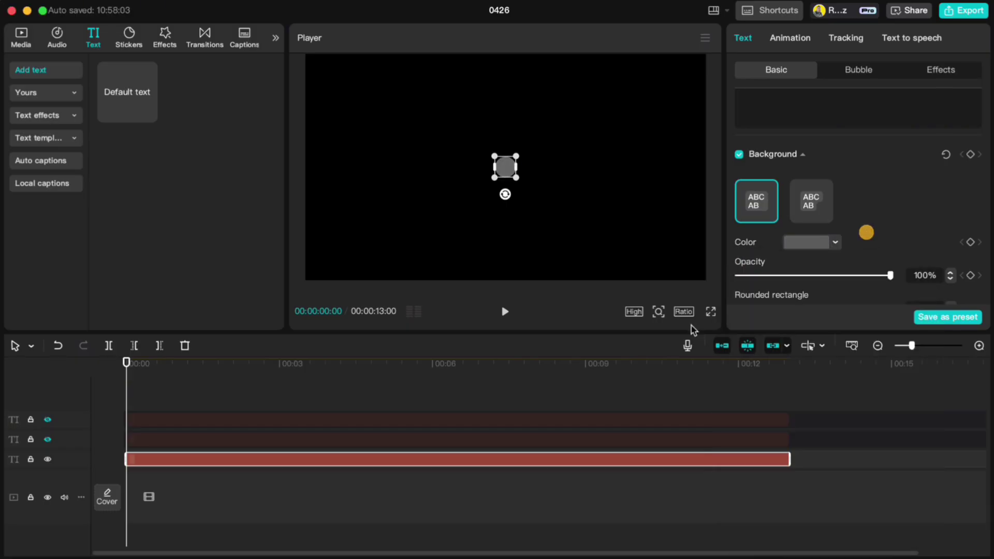
pyautogui.click(48, 440)
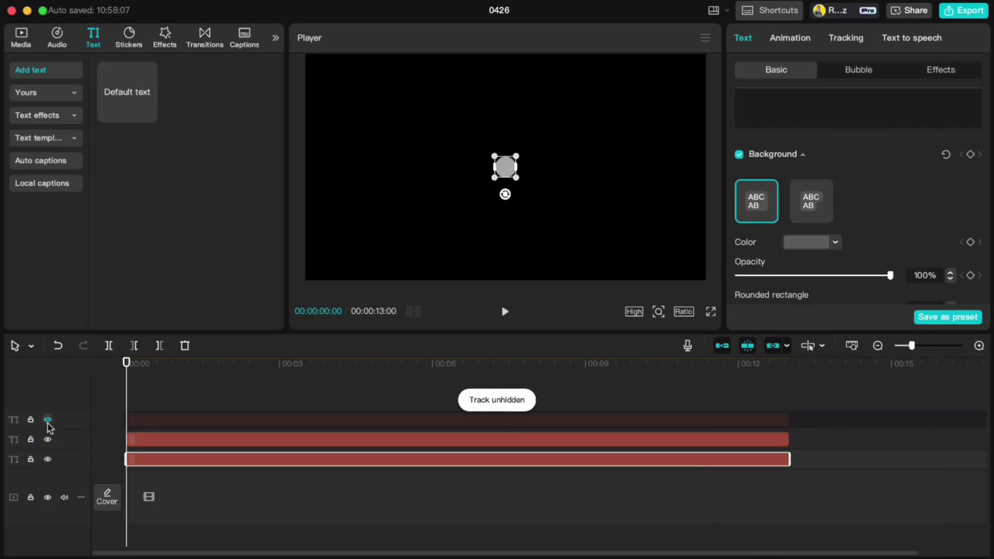
pyautogui.click(47, 419)
# Step: Keyframe the top circle to drop from Y 1164 to the centre at Y 0
pyautogui.click(160, 424)
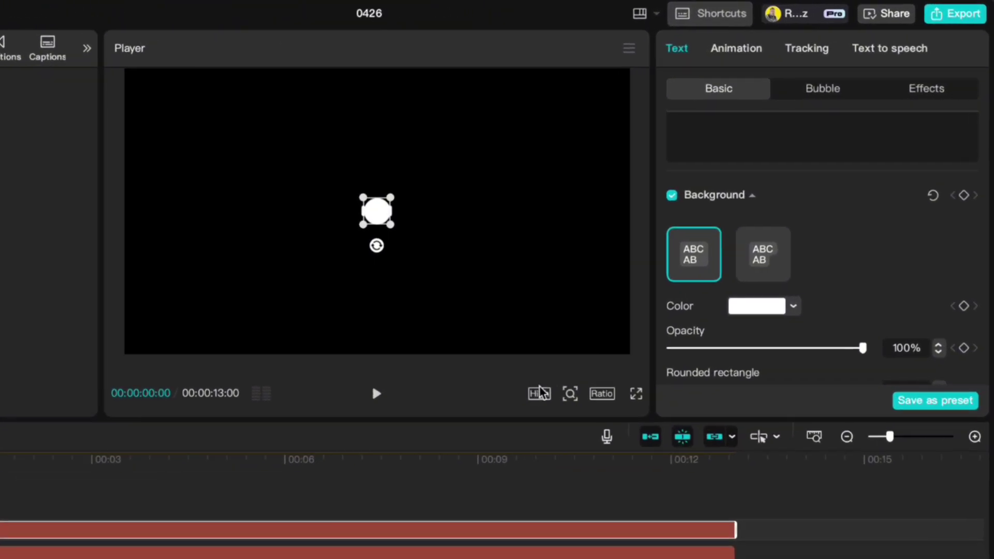
pyautogui.scroll(5, 821, 181)
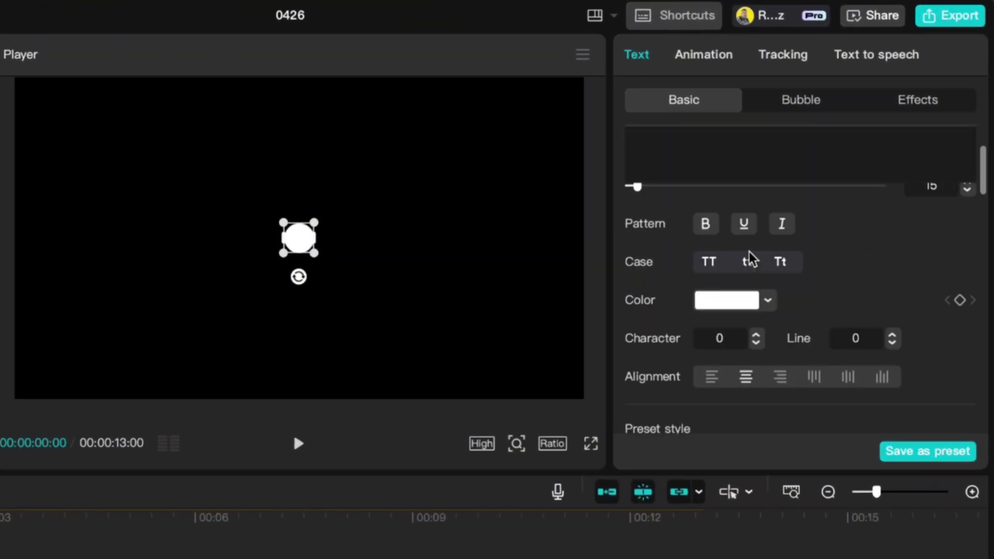
pyautogui.scroll(-5, 752, 257)
pyautogui.doubleClick(856, 276)
pyautogui.press('Return')
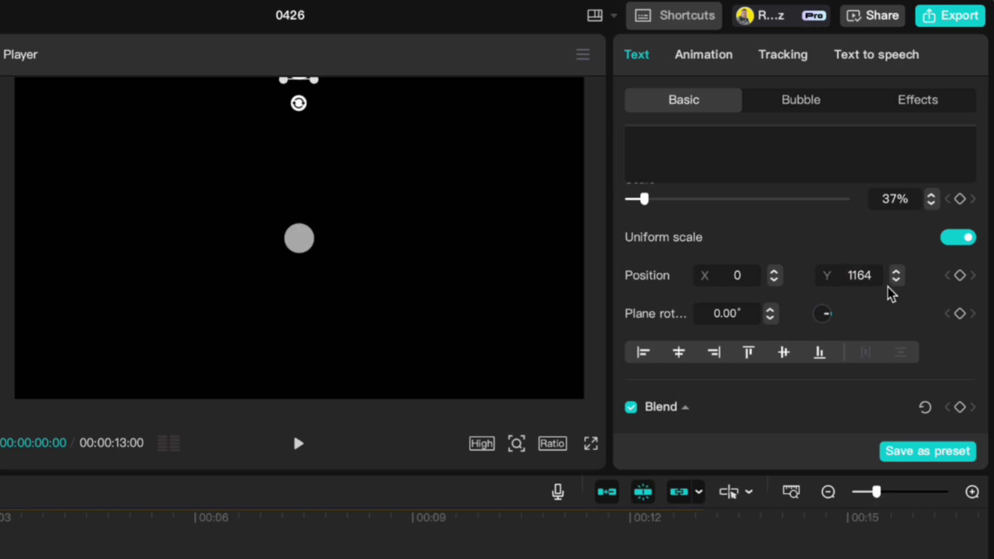
pyautogui.click(960, 276)
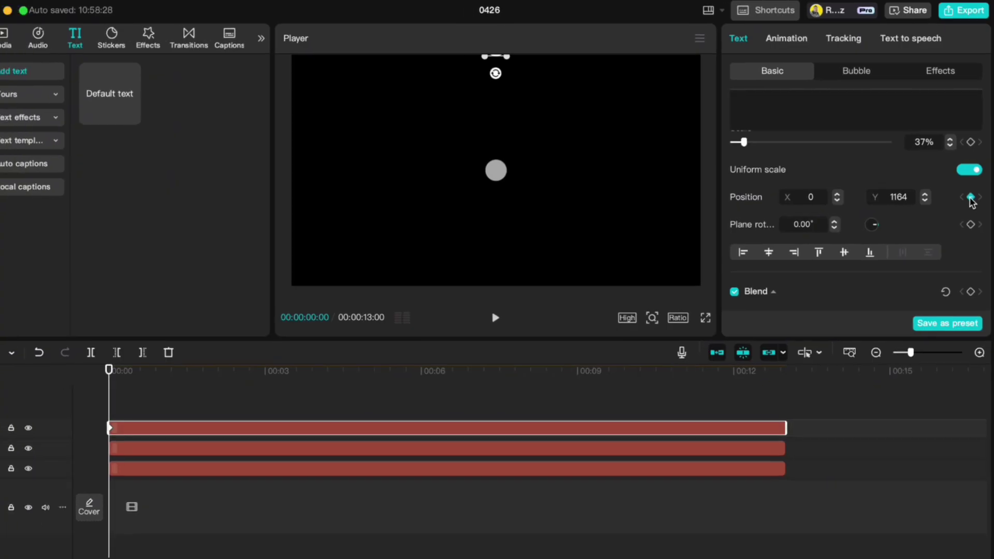
pyautogui.press('space')
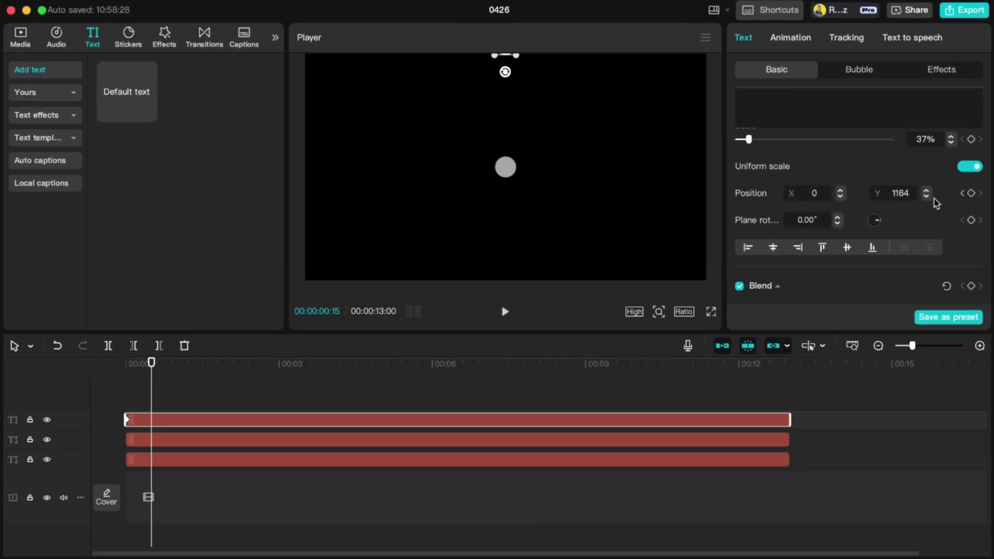
pyautogui.click(893, 193)
pyautogui.write('0')
pyautogui.press('Return')
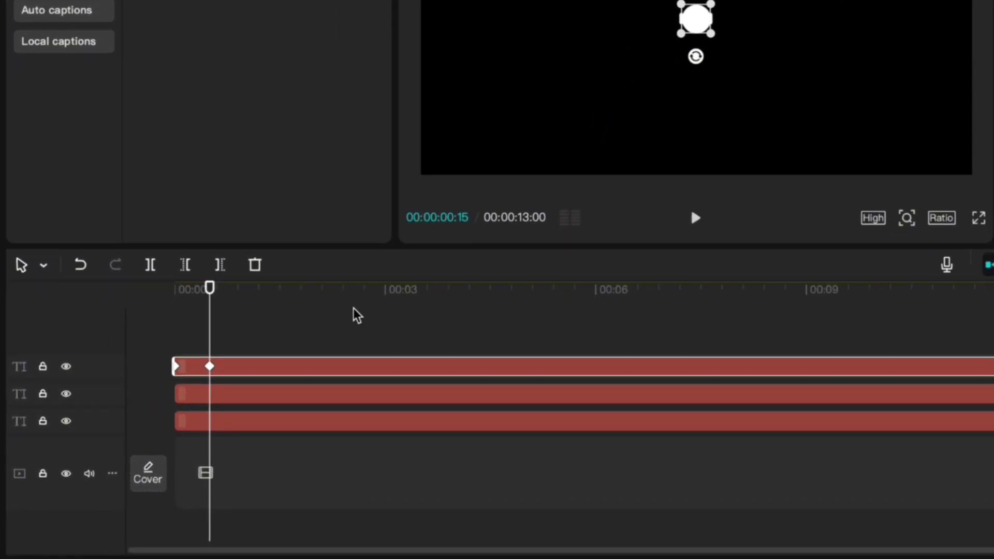
pyautogui.press('Left')
pyautogui.press('Left')
pyautogui.press('Left')
pyautogui.press('Left')
pyautogui.press('Left')
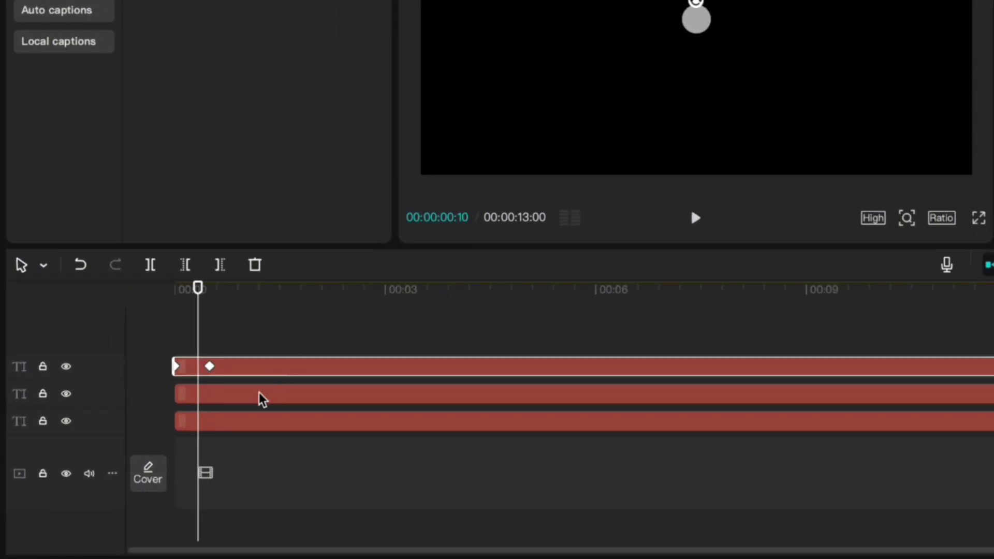
# Step: Shift the second circle clip slightly later and keyframe it dropping from the top to Y 0
pyautogui.moveTo(260, 396); pyautogui.dragTo(279, 397)
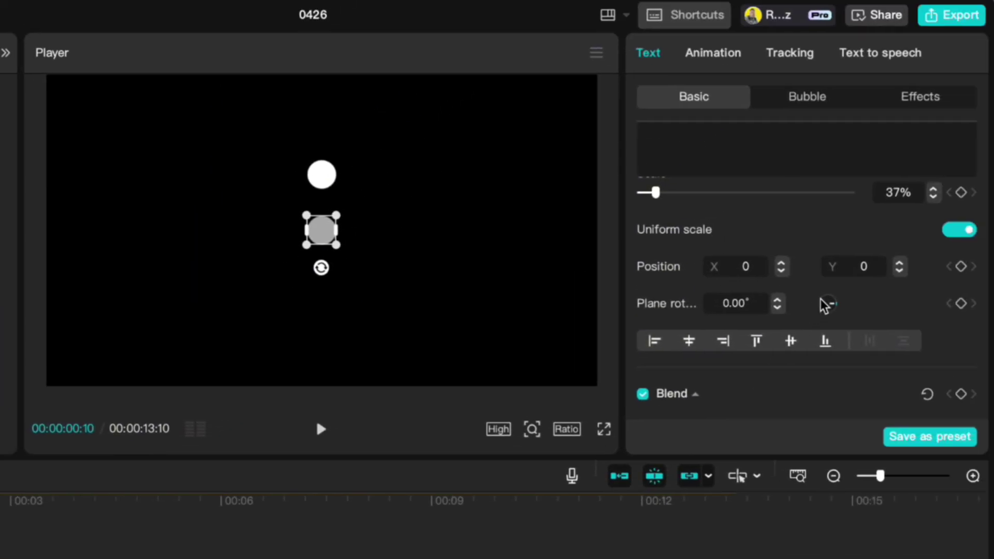
pyautogui.moveTo(859, 266); pyautogui.dragTo(873, 267)
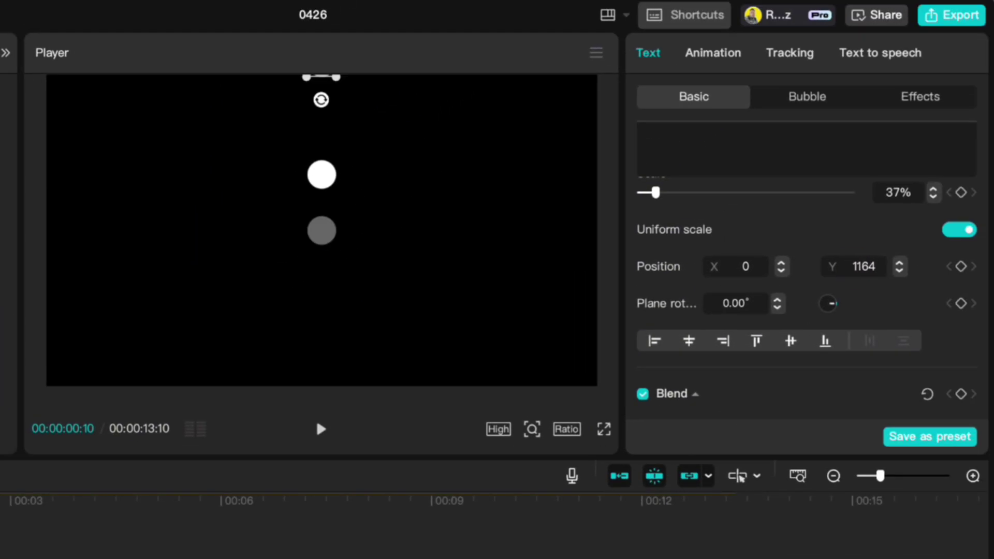
pyautogui.click(962, 267)
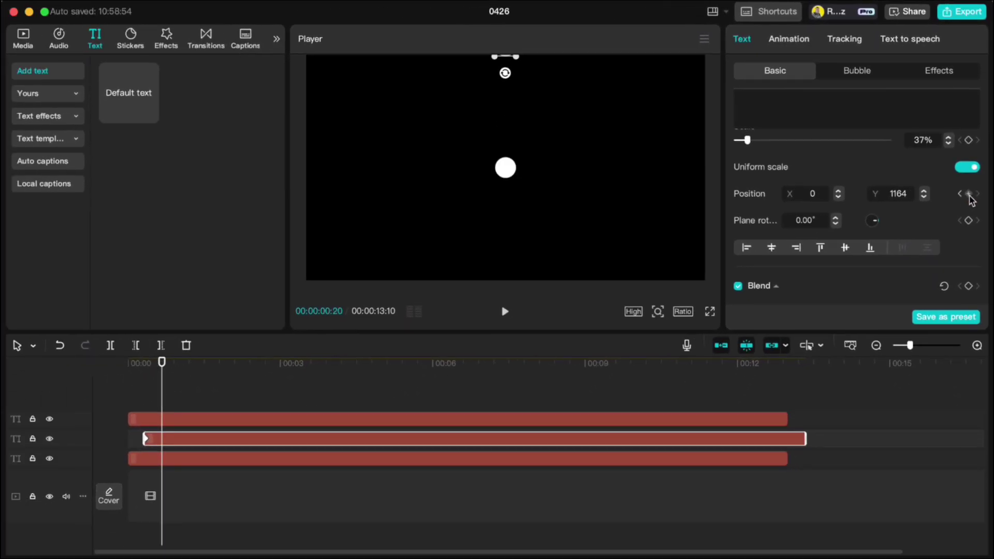
pyautogui.doubleClick(892, 194)
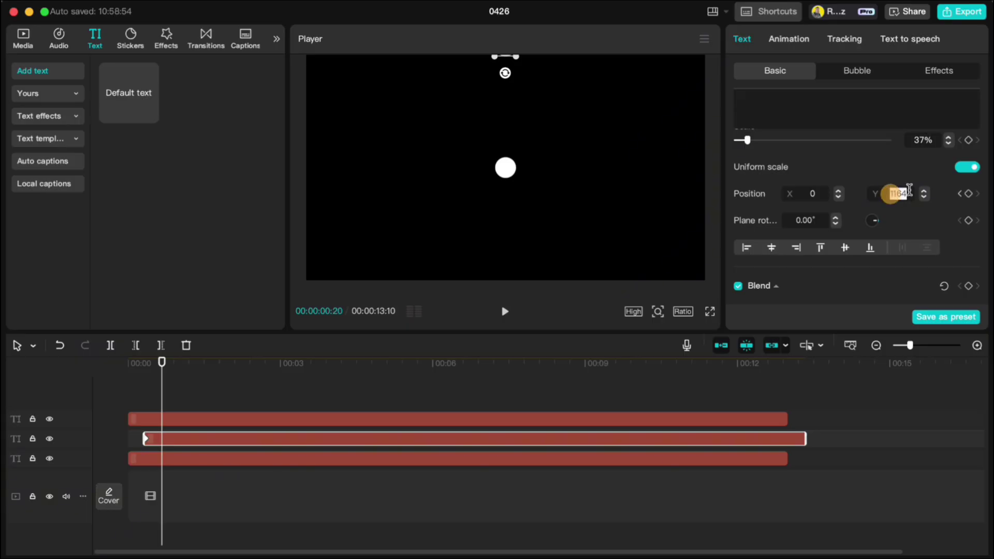
pyautogui.write('0')
pyautogui.press('Return')
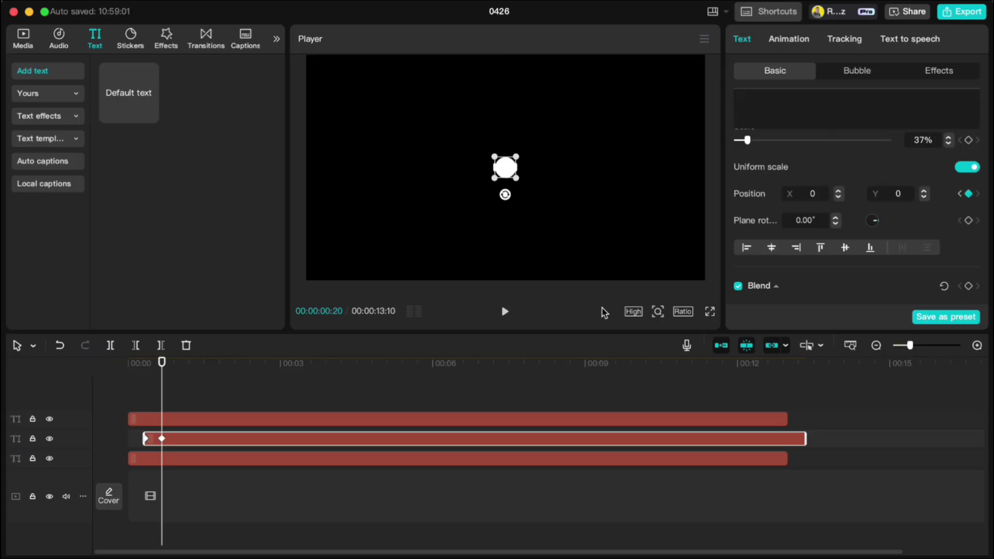
# Step: Shift the third circle clip later and keyframe it from Y 1164 down to Y 0
pyautogui.moveTo(256, 459); pyautogui.dragTo(288, 462)
pyautogui.doubleClick(899, 195)
pyautogui.write('1164')
pyautogui.press('Return')
pyautogui.click(969, 194)
pyautogui.press('Right')
pyautogui.doubleClick(891, 193)
pyautogui.write('0')
pyautogui.press('Return')
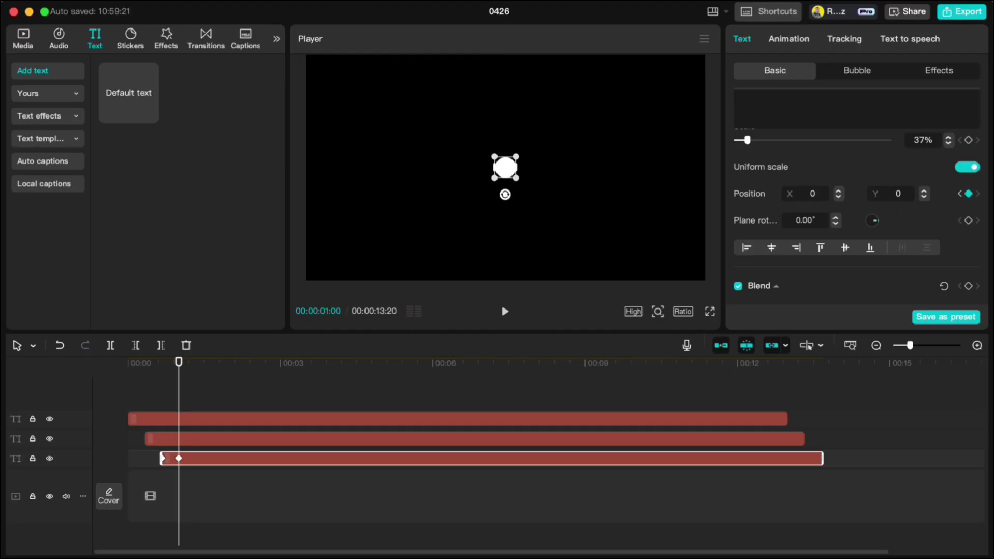
# Step: Rewind and play back the staggered dropping circles
pyautogui.click(262, 392)
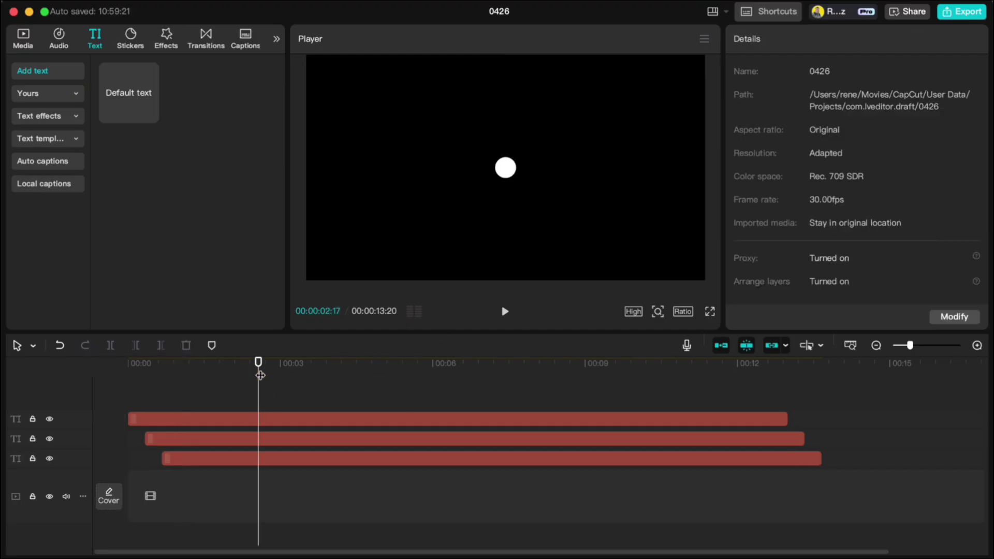
pyautogui.moveTo(258, 361); pyautogui.dragTo(128, 361)
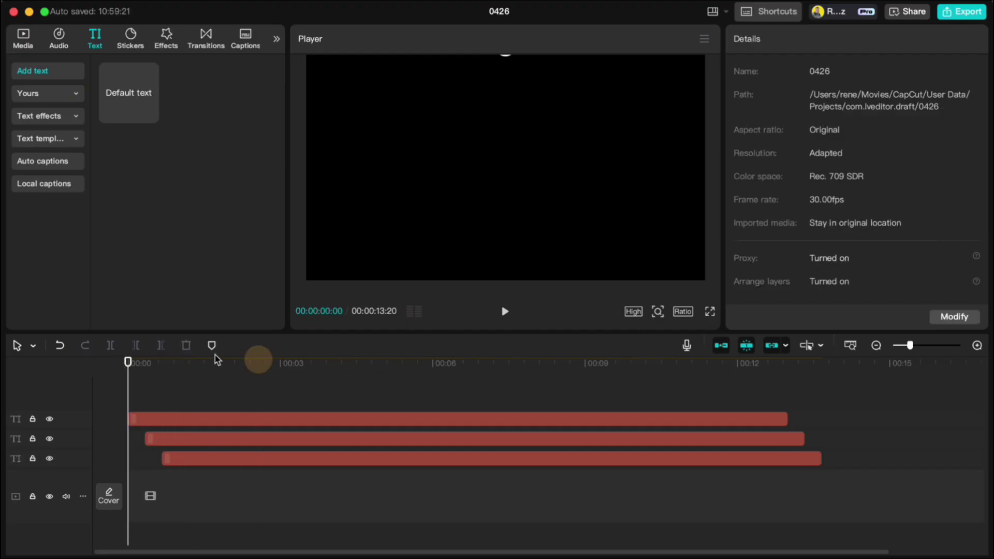
pyautogui.click(505, 312)
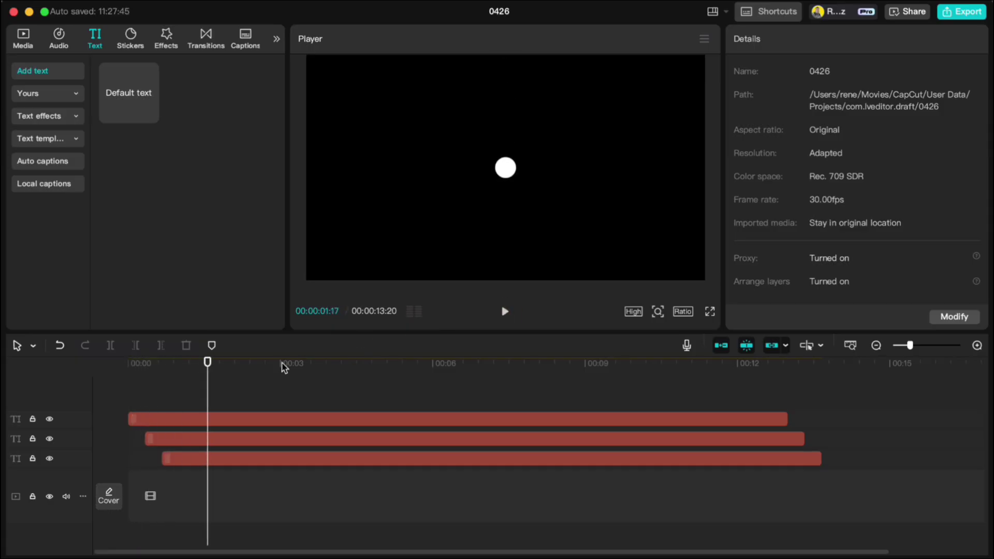
# Step: Paste another circle copy, remove its position keyframes and recentre it at Y 0
pyautogui.click(259, 420)
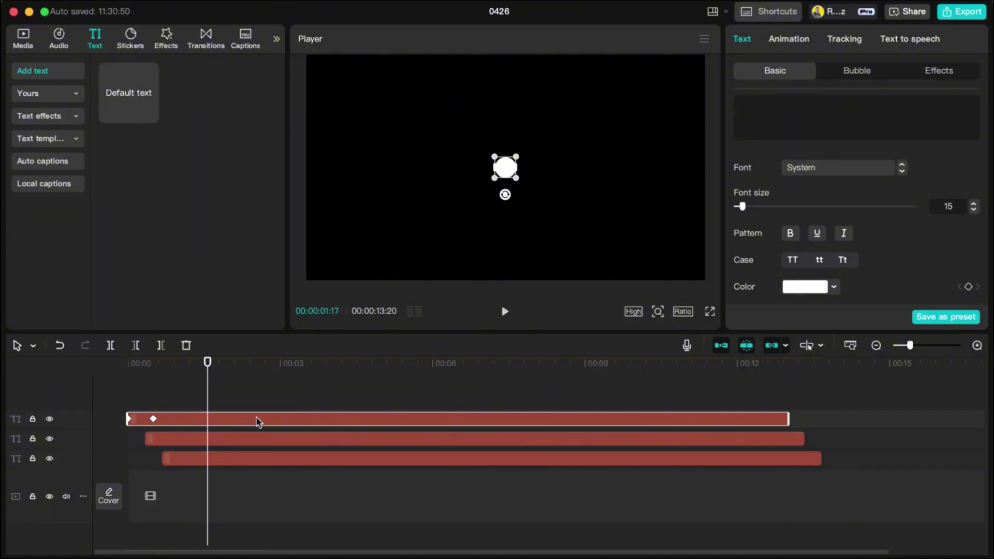
pyautogui.hotkey('ctrl', 'v')
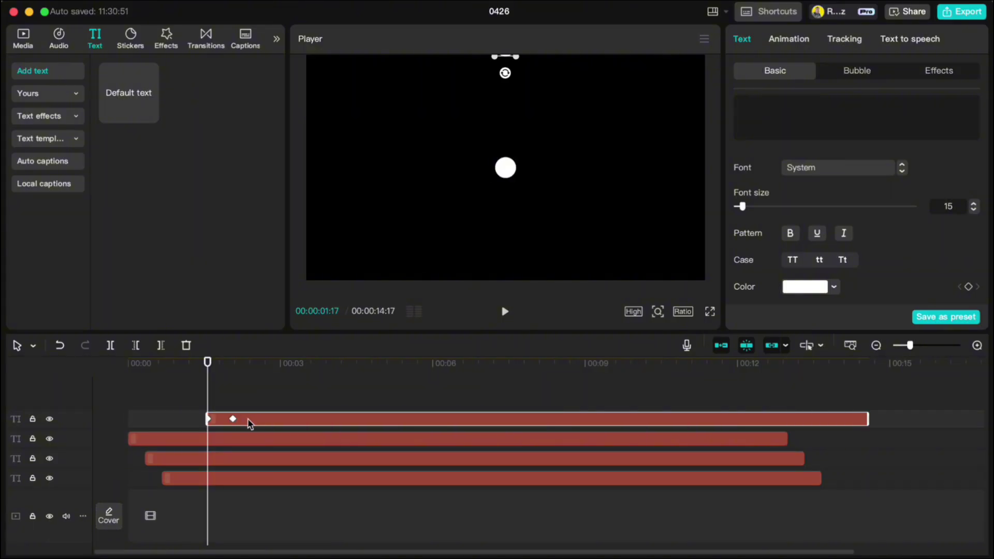
pyautogui.click(233, 419)
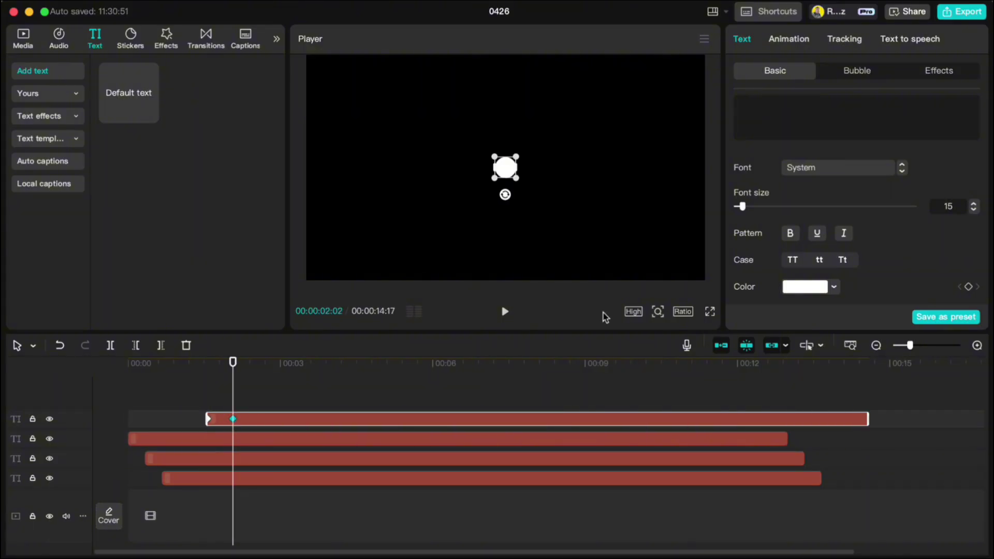
pyautogui.scroll(-10, 849, 225)
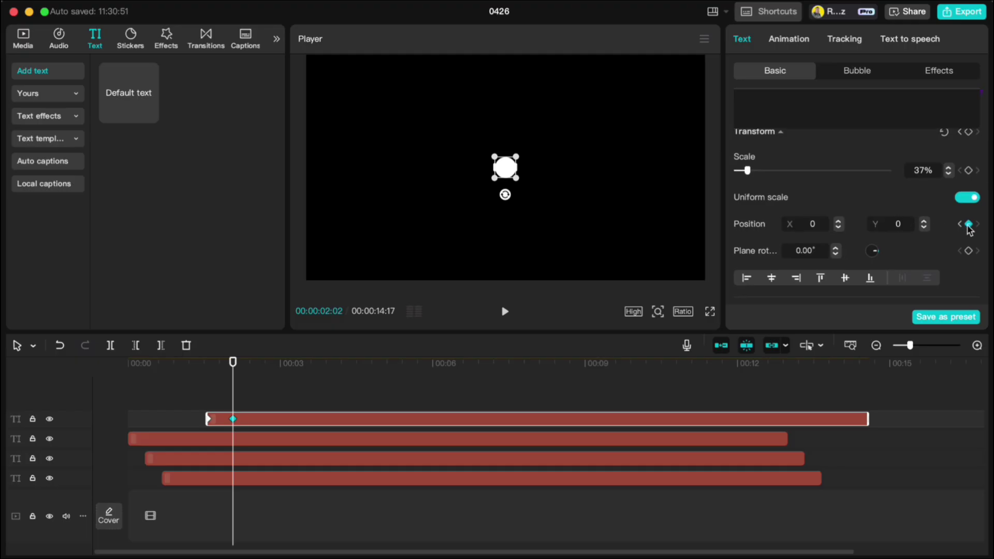
pyautogui.click(967, 224)
pyautogui.click(960, 225)
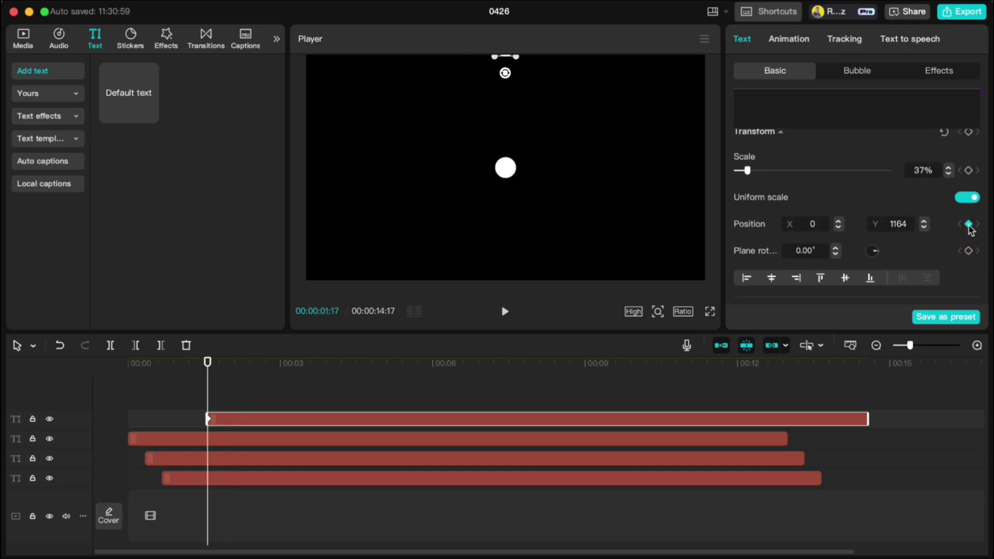
pyautogui.click(891, 224)
pyautogui.write('0')
pyautogui.press('Return')
# Step: Change the dot's colour to blue
pyautogui.scroll(-5, 834, 234)
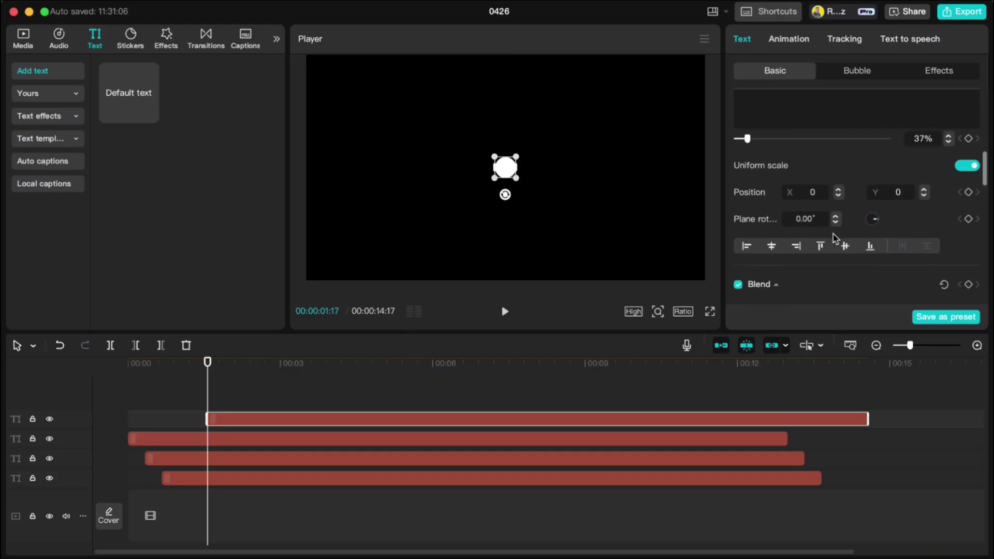
pyautogui.click(808, 145)
pyautogui.moveTo(796, 185); pyautogui.dragTo(901, 166)
pyautogui.click(890, 151)
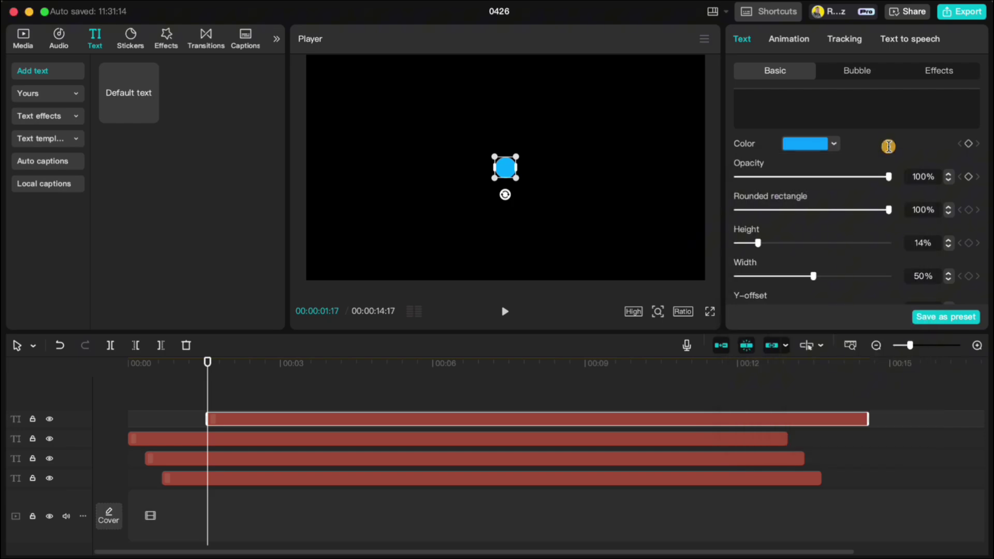
# Step: Keyframe the dot at 21% scale and 40% opacity for the pulse start
pyautogui.scroll(5, 843, 221)
pyautogui.scroll(5, 845, 222)
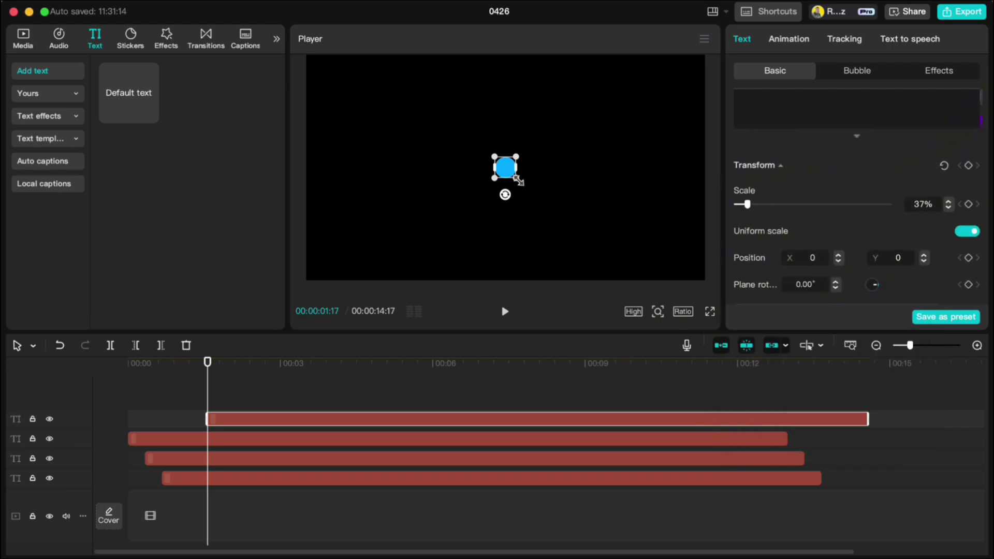
pyautogui.moveTo(747, 204); pyautogui.dragTo(763, 207)
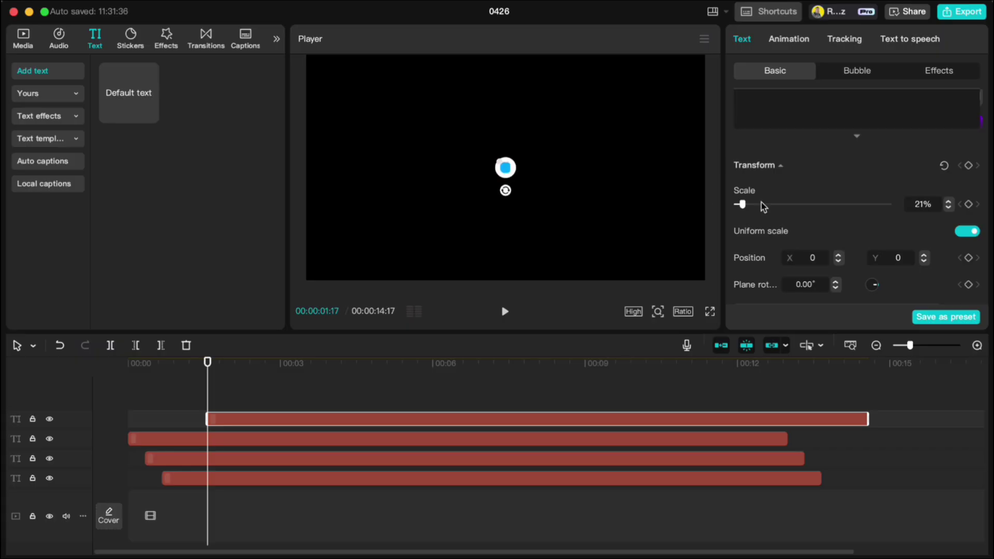
pyautogui.click(969, 205)
pyautogui.scroll(-5, 852, 213)
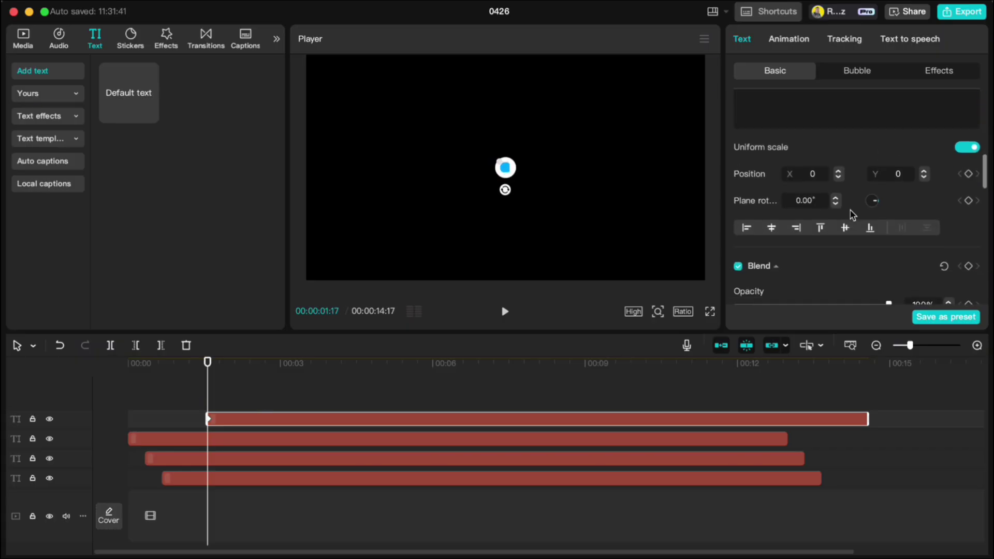
pyautogui.moveTo(890, 237); pyautogui.dragTo(800, 236)
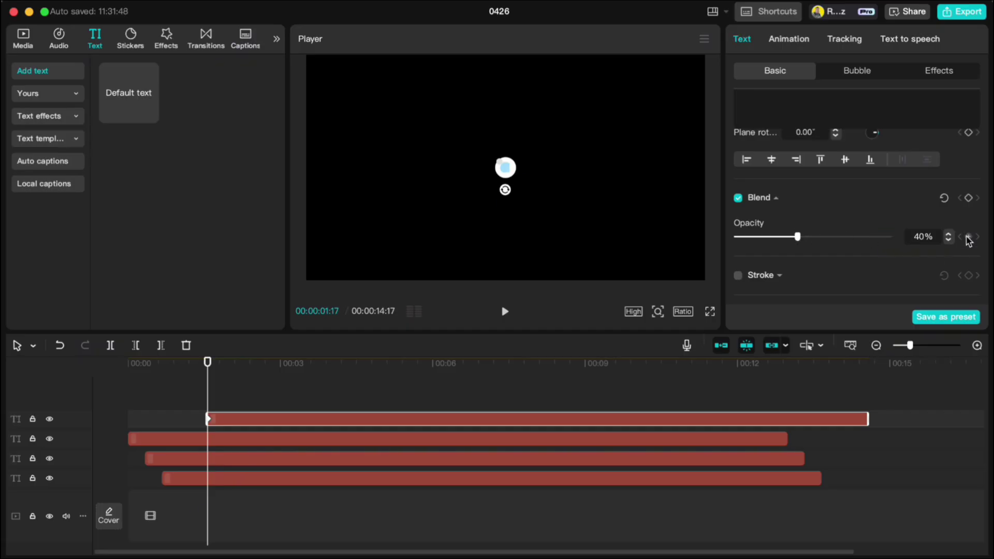
pyautogui.click(969, 238)
# Step: Five frames later, keyframe the dot at 100% opacity and 37% scale
pyautogui.press('Right')
pyautogui.press('Right')
pyautogui.press('Right')
pyautogui.press('Right')
pyautogui.press('Right')
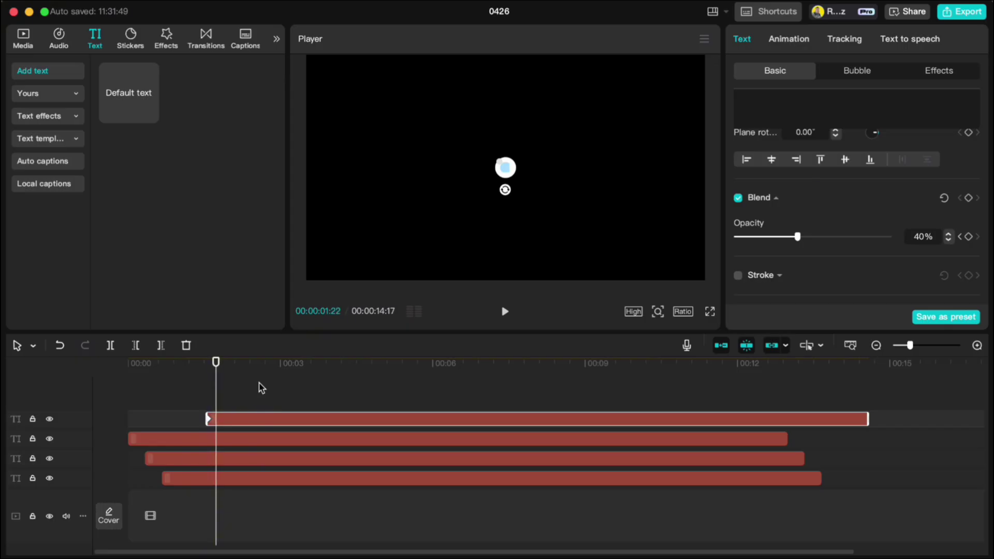
pyautogui.moveTo(798, 236); pyautogui.dragTo(906, 250)
pyautogui.scroll(3, 929, 247)
pyautogui.moveTo(743, 206); pyautogui.dragTo(746, 206)
pyautogui.click(949, 204)
pyautogui.click(948, 204)
# Step: Add a Default text clip at the first keyframe and replace its text with underscores
pyautogui.moveTo(216, 362)
pyautogui.mouseDown()
pyautogui.moveTo(197, 362)
pyautogui.moveTo(208, 362)
pyautogui.mouseUp()
pyautogui.click(150, 115)
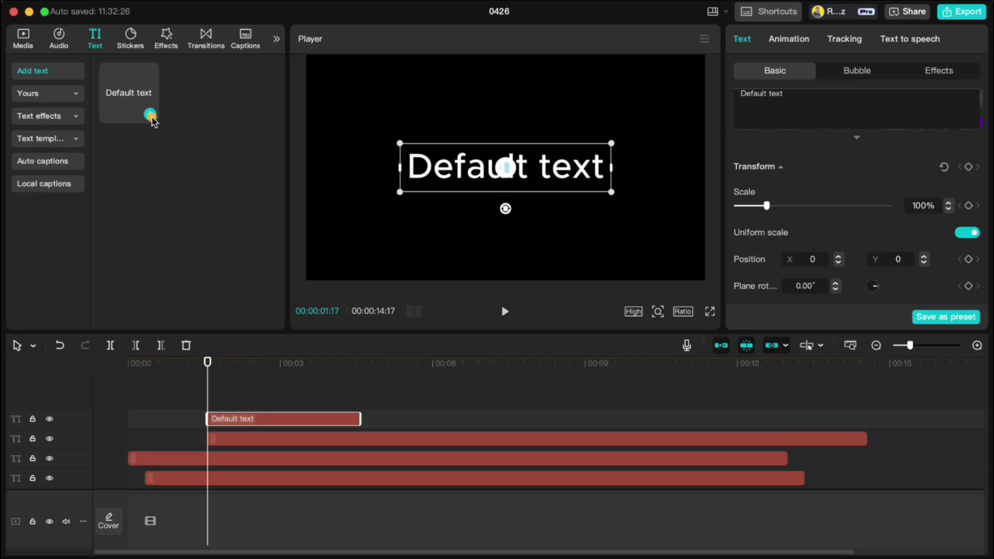
pyautogui.tripleClick(793, 94)
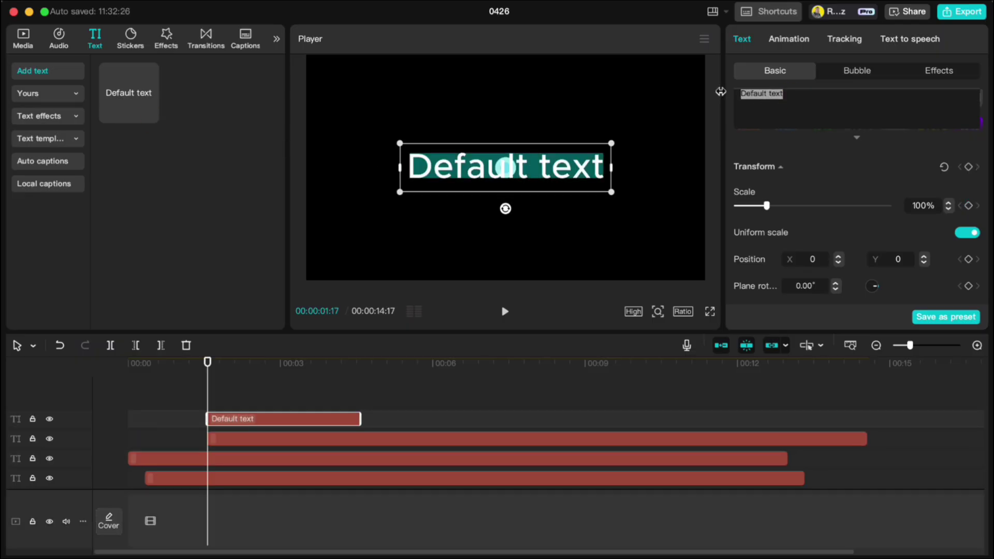
pyautogui.press('BackSpace')
pyautogui.write('___________________')
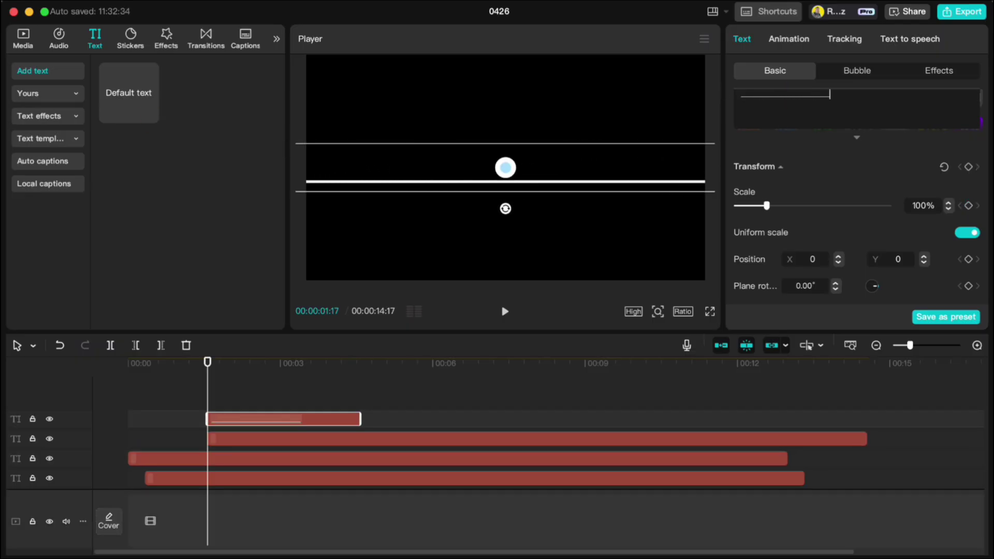
# Step: Curve the underscore line at 360° strength into a ring, extending it with more underscores
pyautogui.scroll(-10, 818, 184)
pyautogui.scroll(-2, 808, 207)
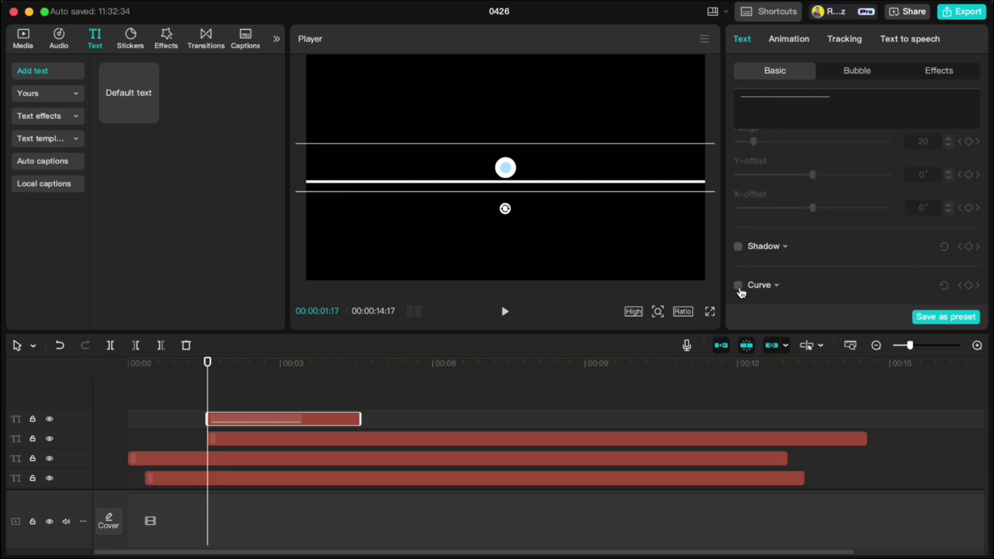
pyautogui.click(739, 285)
pyautogui.moveTo(825, 288); pyautogui.dragTo(889, 289)
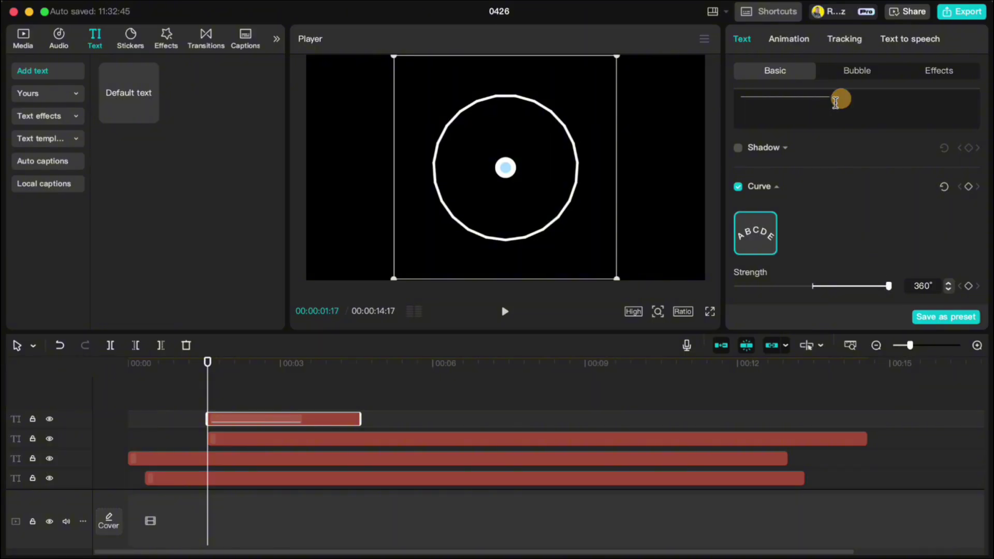
pyautogui.write('____________')
# Step: Make the ring blue and switch on Glow at intensity 45
pyautogui.scroll(5, 813, 191)
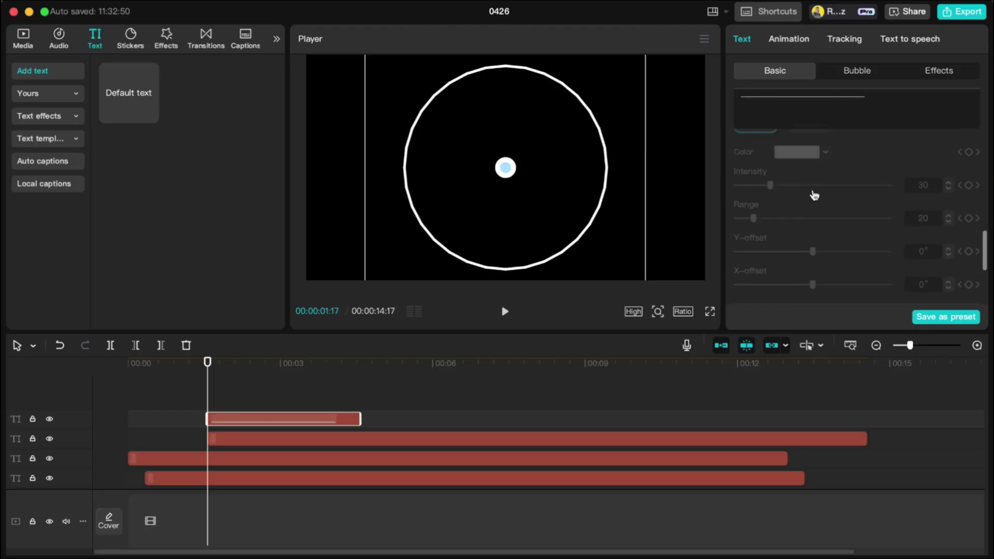
pyautogui.click(796, 286)
pyautogui.moveTo(790, 314); pyautogui.dragTo(895, 310)
pyautogui.click(885, 223)
pyautogui.scroll(-5, 886, 223)
pyautogui.scroll(-10, 884, 222)
pyautogui.click(738, 151)
pyautogui.moveTo(771, 272); pyautogui.dragTo(798, 274)
# Step: Shrink the ring to 9% scale so it closely hugs the dot
pyautogui.scroll(10, 847, 233)
pyautogui.moveTo(767, 236); pyautogui.dragTo(746, 236)
pyautogui.moveTo(547, 126); pyautogui.dragTo(506, 162)
# Step: Keyframe scale and opacity at 1:17, then at 1:27 enlarge the ring to 100% and fade it to 18% opacity
pyautogui.click(969, 236)
pyautogui.scroll(-5, 876, 224)
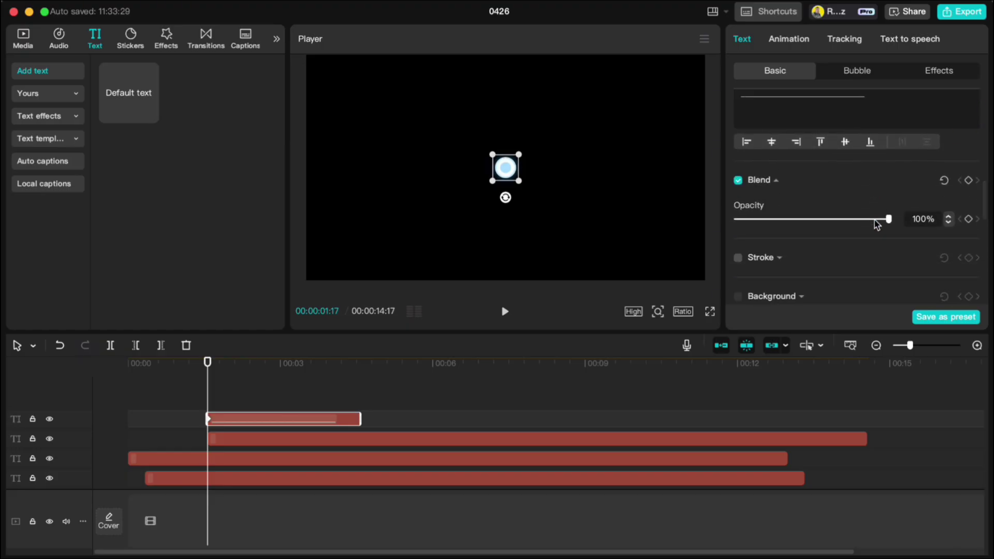
pyautogui.click(969, 219)
pyautogui.press('Right')
pyautogui.press('Right')
pyautogui.press('Right')
pyautogui.press('Right')
pyautogui.press('Right')
pyautogui.press('Right')
pyautogui.press('Right')
pyautogui.press('Right')
pyautogui.press('Right')
pyautogui.press('Right')
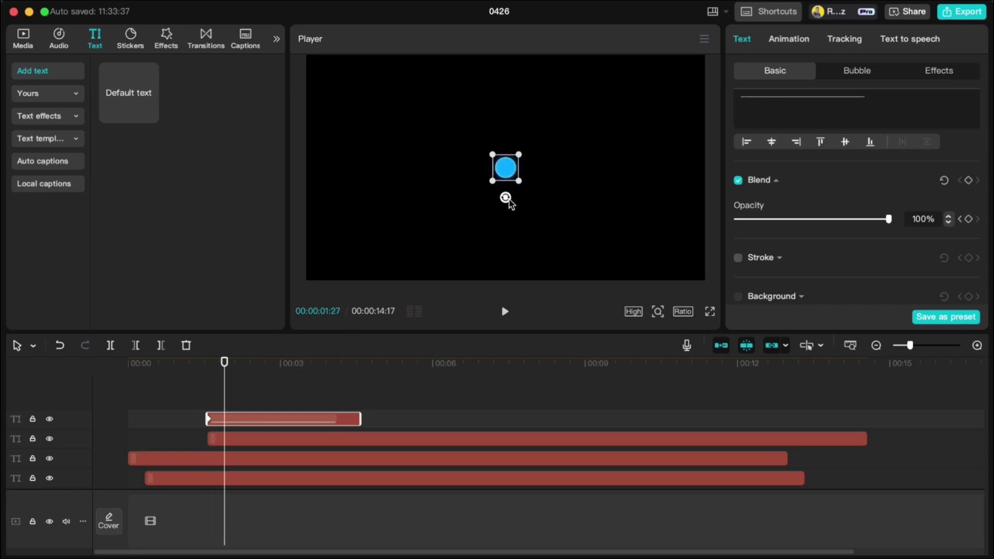
pyautogui.moveTo(522, 182); pyautogui.dragTo(747, 353)
pyautogui.moveTo(890, 220); pyautogui.dragTo(735, 220)
# Step: Preview the ring's expand-and-fade animation and return the playhead to its start
pyautogui.scroll(-5, 770, 244)
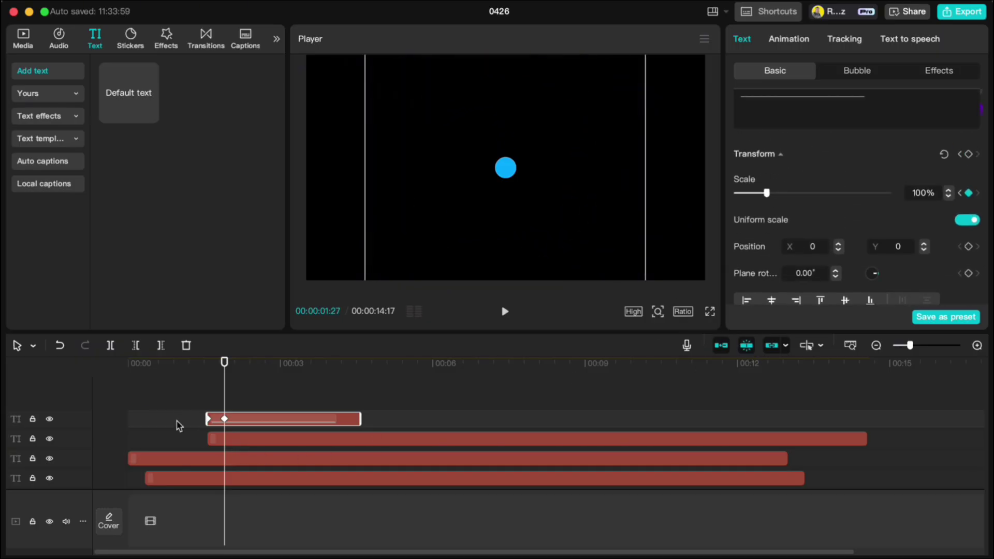
pyautogui.click(177, 400)
pyautogui.press('space')
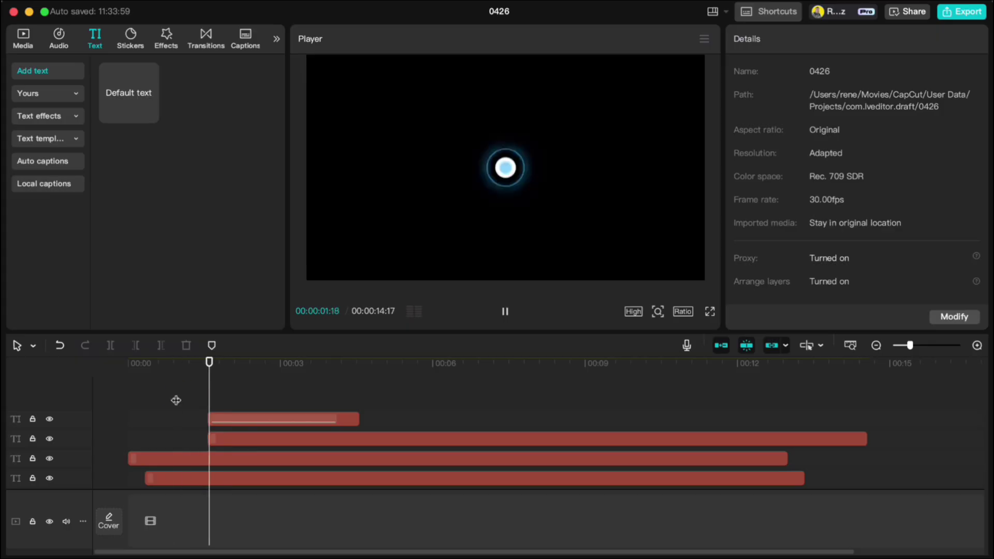
pyautogui.press('space')
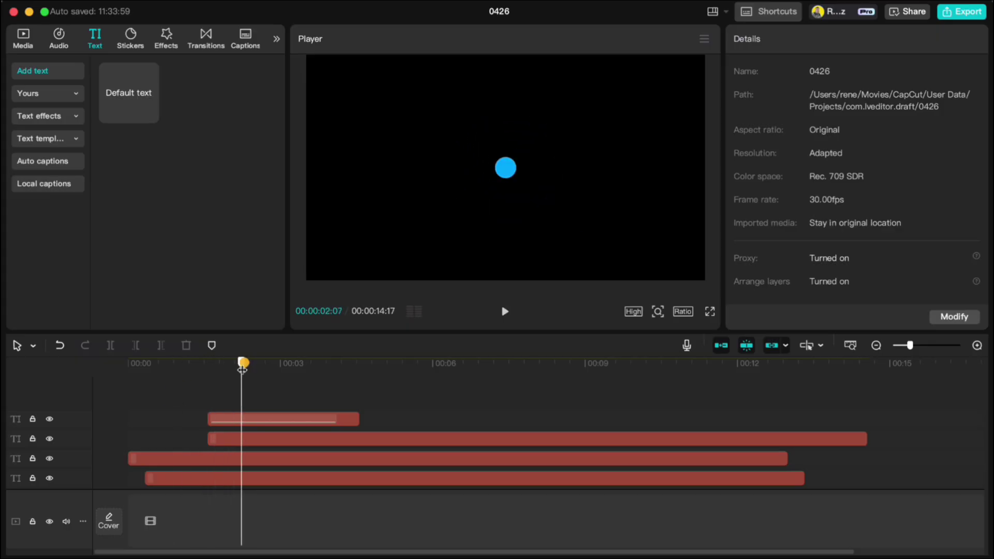
pyautogui.moveTo(243, 365); pyautogui.dragTo(209, 371)
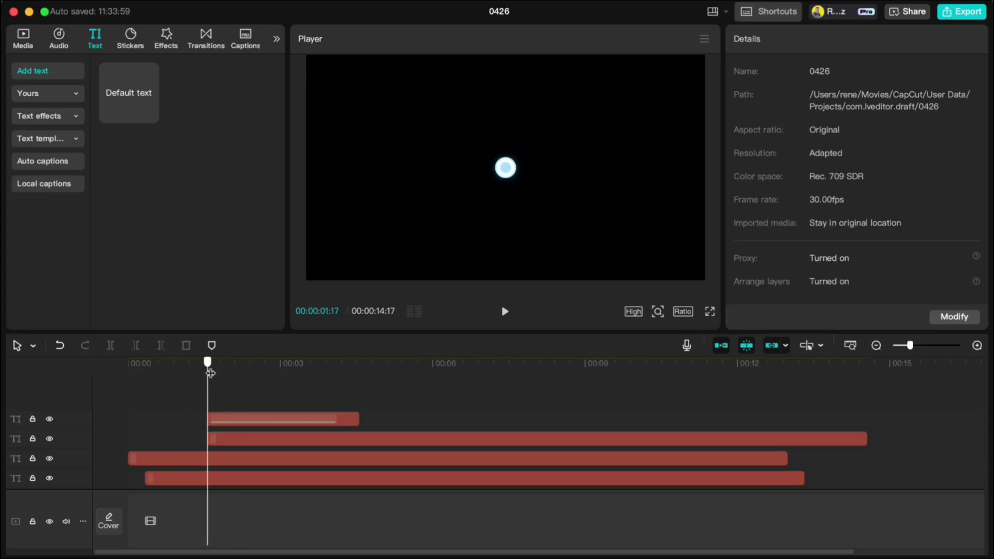
# Step: Paste copies of the blue dot and ring clips at 2:17
pyautogui.click(227, 441)
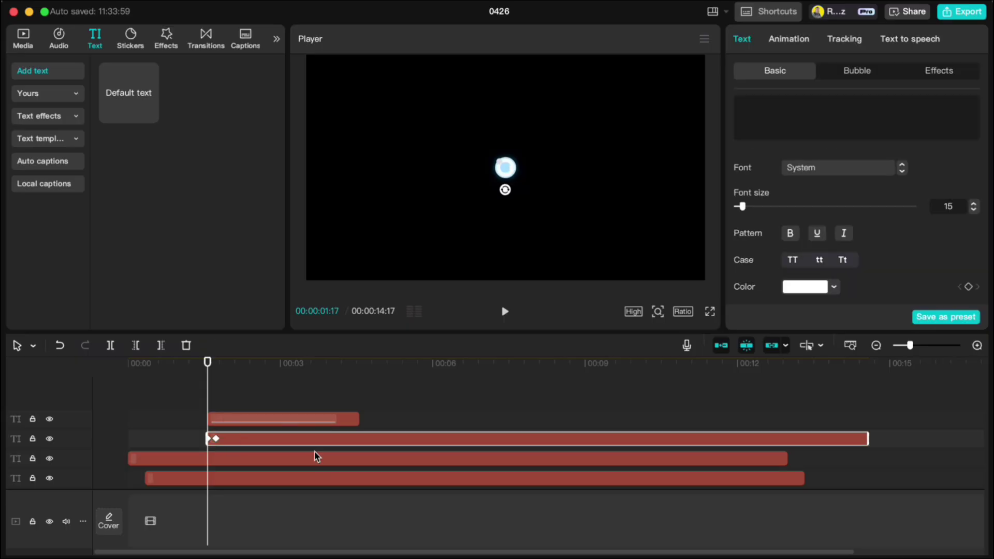
pyautogui.press('Right')
pyautogui.press('Right')
pyautogui.press('Right')
pyautogui.press('Right')
pyautogui.press('Right')
pyautogui.press('Right')
pyautogui.press('Right')
pyautogui.press('Right')
pyautogui.press('Right')
pyautogui.press('Right')
pyautogui.press('Right')
pyautogui.press('Right')
pyautogui.press('Right')
pyautogui.press('Right')
pyautogui.press('Right')
pyautogui.press('Right')
pyautogui.press('Right')
pyautogui.press('Right')
pyautogui.press('Right')
pyautogui.press('Right')
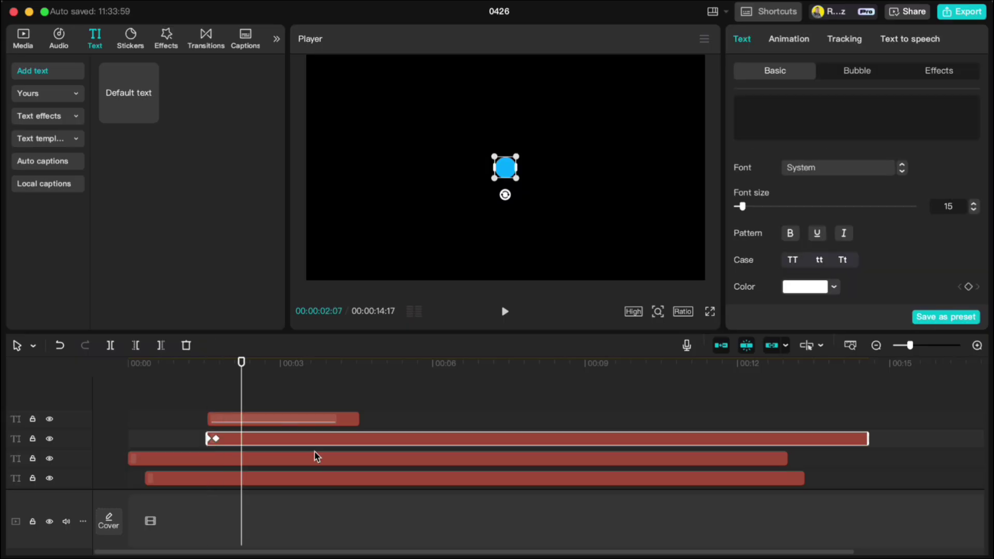
pyautogui.hotkey('ctrl', 'v')
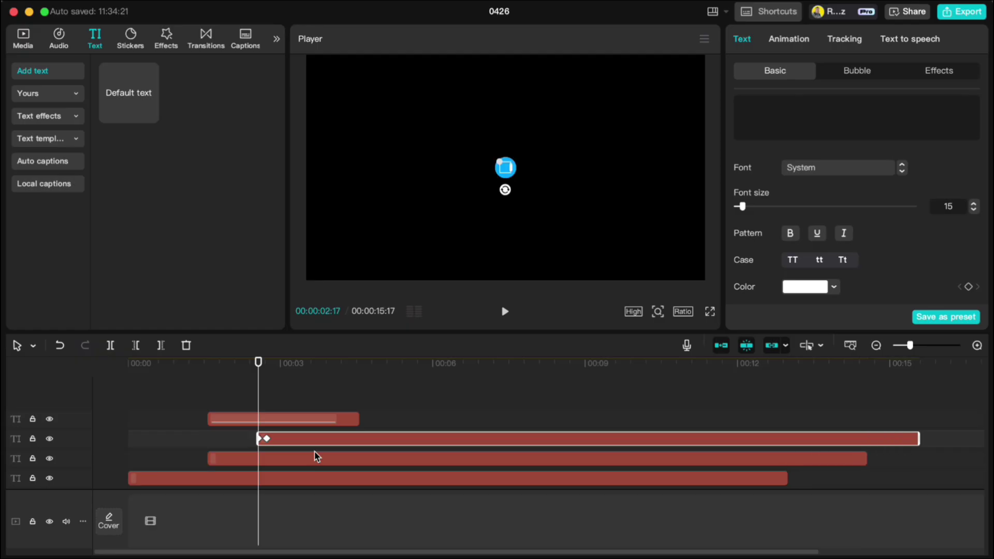
pyautogui.click(314, 420)
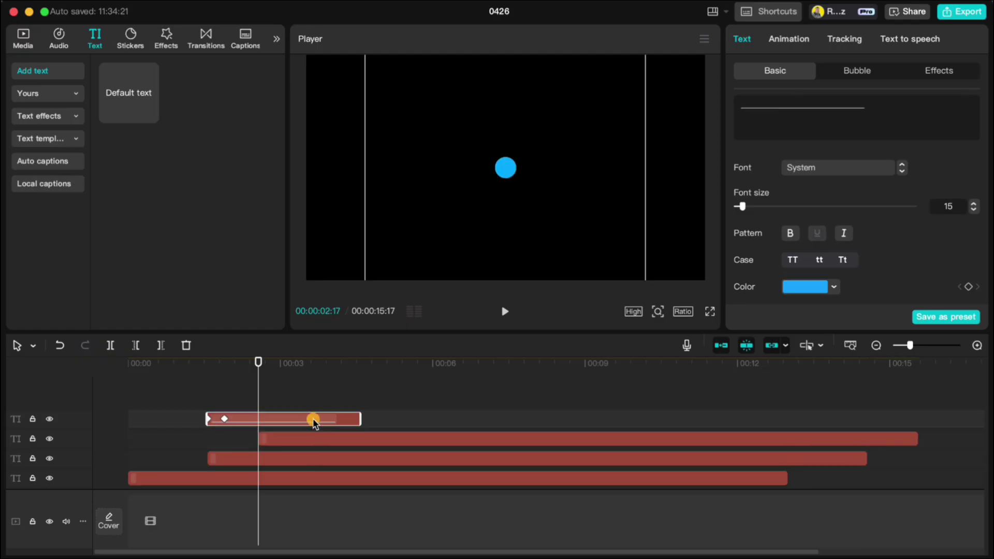
pyautogui.hotkey('ctrl', 'c')
pyautogui.hotkey('ctrl', 'v')
pyautogui.click(293, 451)
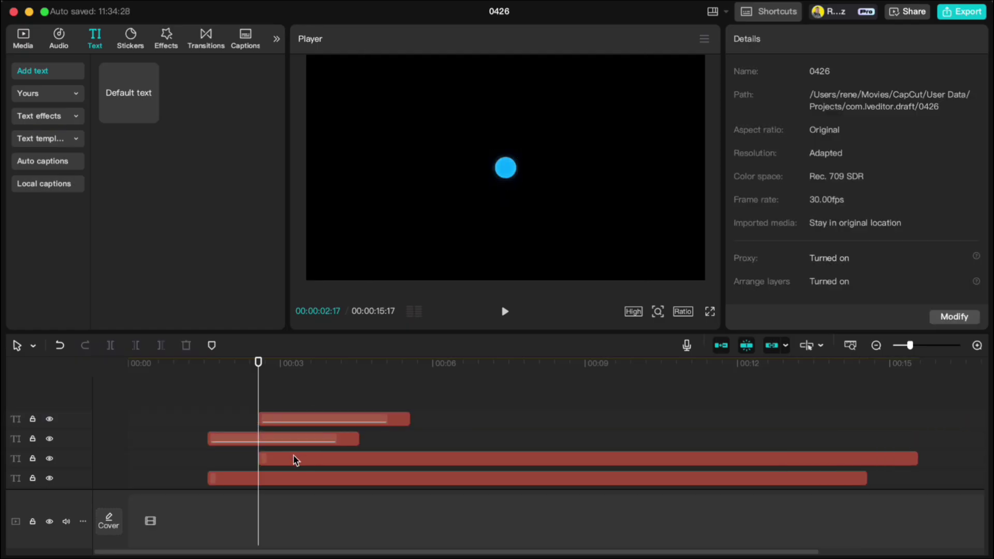
# Step: Undo the extra dot paste and raise the long dot clip's scale to 62%
pyautogui.click(293, 458)
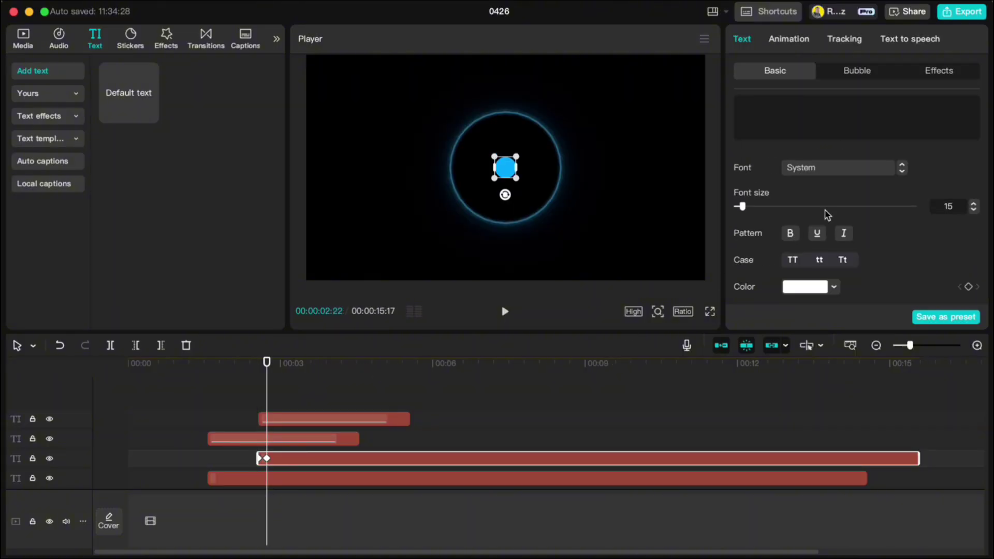
pyautogui.scroll(-6, 827, 218)
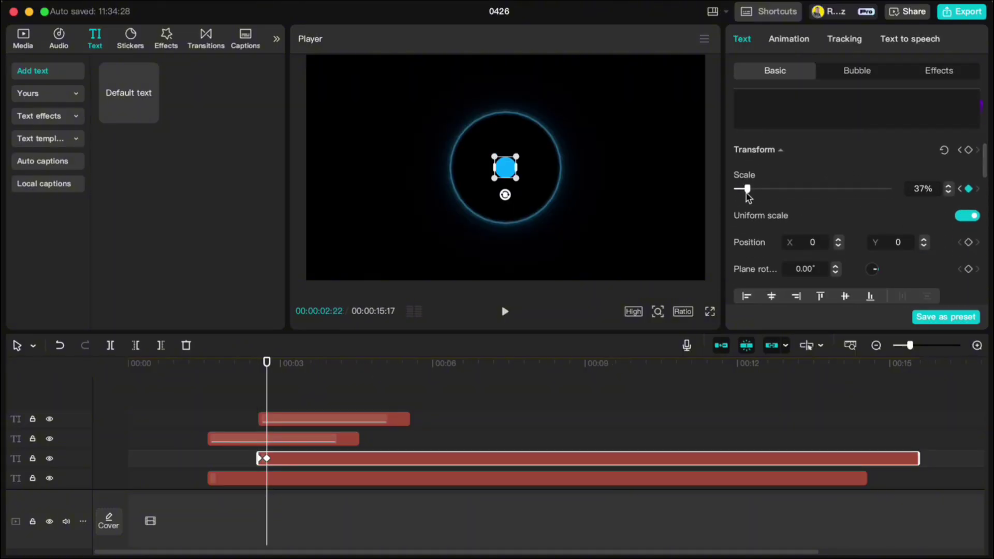
pyautogui.scroll(12, 949, 190)
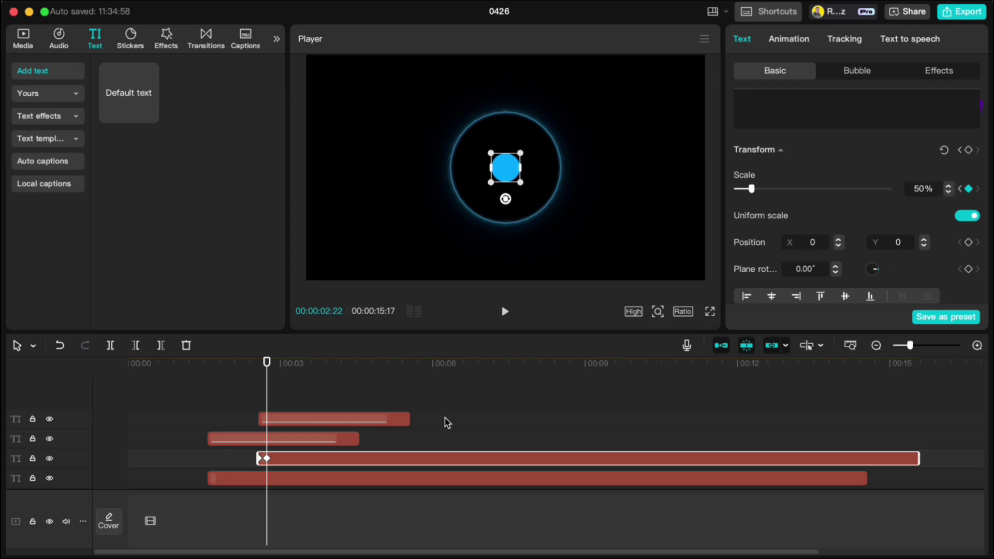
pyautogui.press('space')
pyautogui.press('space')
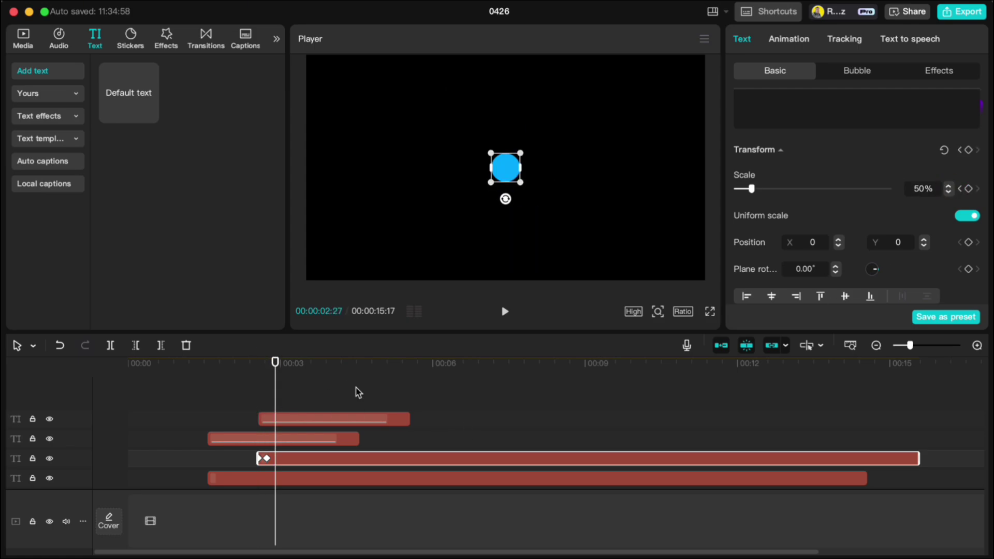
pyautogui.hotkey('ctrl', 'z')
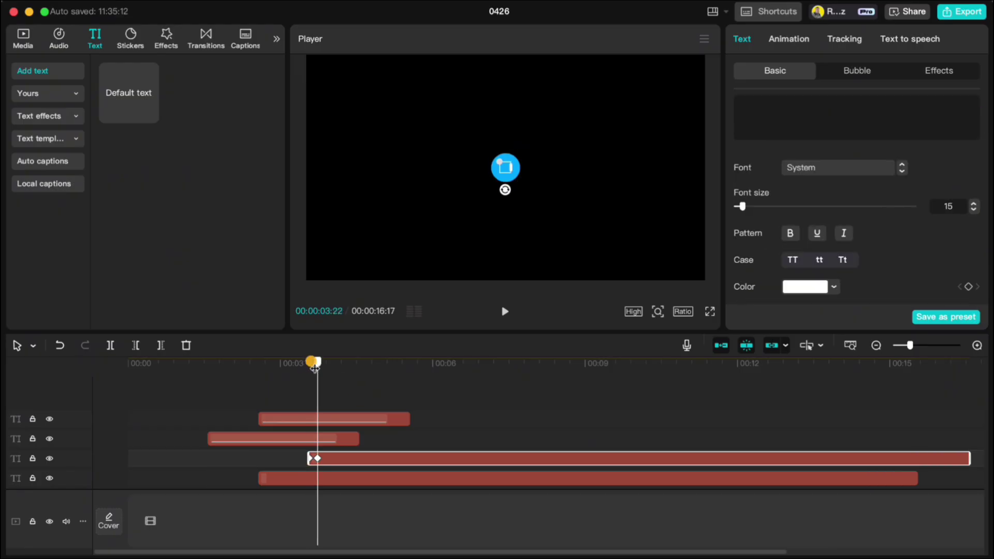
pyautogui.scroll(-5, 790, 236)
pyautogui.click(949, 233)
# Step: Paste another ring copy, then replay the animation from near the start to review it
pyautogui.click(331, 420)
pyautogui.hotkey('ctrl', 'v')
pyautogui.click(162, 390)
pyautogui.press('space')
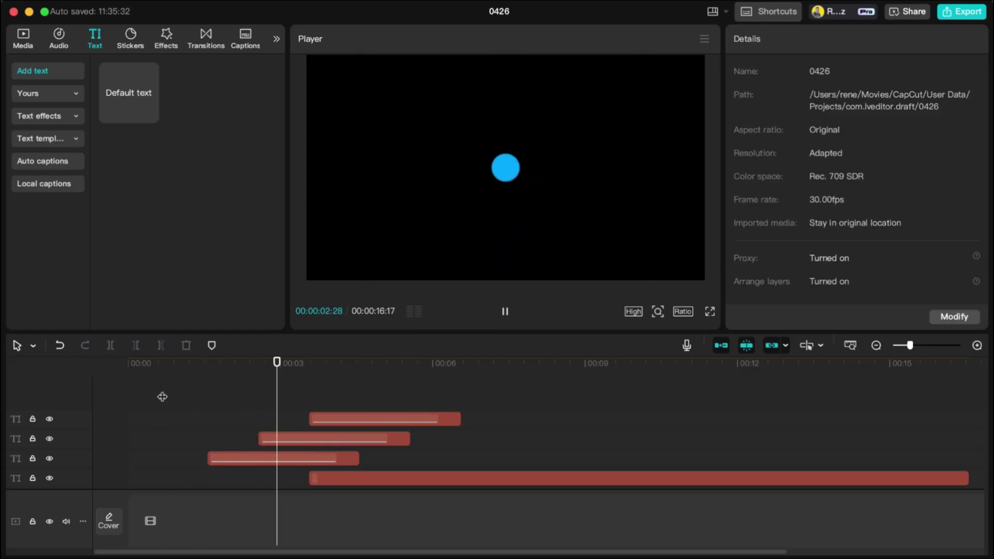
pyautogui.press('space')
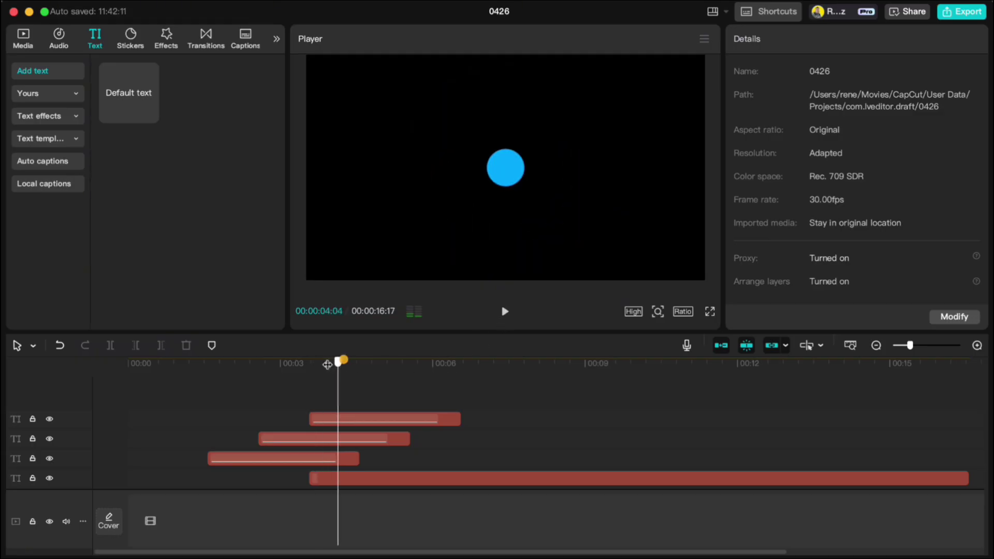
# Step: Search sound effects for 'cinematic' and add Cinematic hit impact! 02 to the timeline
pyautogui.moveTo(309, 360); pyautogui.dragTo(111, 360)
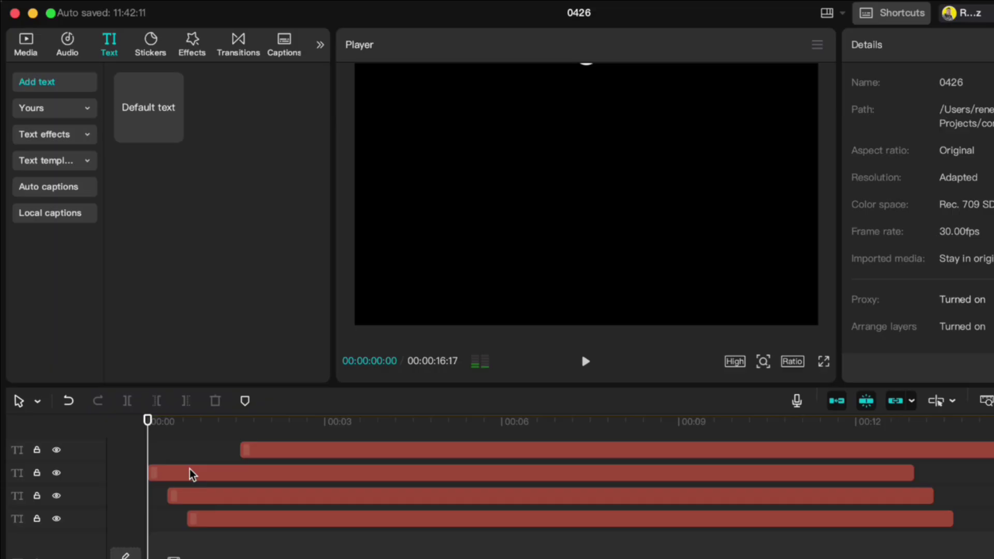
pyautogui.click(68, 45)
pyautogui.click(42, 164)
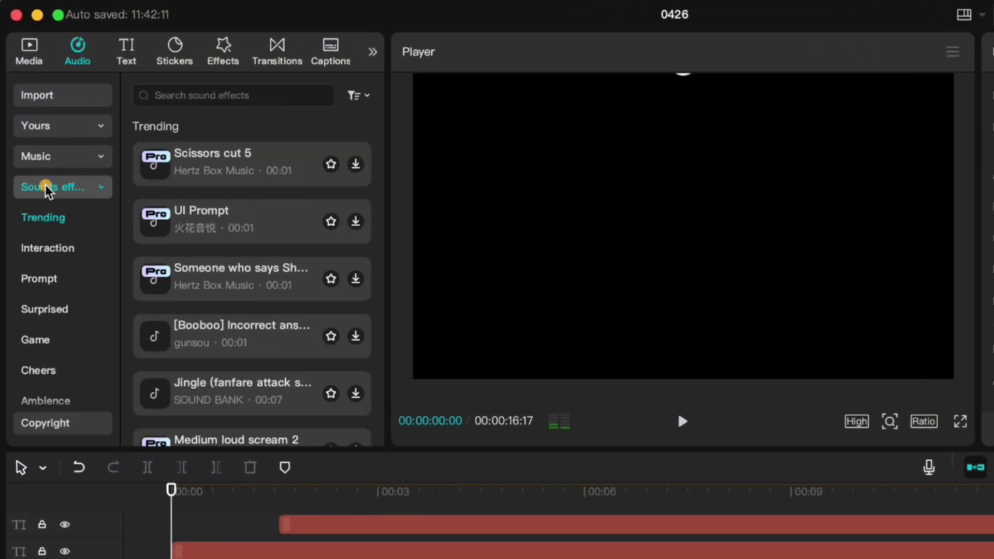
pyautogui.click(189, 96)
pyautogui.write('cinematic hit')
pyautogui.press('Return')
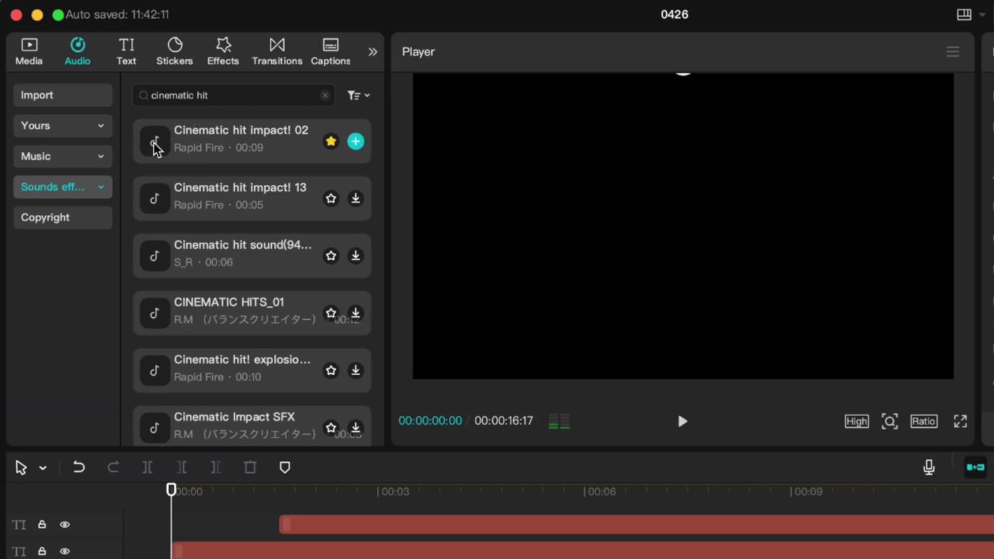
pyautogui.click(155, 144)
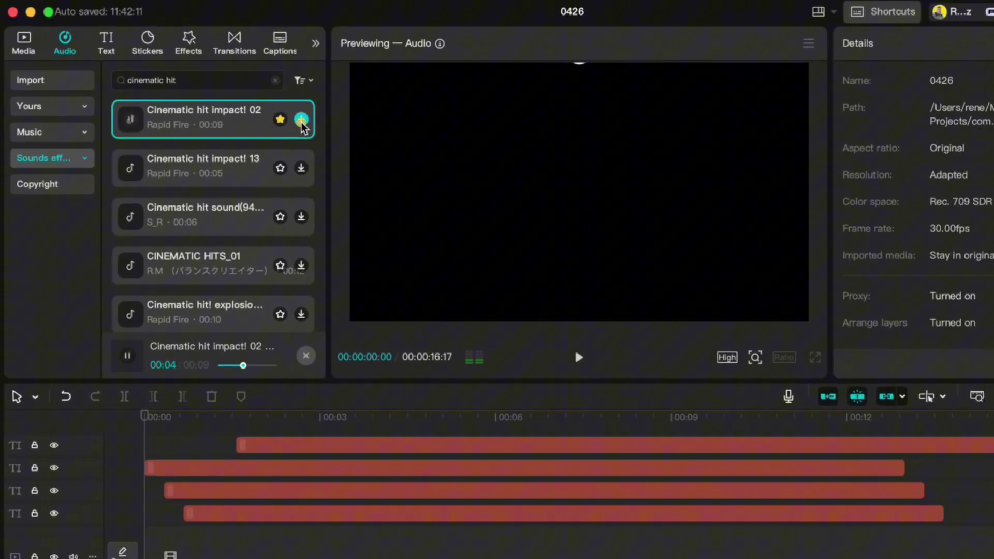
pyautogui.click(355, 141)
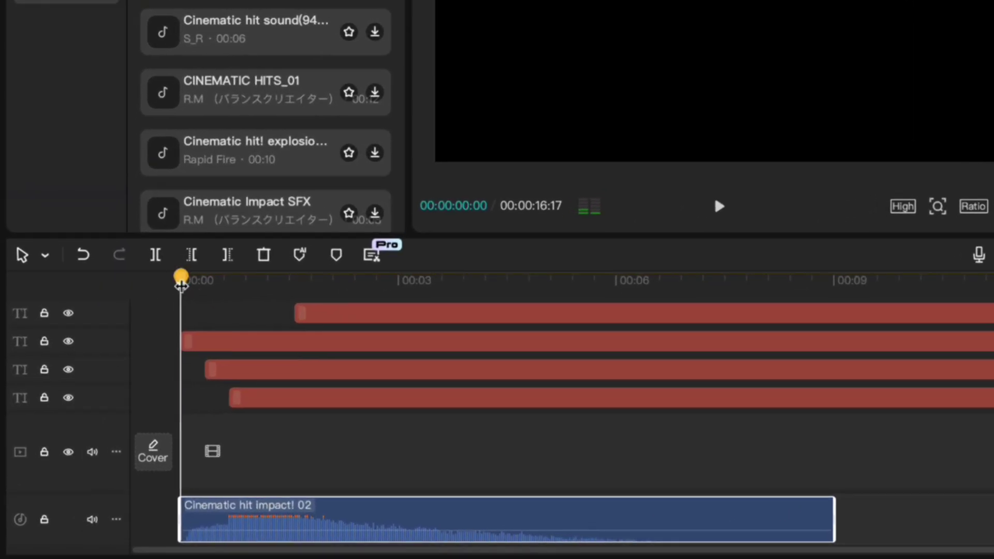
# Step: Trim the quiet start off the hit sound and shift it slightly earlier
pyautogui.moveTo(181, 285); pyautogui.dragTo(221, 288)
pyautogui.click(246, 348)
pyautogui.click(346, 513)
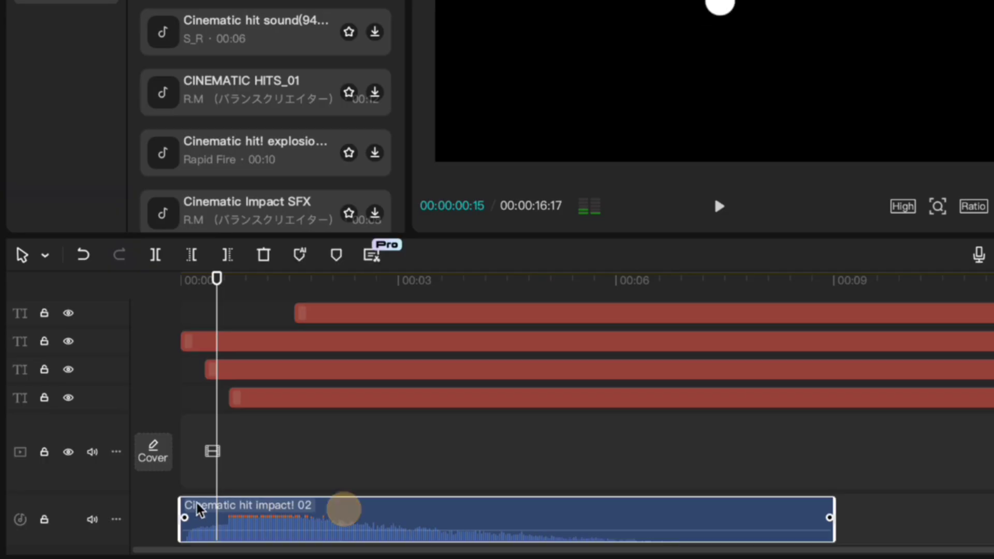
pyautogui.moveTo(182, 510)
pyautogui.mouseDown()
pyautogui.moveTo(184, 499)
pyautogui.moveTo(193, 508)
pyautogui.mouseUp()
pyautogui.moveTo(411, 520); pyautogui.dragTo(399, 520)
# Step: Paste a copy of the hit sound and line it up with the next dot
pyautogui.moveTo(217, 279); pyautogui.dragTo(229, 280)
pyautogui.click(243, 362)
pyautogui.click(354, 513)
pyautogui.hotkey('ctrl', 'c')
pyautogui.hotkey('ctrl', 'v')
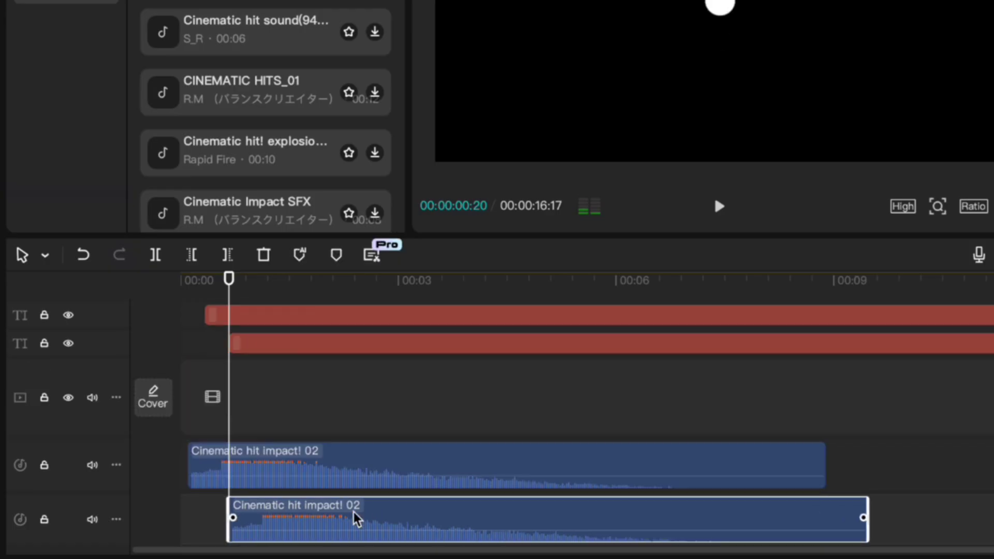
pyautogui.moveTo(457, 520); pyautogui.dragTo(422, 519)
# Step: Align the lower hit sound copy with its dot and select the old search text
pyautogui.scroll(1, 283, 319)
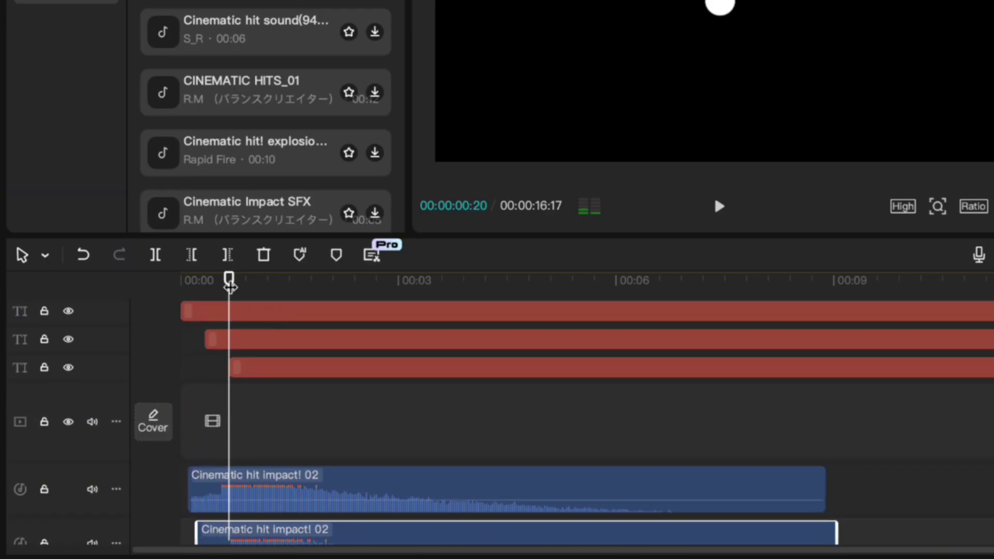
pyautogui.moveTo(230, 283); pyautogui.dragTo(253, 290)
pyautogui.click(224, 340)
pyautogui.click(264, 366)
pyautogui.press('Delete')
pyautogui.moveTo(441, 512); pyautogui.dragTo(455, 495)
pyautogui.moveTo(254, 278); pyautogui.dragTo(283, 293)
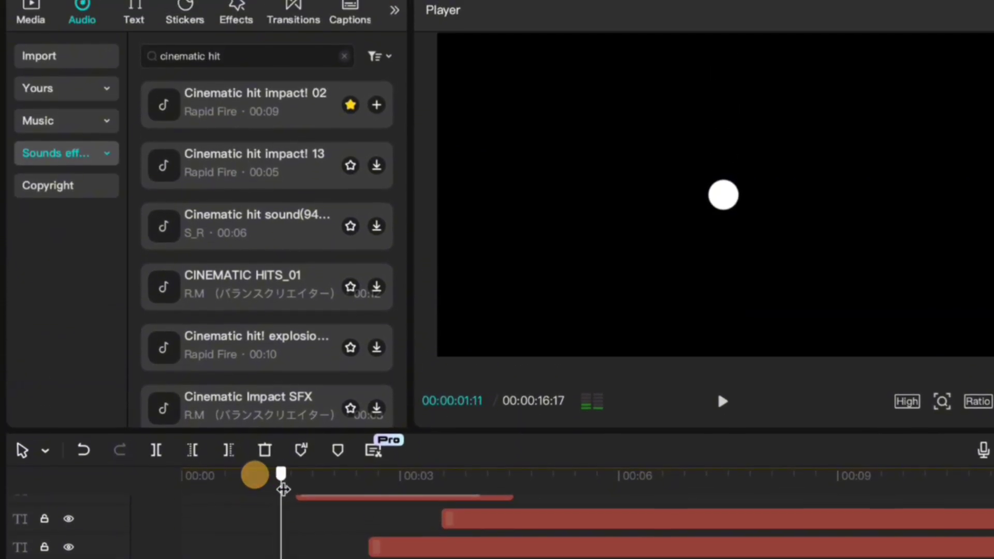
pyautogui.moveTo(284, 493); pyautogui.dragTo(296, 494)
pyautogui.moveTo(189, 99); pyautogui.dragTo(166, 100)
# Step: Search for 'heart beat' and add the Heartbeat _ Bakubaku _ Echo sound to the timeline
pyautogui.press('BackSpace')
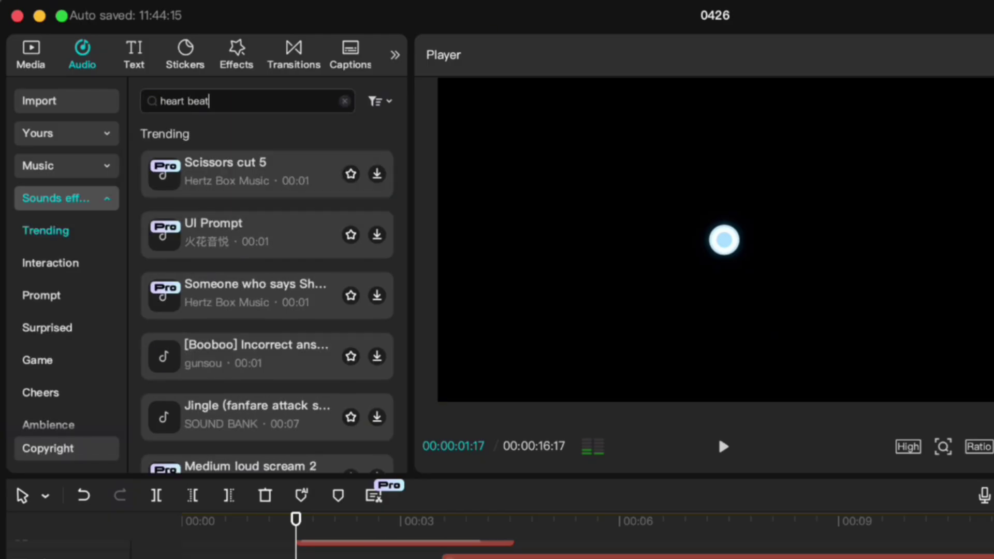
pyautogui.press('Return')
pyautogui.click(164, 151)
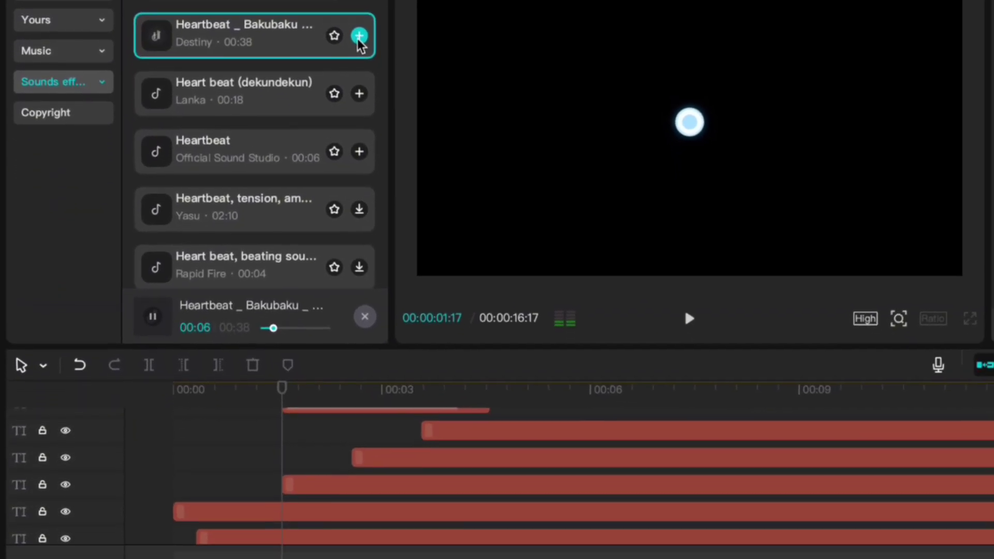
pyautogui.click(358, 36)
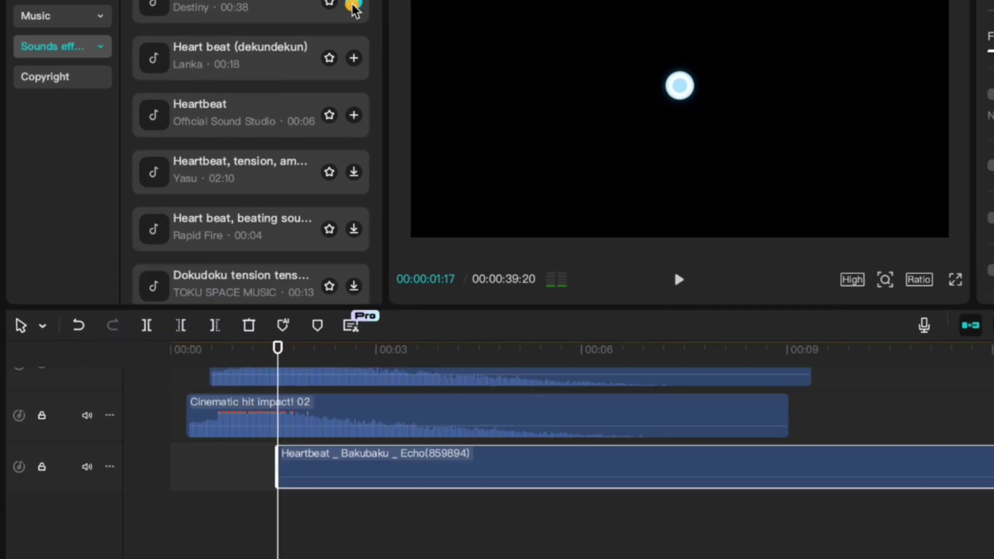
# Step: Cut the heartbeat clip at 00:00:02:17 and start it just before 00:00:01:17
pyautogui.scroll(2, 350, 427)
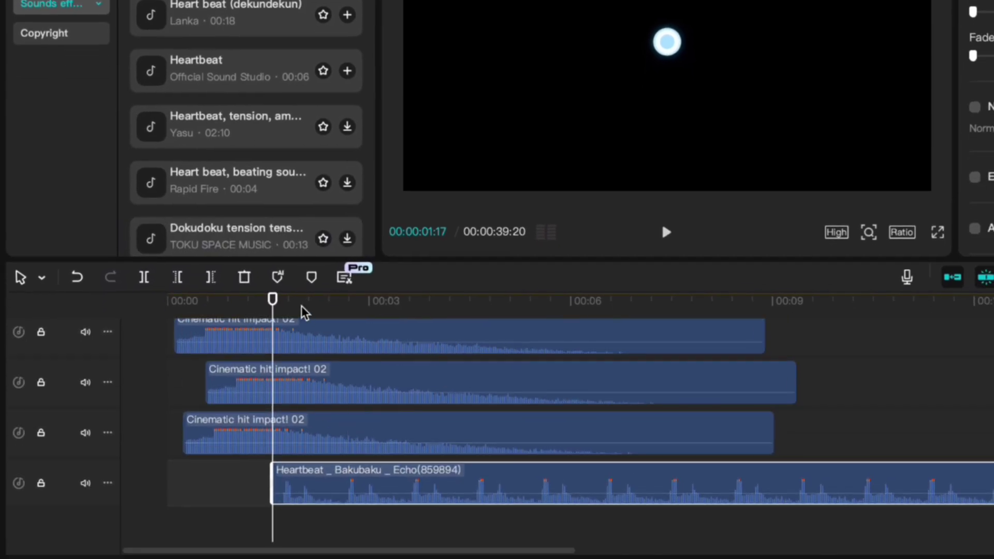
pyautogui.moveTo(273, 306); pyautogui.dragTo(339, 306)
pyautogui.press('w')
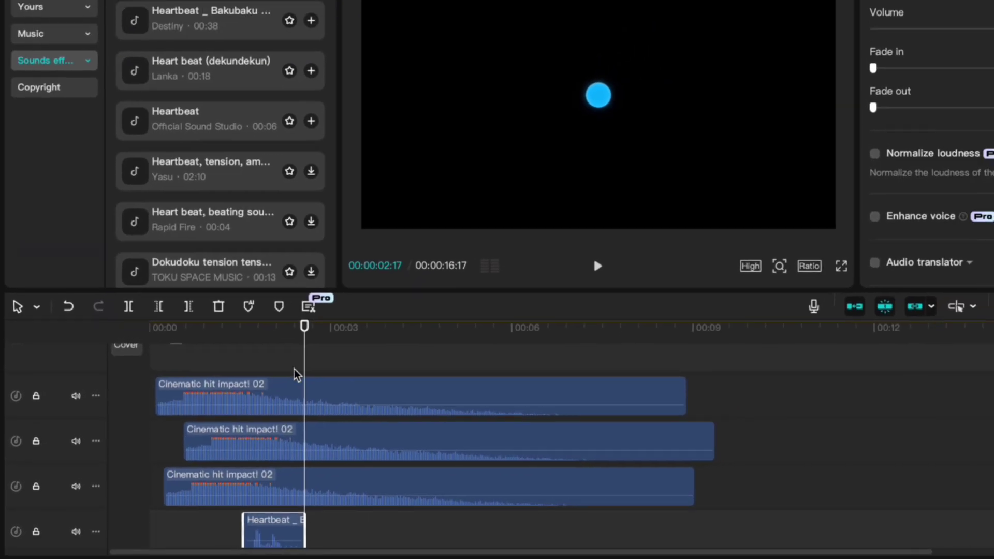
pyautogui.scroll(3, 339, 317)
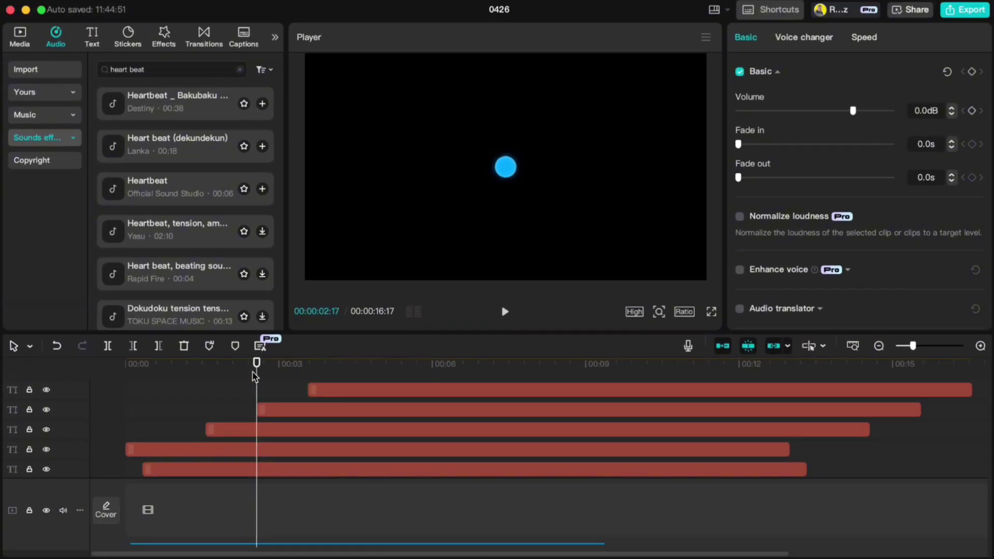
pyautogui.moveTo(253, 373); pyautogui.dragTo(206, 373)
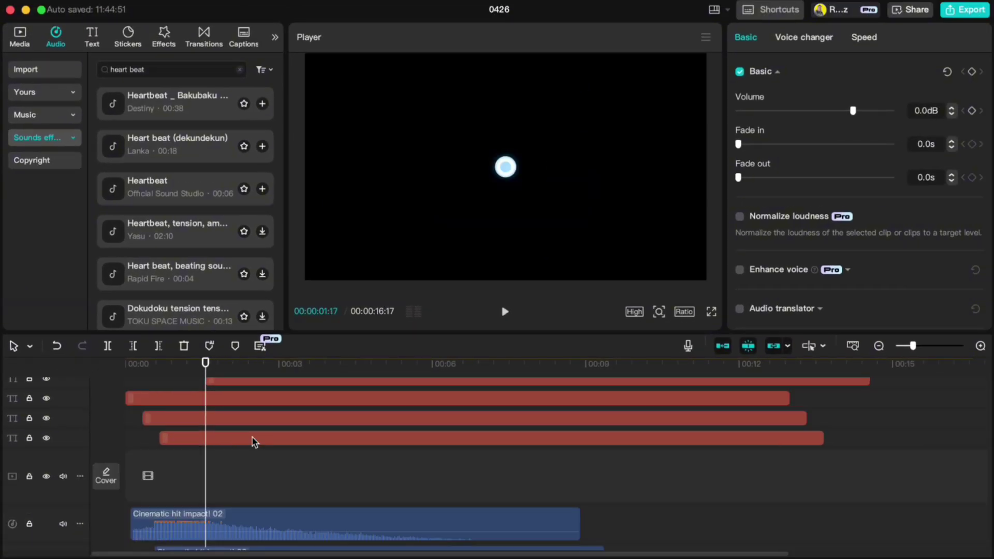
pyautogui.scroll(-3, 256, 442)
pyautogui.moveTo(240, 489); pyautogui.dragTo(234, 489)
# Step: Move the heartbeat clip later and paste another beat at 00:00:03:06
pyautogui.scroll(5, 237, 484)
pyautogui.moveTo(206, 365); pyautogui.dragTo(257, 378)
pyautogui.scroll(-5, 269, 442)
pyautogui.moveTo(216, 493); pyautogui.dragTo(286, 492)
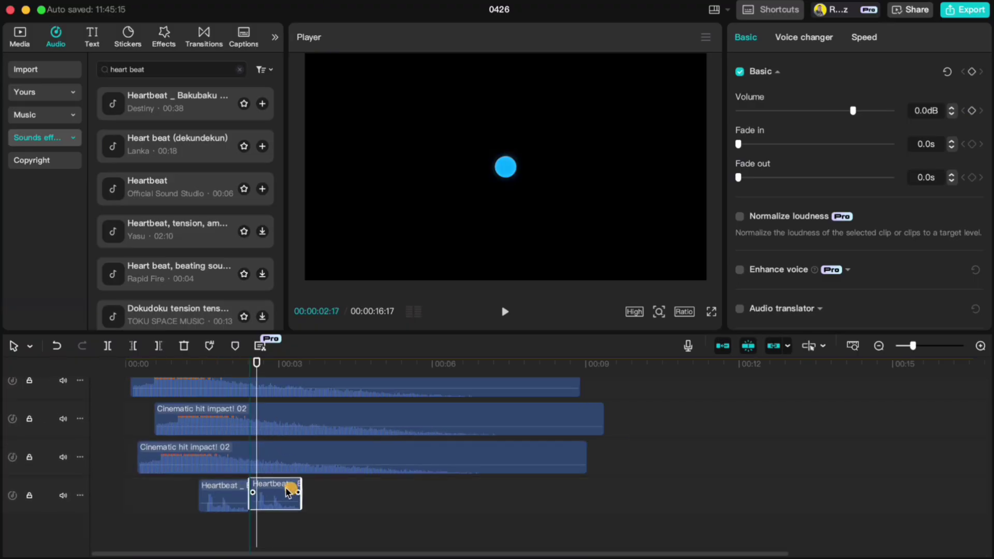
pyautogui.scroll(5, 281, 496)
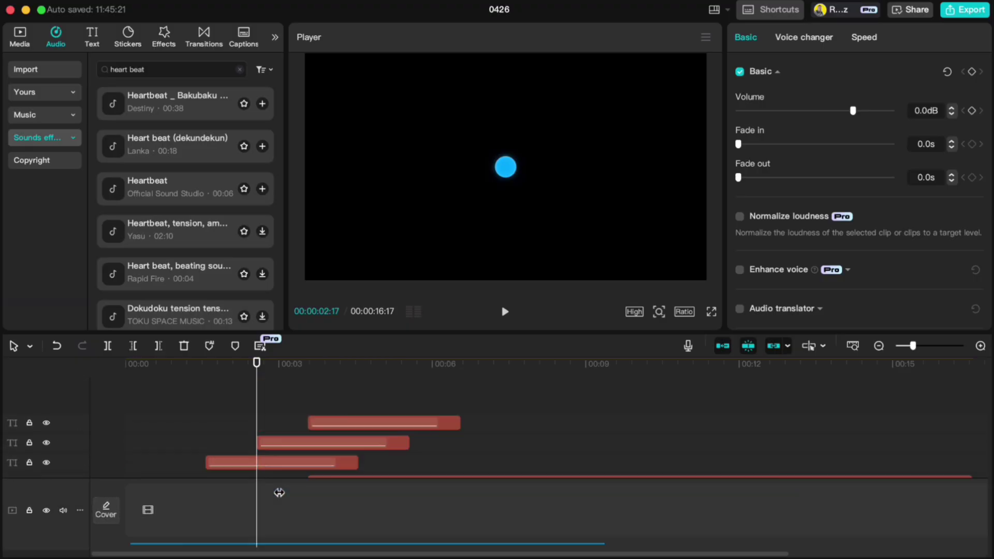
pyautogui.click(290, 378)
pyautogui.scroll(-5, 322, 464)
pyautogui.hotkey('ctrl', 'v')
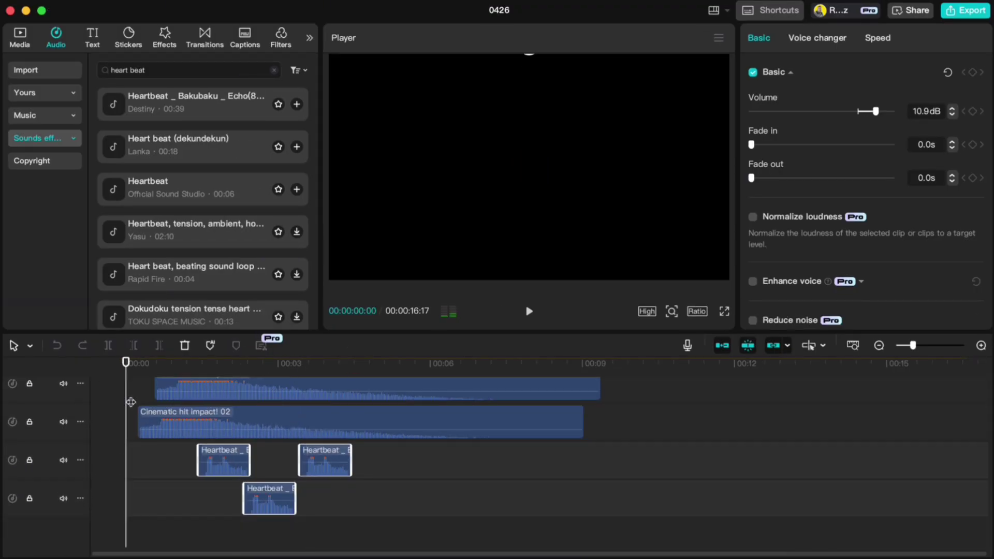
pyautogui.scroll(5, 207, 446)
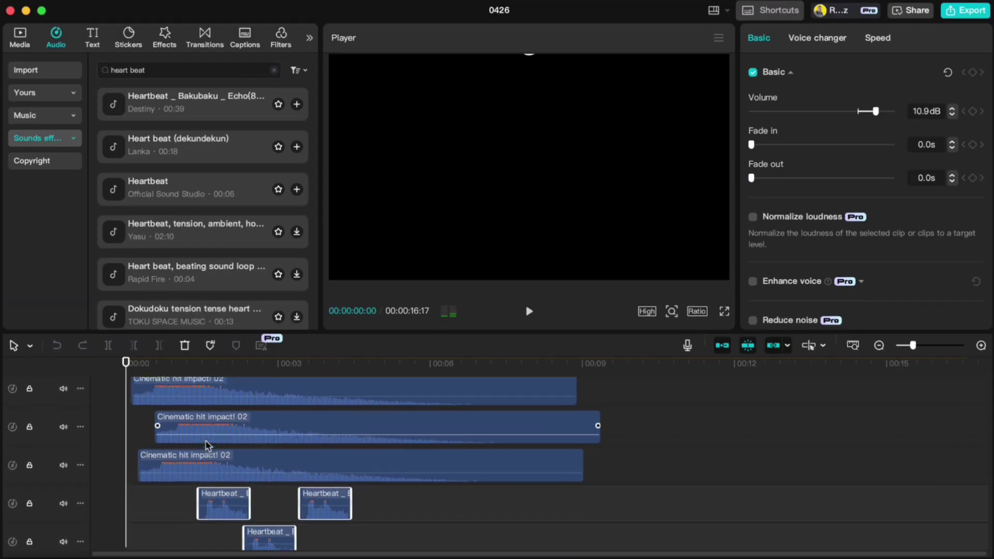
pyautogui.scroll(2, 207, 446)
# Step: Turn the fourth dot text clip into Compound clip2 and apply Glow 2 to it
pyautogui.click(199, 446)
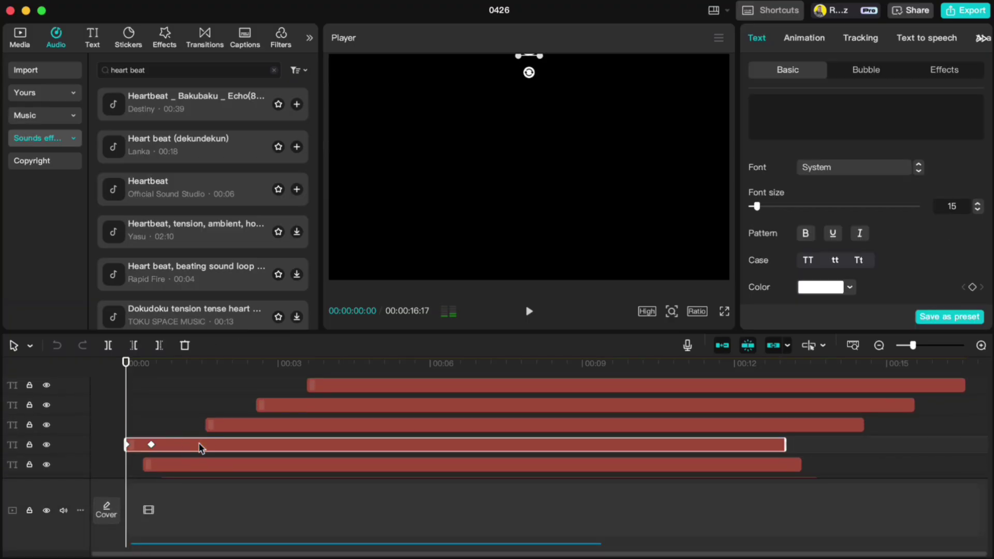
pyautogui.moveTo(133, 370); pyautogui.dragTo(159, 377)
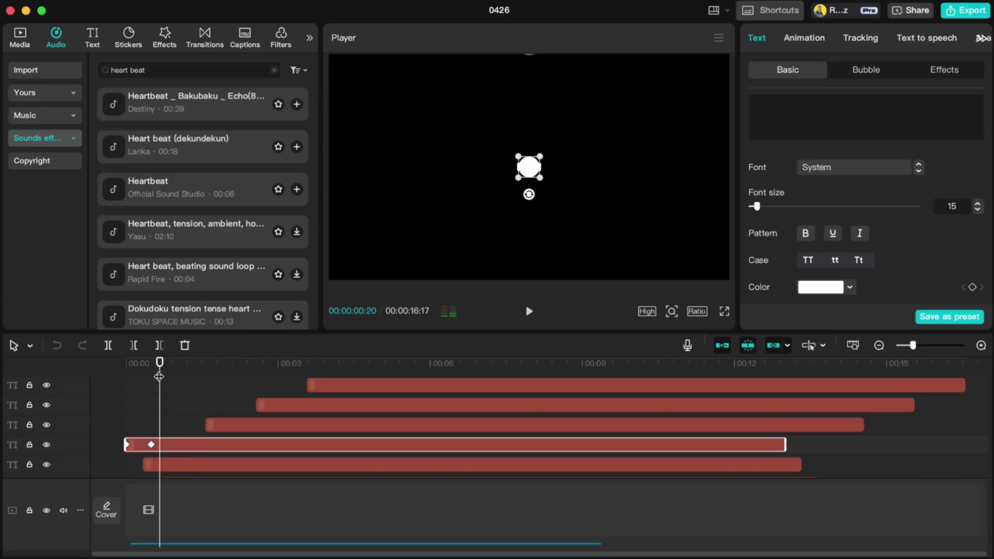
pyautogui.rightClick(188, 447)
pyautogui.click(224, 431)
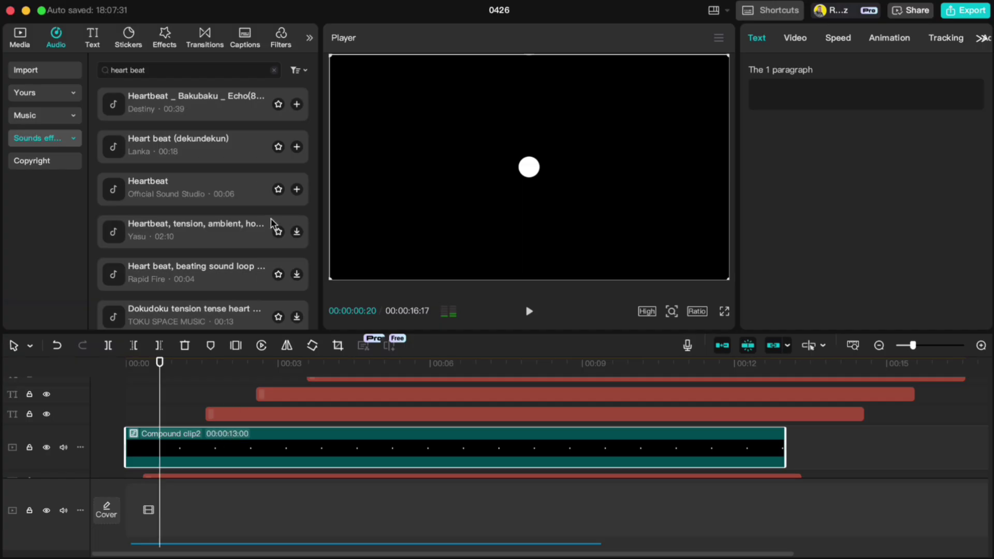
pyautogui.click(165, 38)
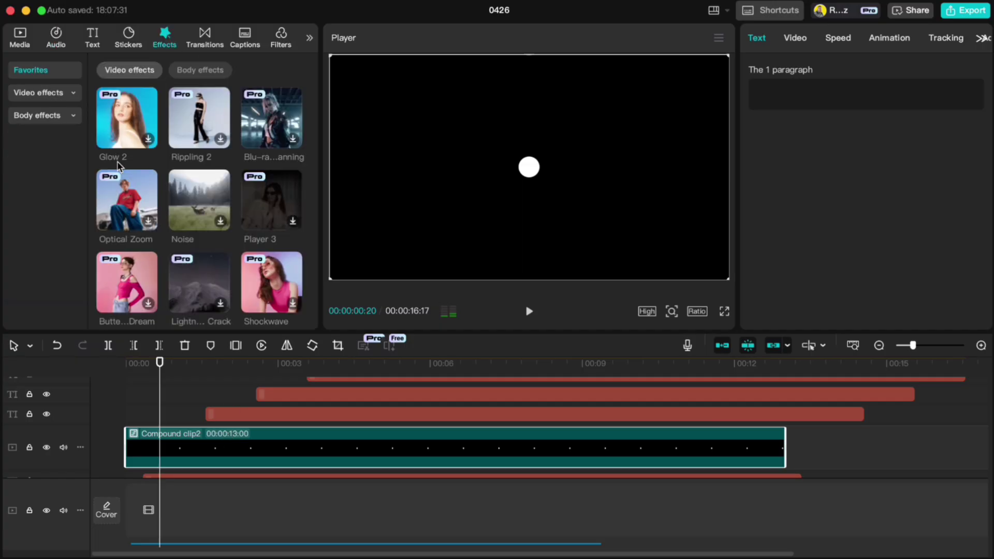
pyautogui.moveTo(117, 128); pyautogui.dragTo(176, 450)
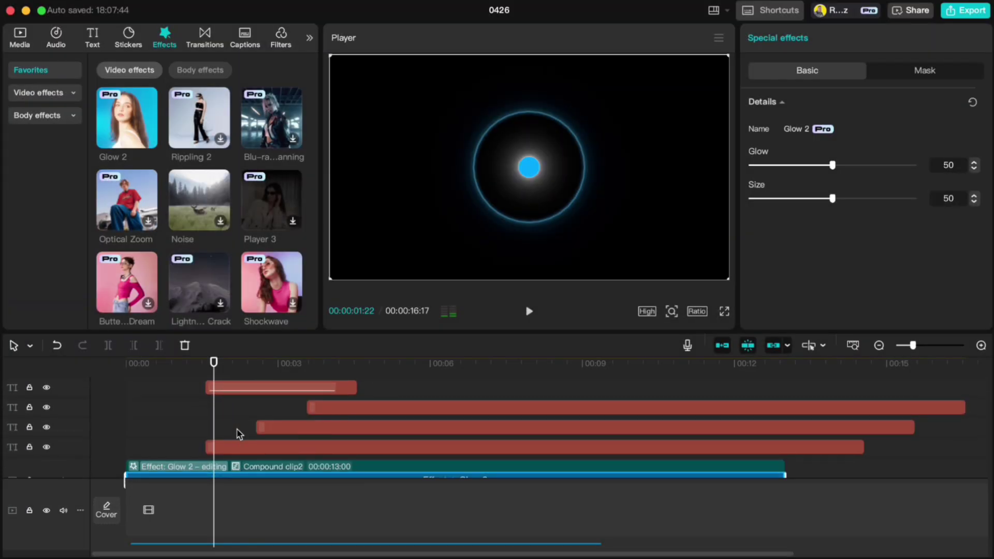
# Step: Turn the next dot text clip into Compound clip3 and apply Glow 2 to it
pyautogui.click(236, 448)
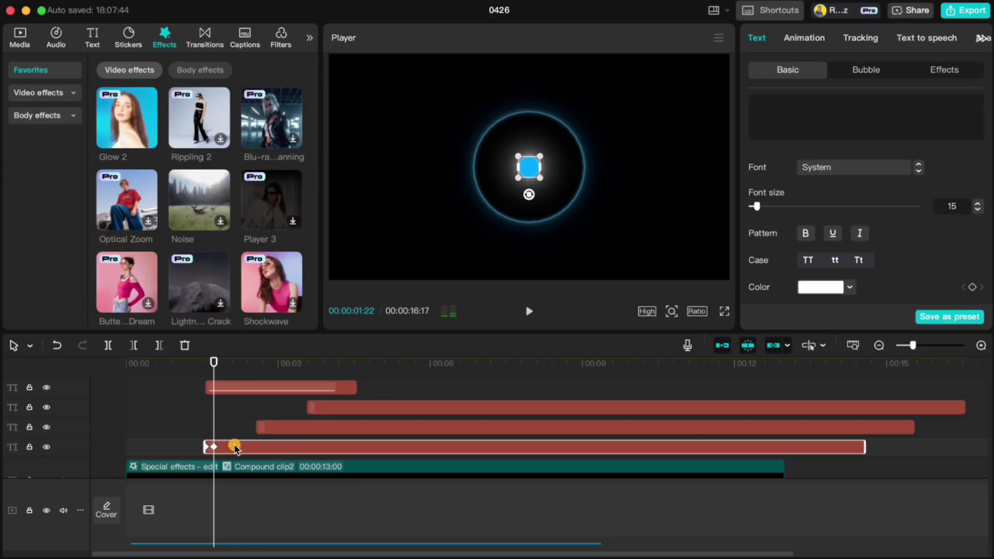
pyautogui.rightClick(236, 448)
pyautogui.click(269, 434)
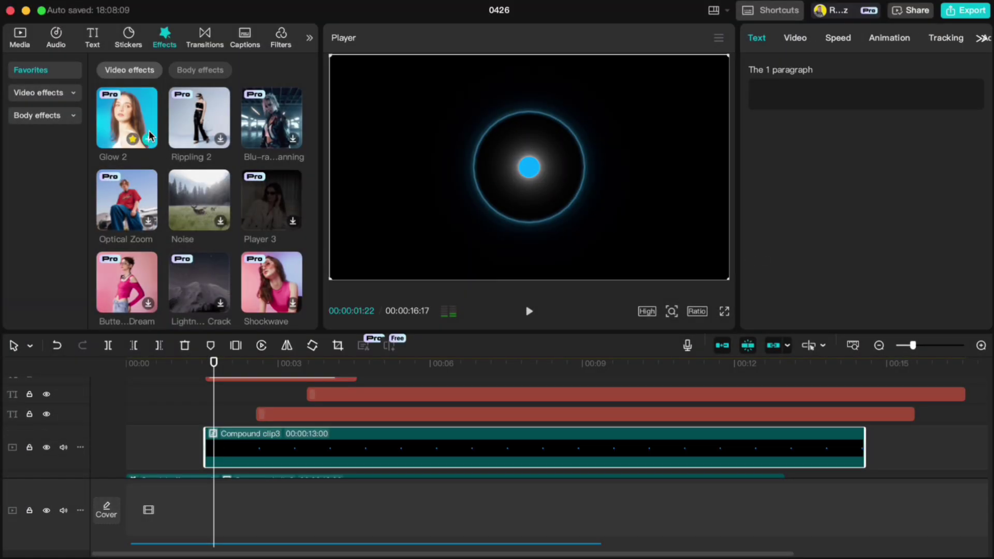
pyautogui.moveTo(127, 118); pyautogui.dragTo(278, 455)
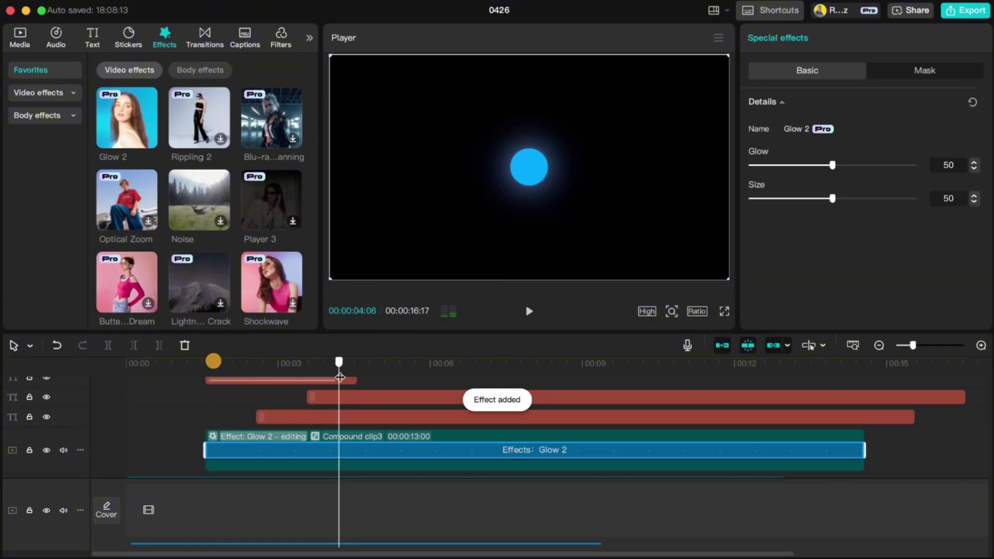